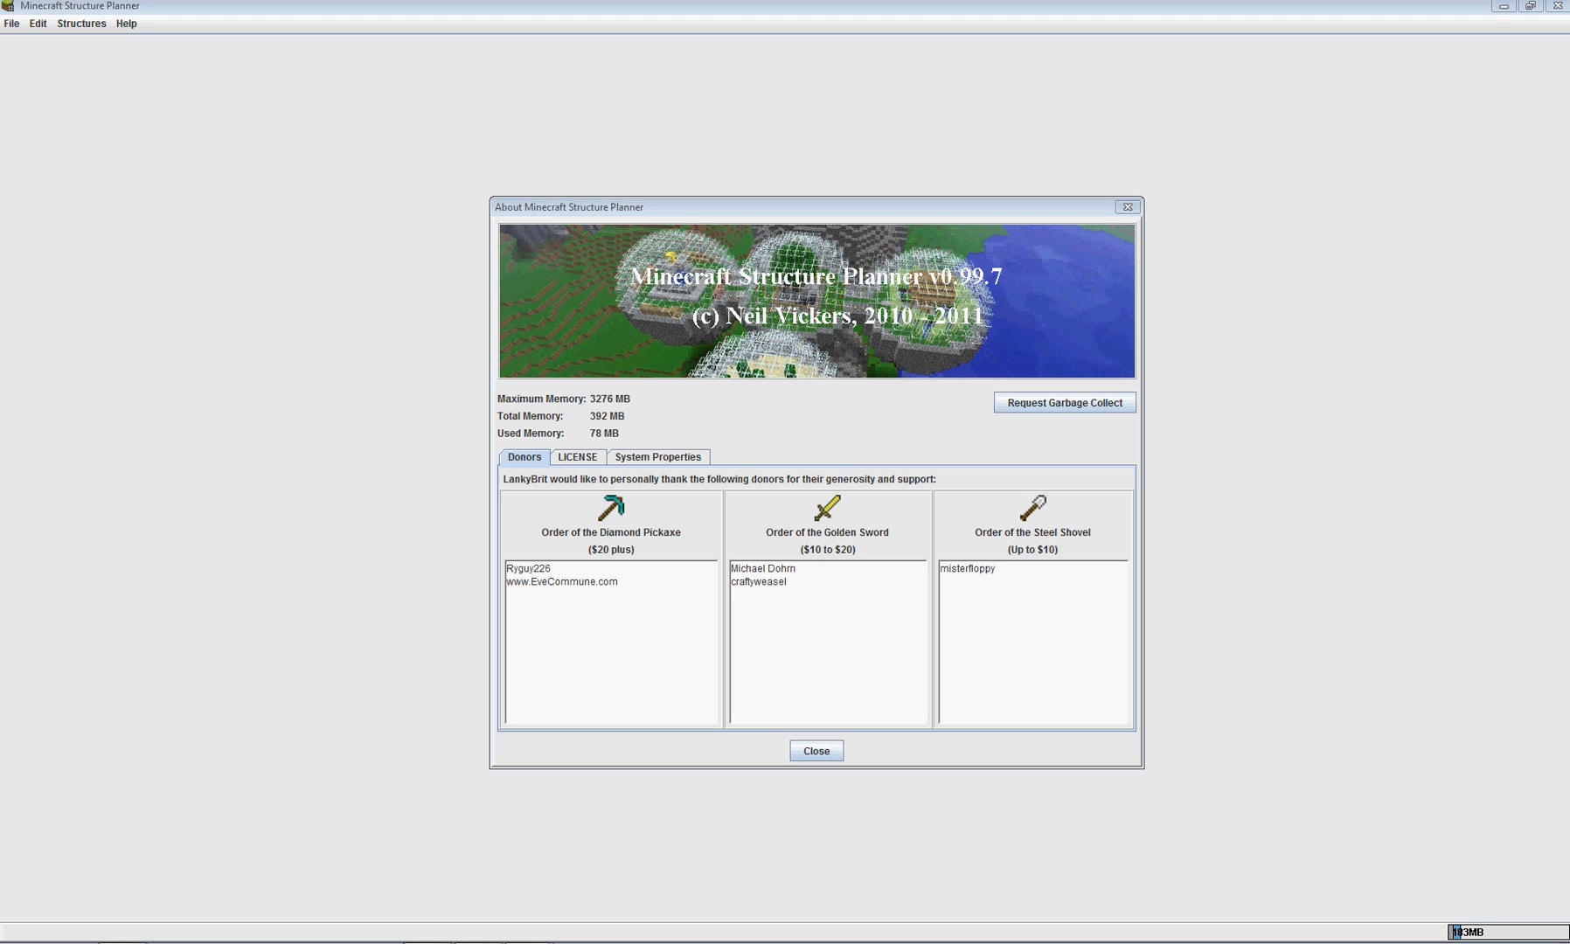
Create a Hemispherical Dome with radius 10, hemisphere rise 10 and base height 10, and generate it
left_click(1127, 208)
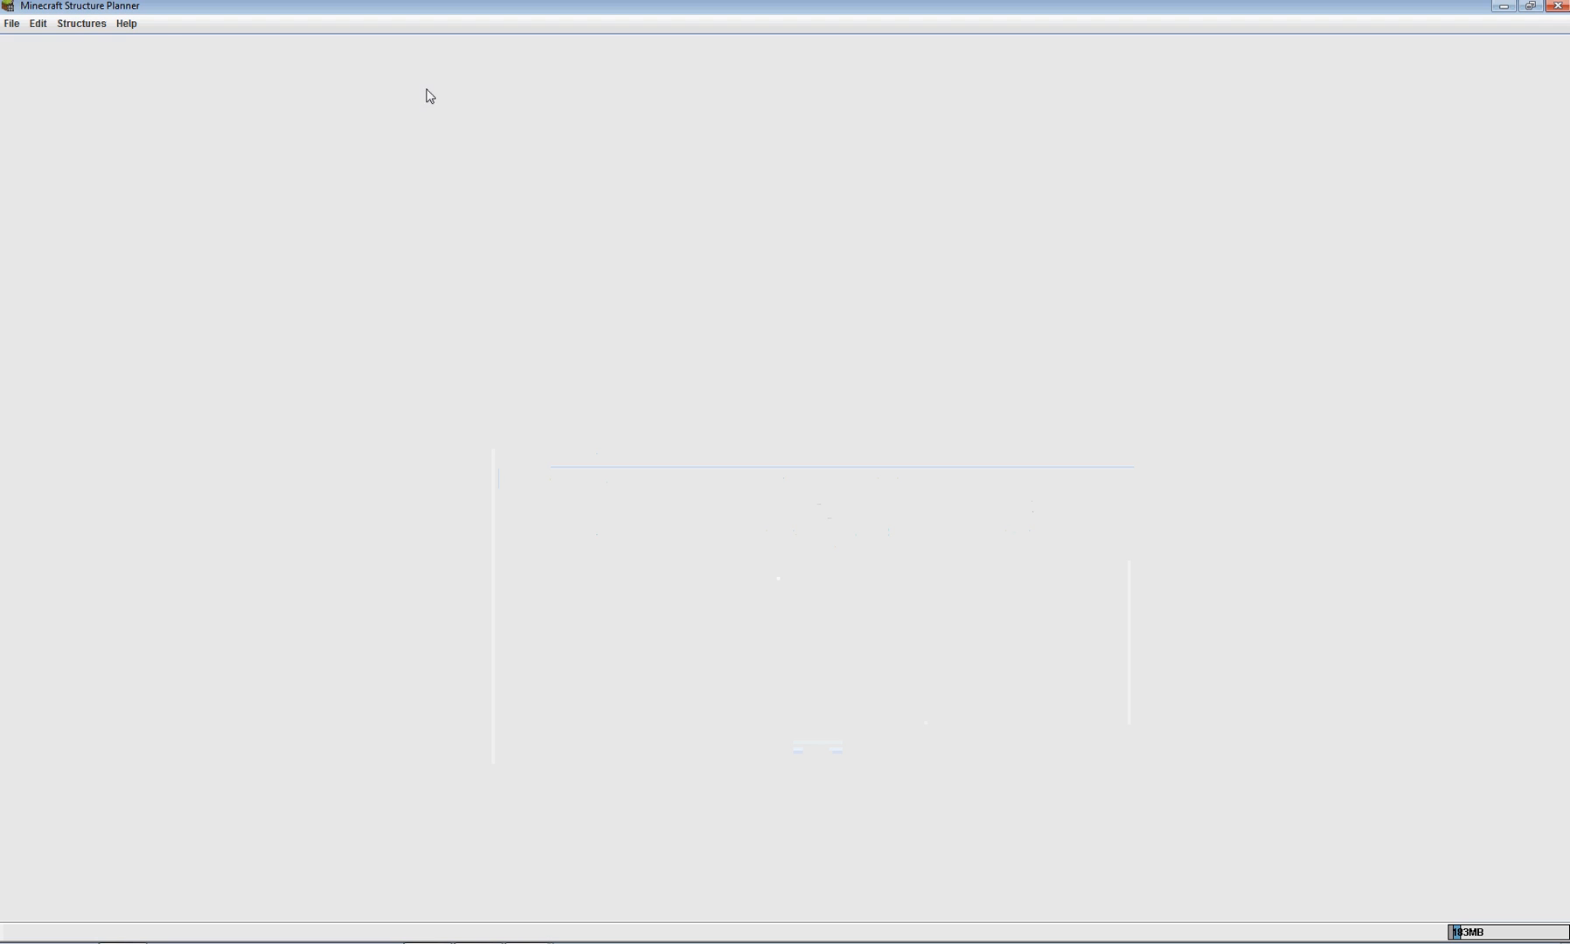
left_click(77, 26)
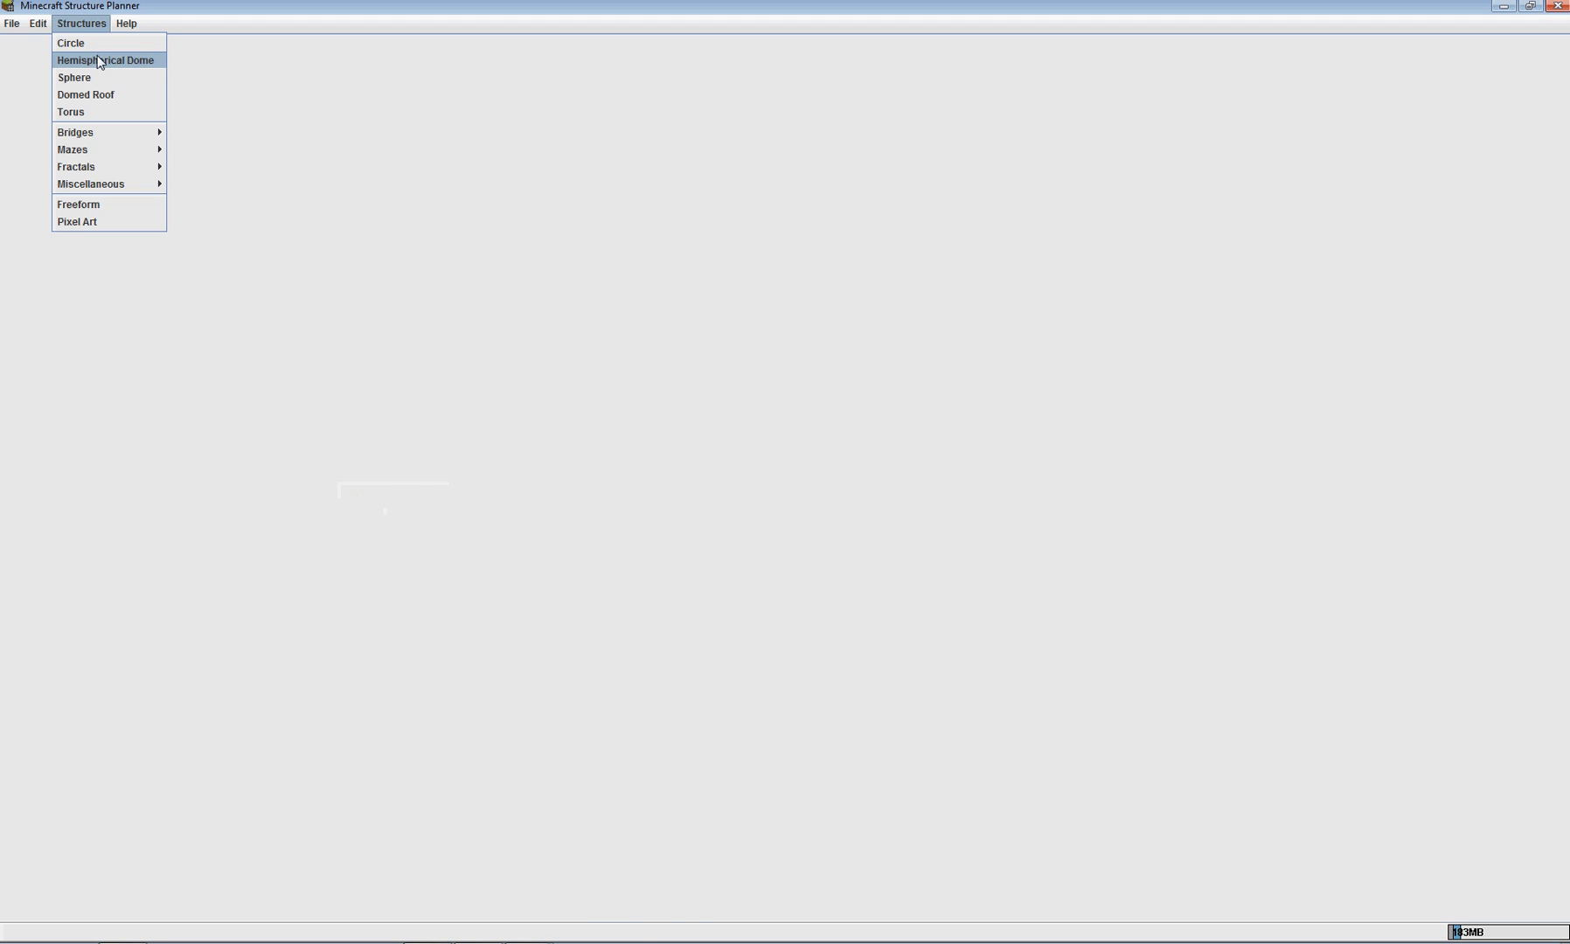
left_click(100, 61)
left_click(1539, 92)
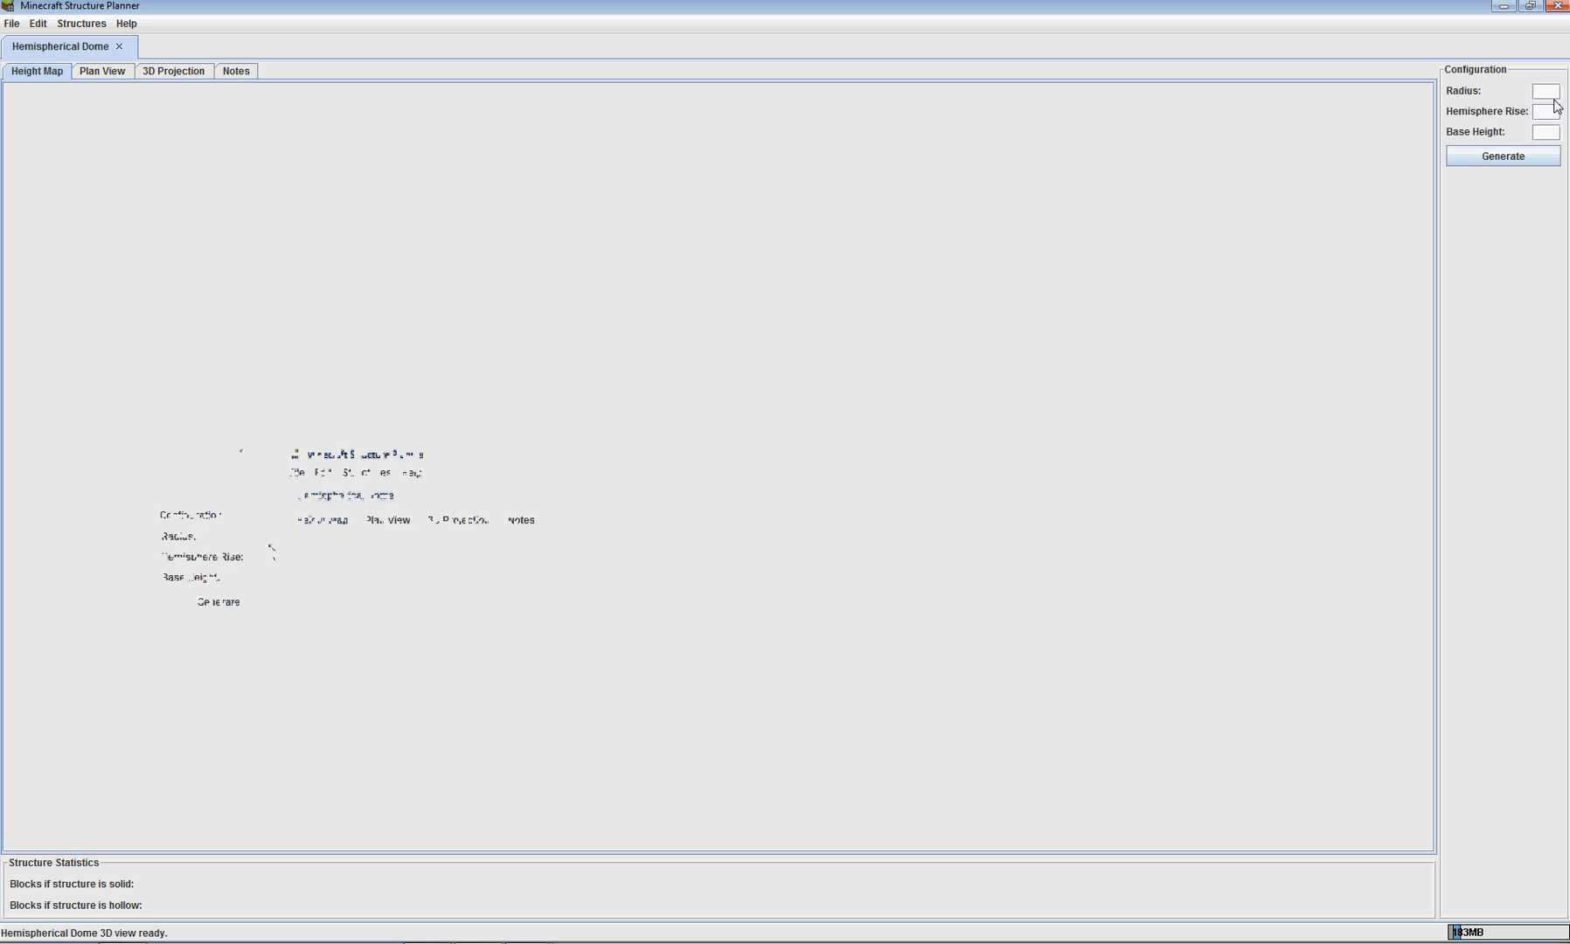
type("1010")
key("Tab")
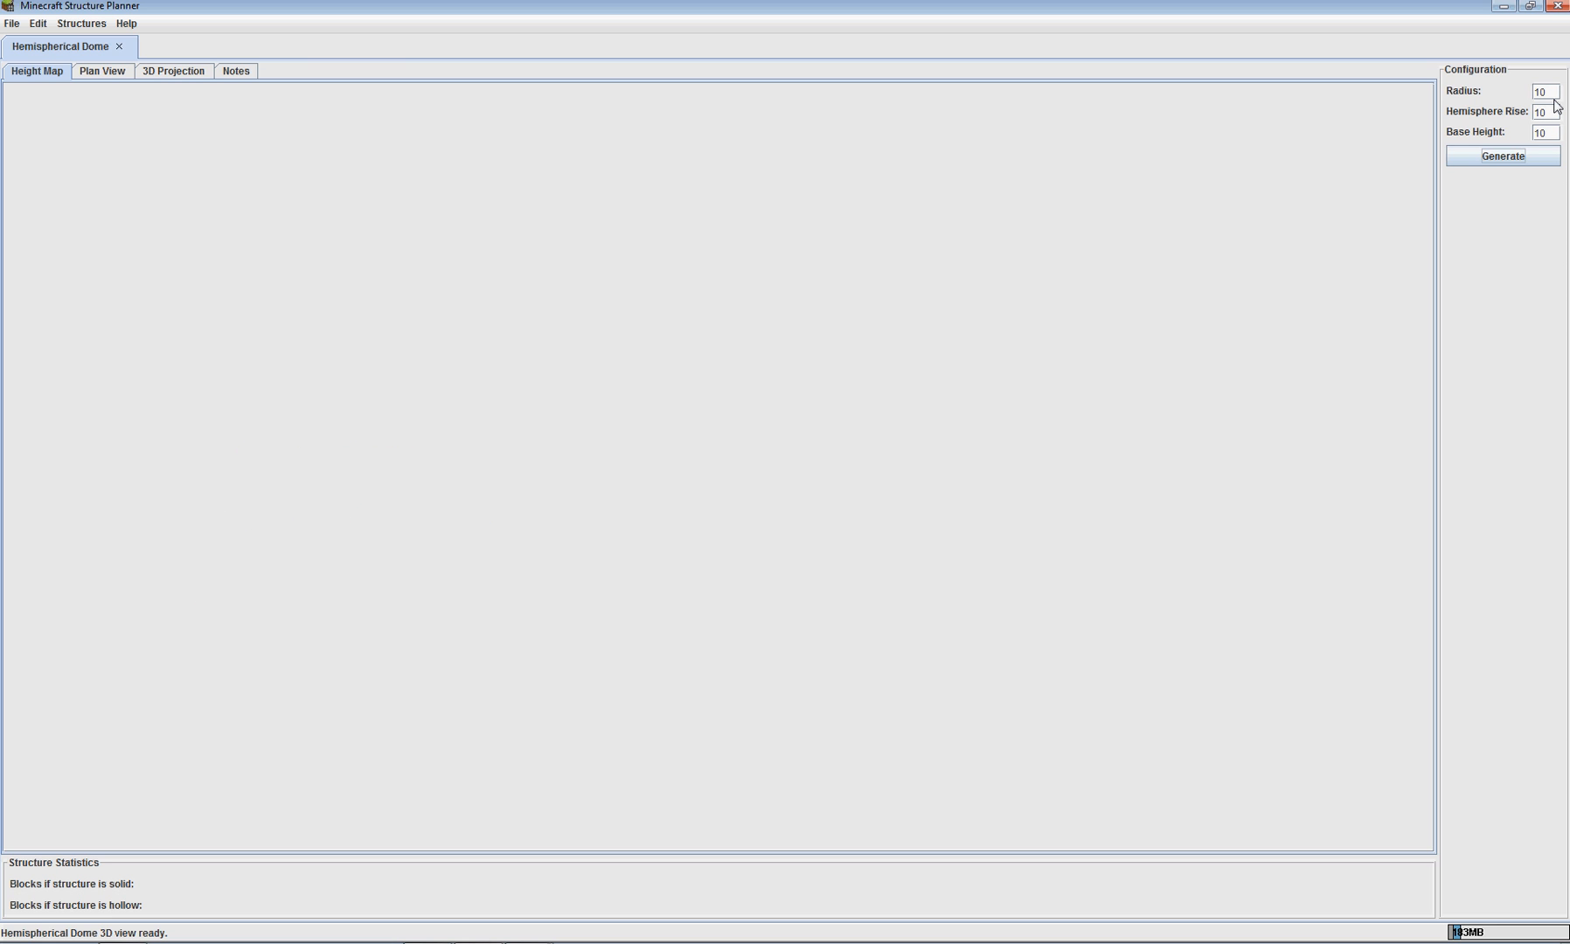
left_click(1518, 156)
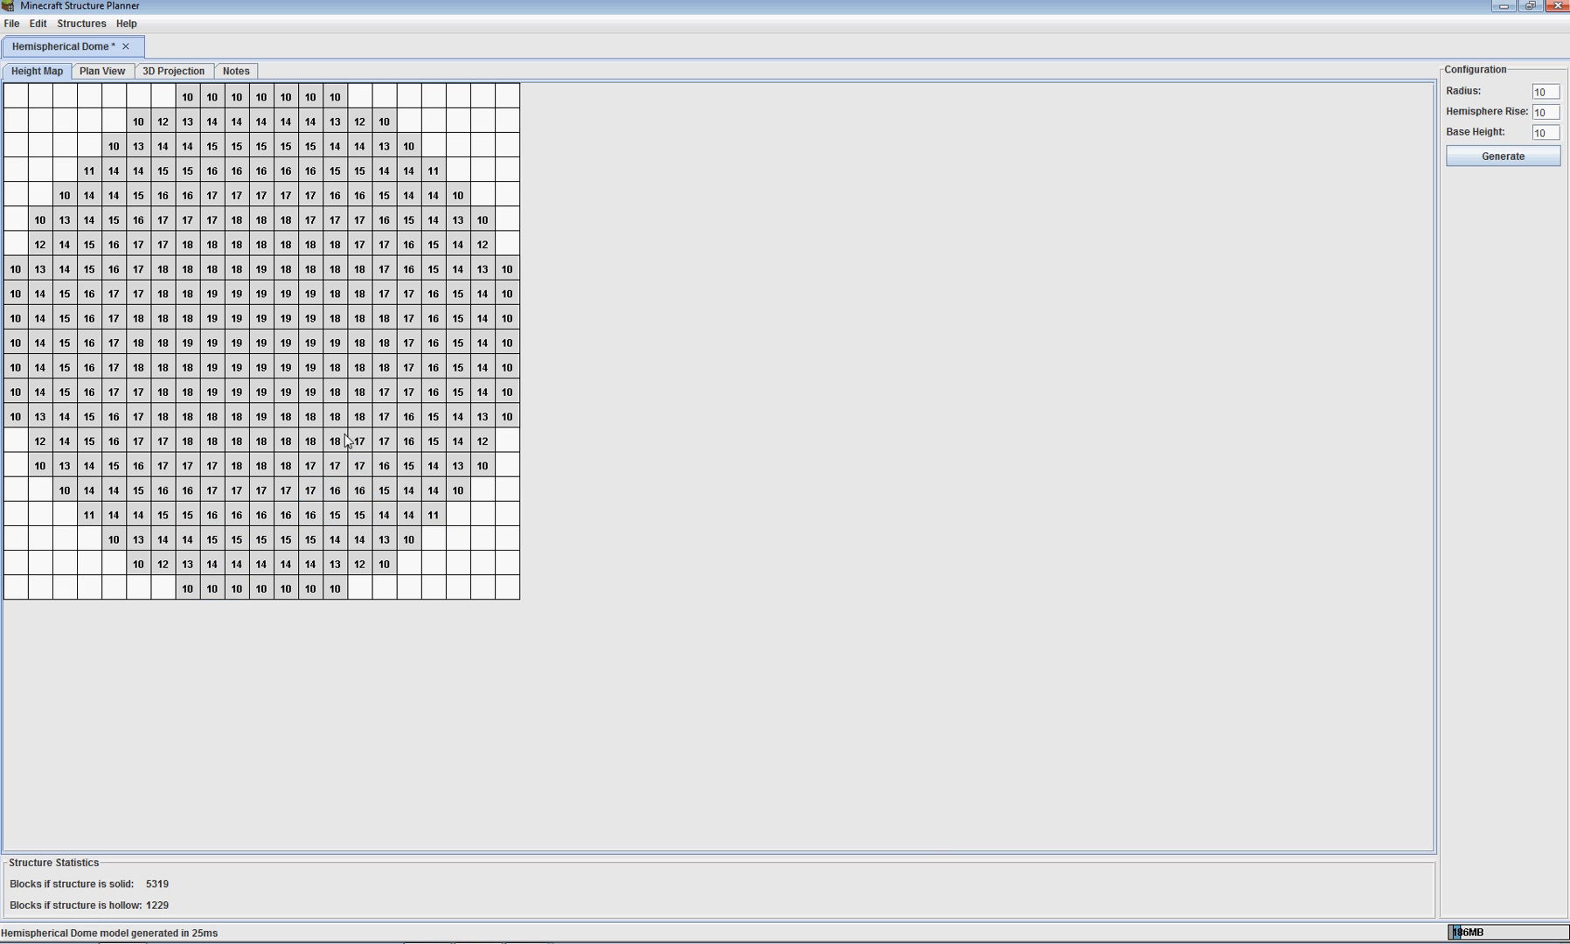
Examine the whole generated dome in the 3D projection
left_click(176, 76)
left_click_drag(694, 462, 694, 467)
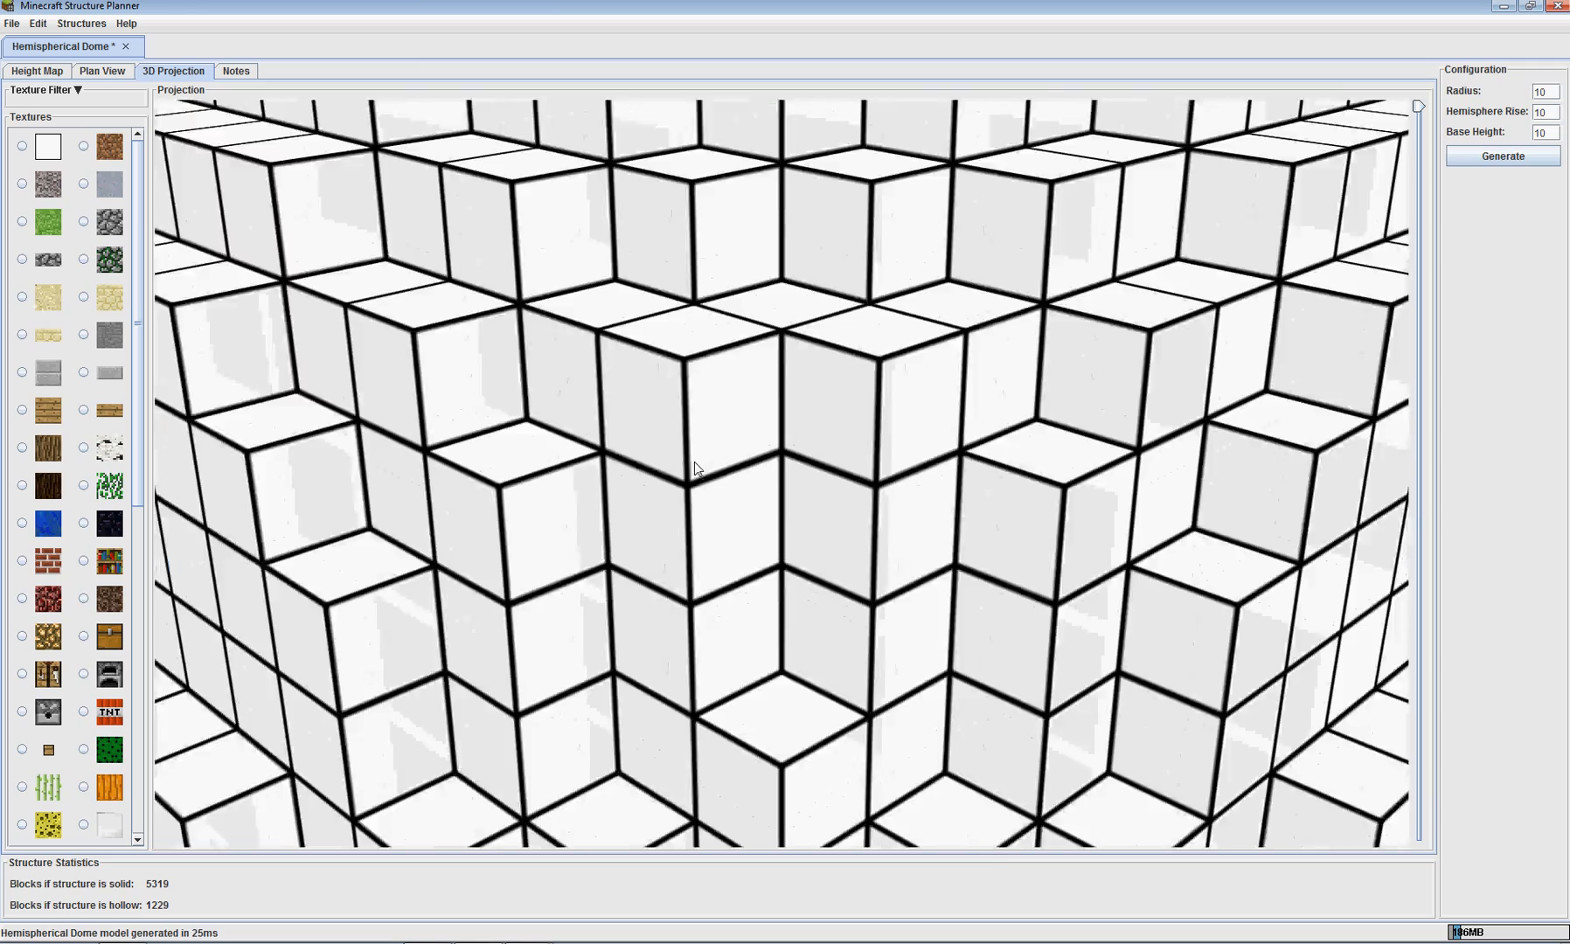
scroll(694, 462, "down", 10)
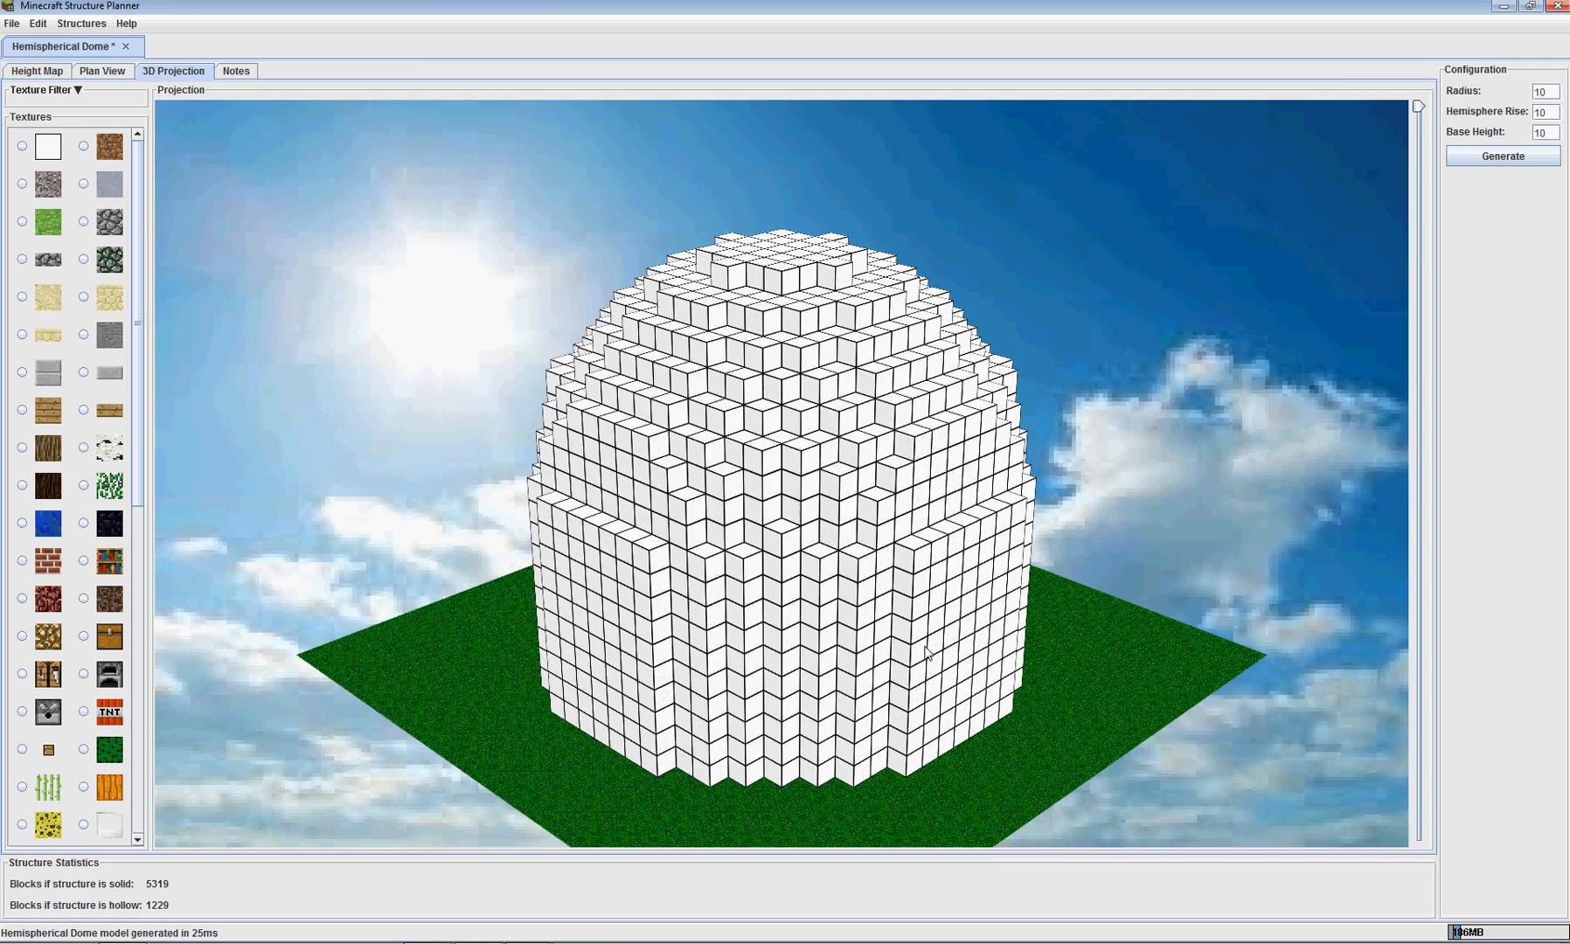
mouse_move(1068, 671)
left_mouse_down()
mouse_move(933, 690)
mouse_move(822, 664)
mouse_move(818, 683)
mouse_move(855, 692)
mouse_move(840, 638)
mouse_move(834, 673)
mouse_move(830, 658)
mouse_move(798, 689)
mouse_move(800, 621)
mouse_move(786, 657)
left_mouse_up()
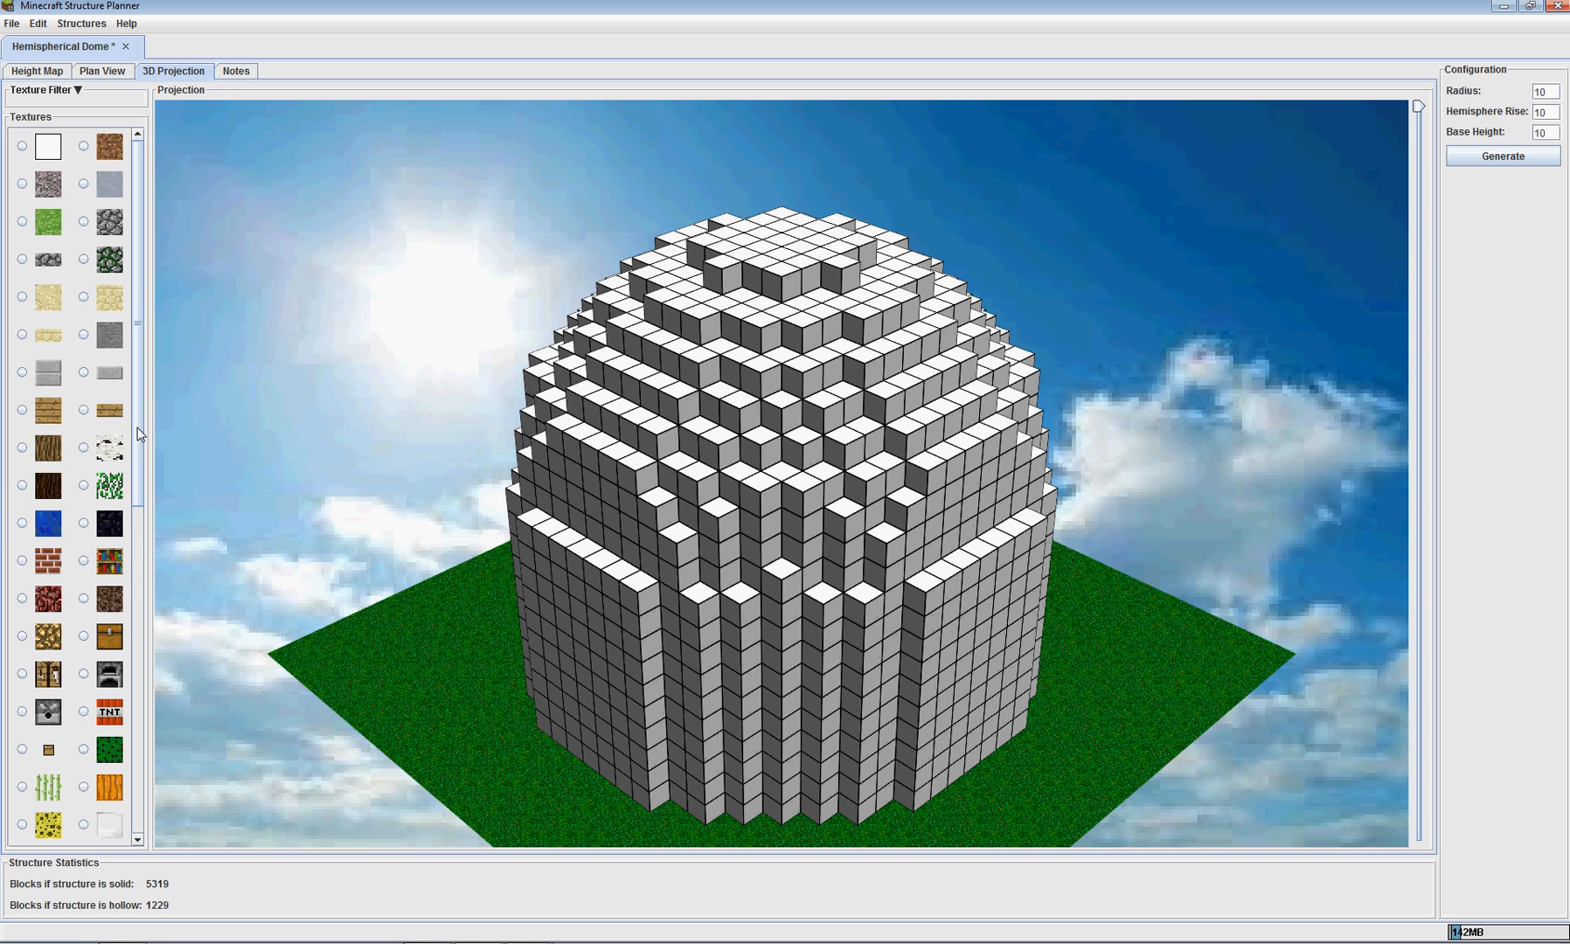
Expand the texture filter and preview the Slabs, Wood and Wool texture categories
left_click_drag(137, 434, 154, 332)
left_click(77, 91)
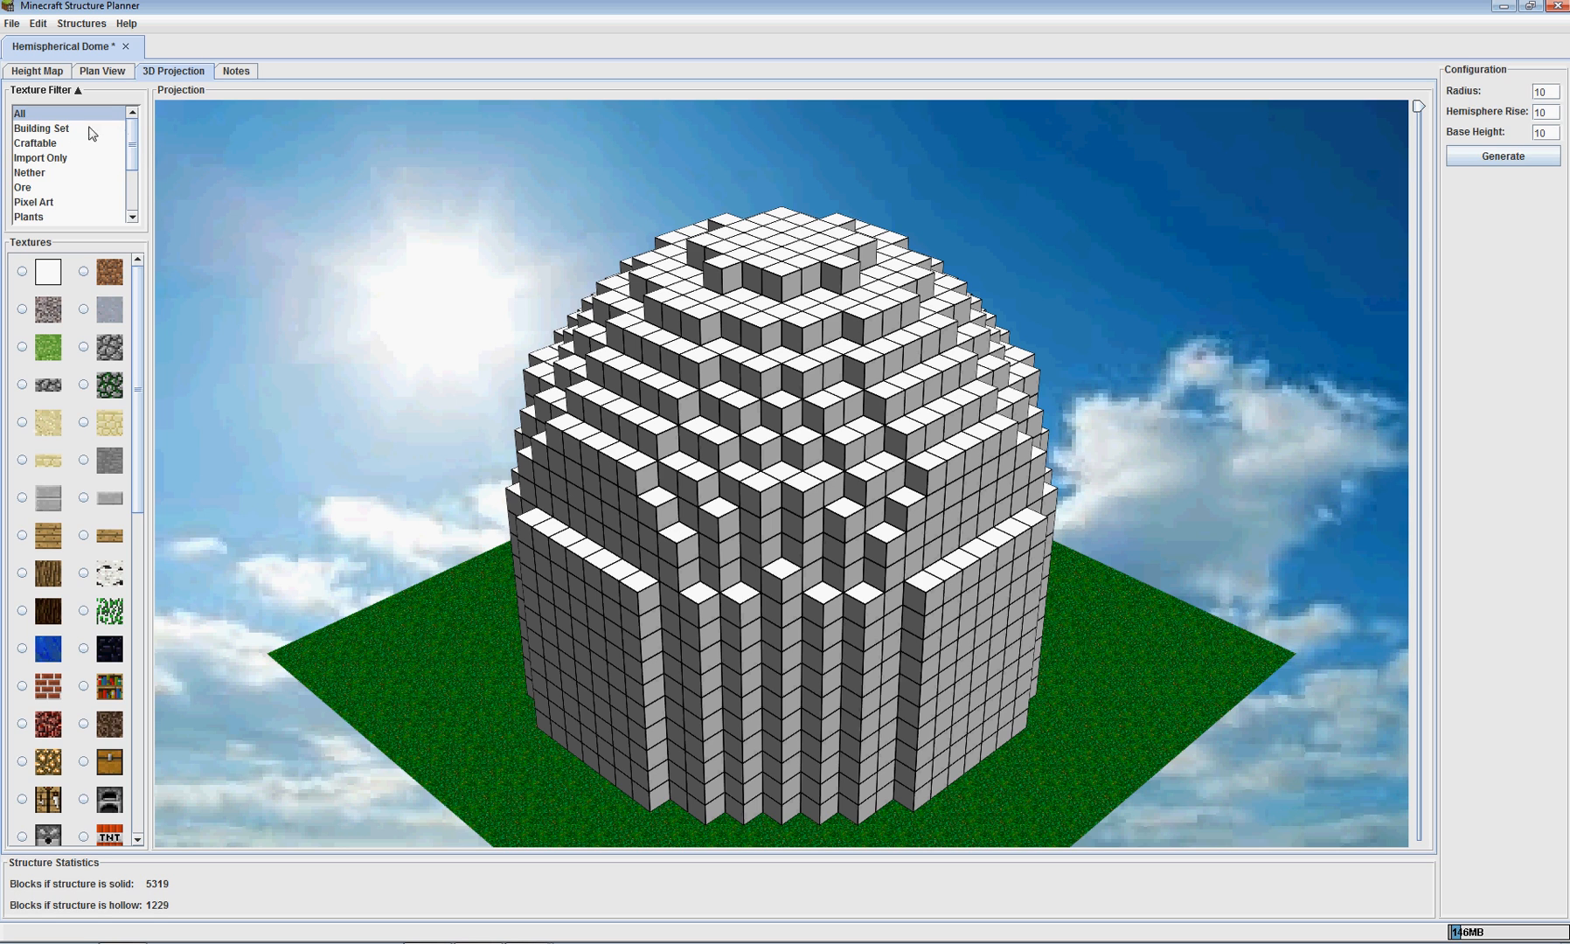
left_click_drag(133, 134, 129, 182)
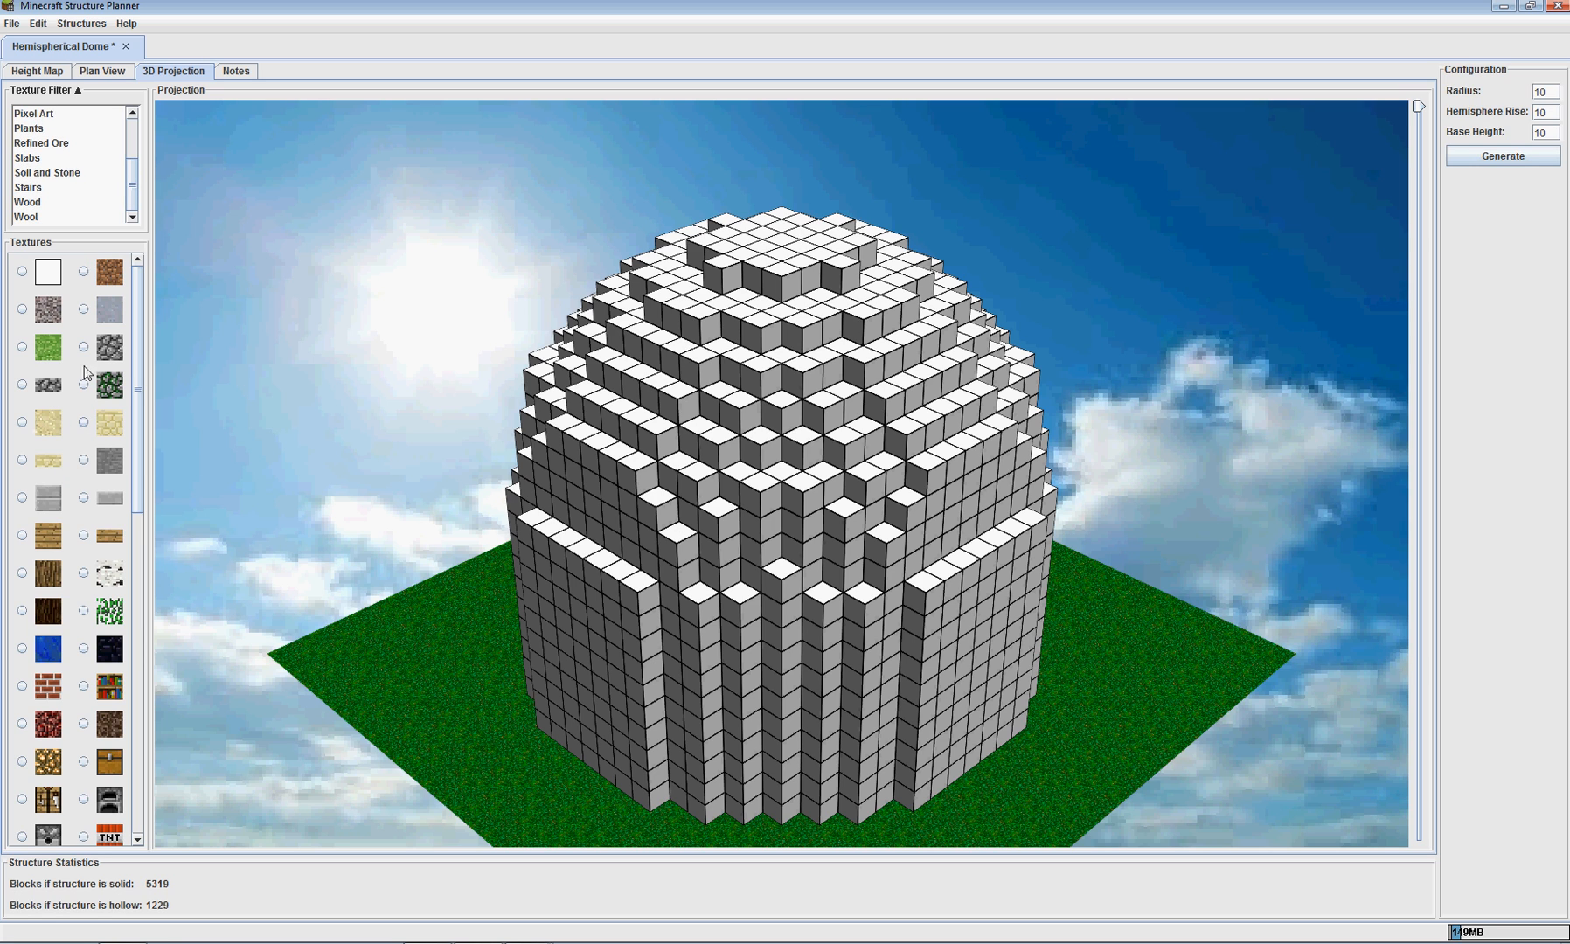
left_click(35, 160)
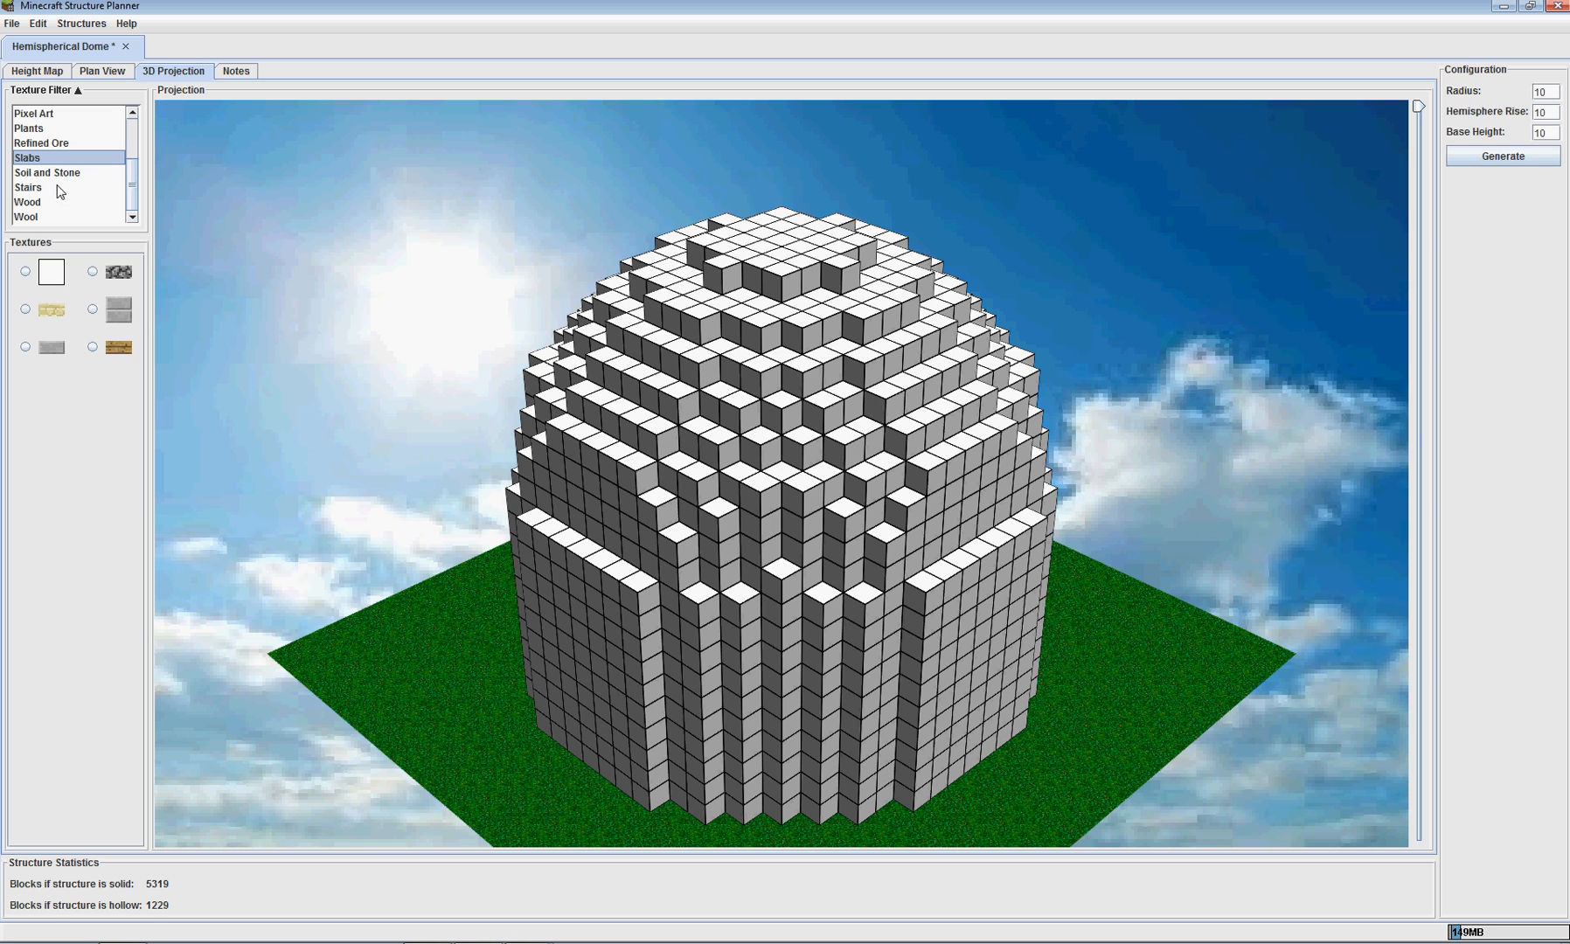
left_click(34, 202)
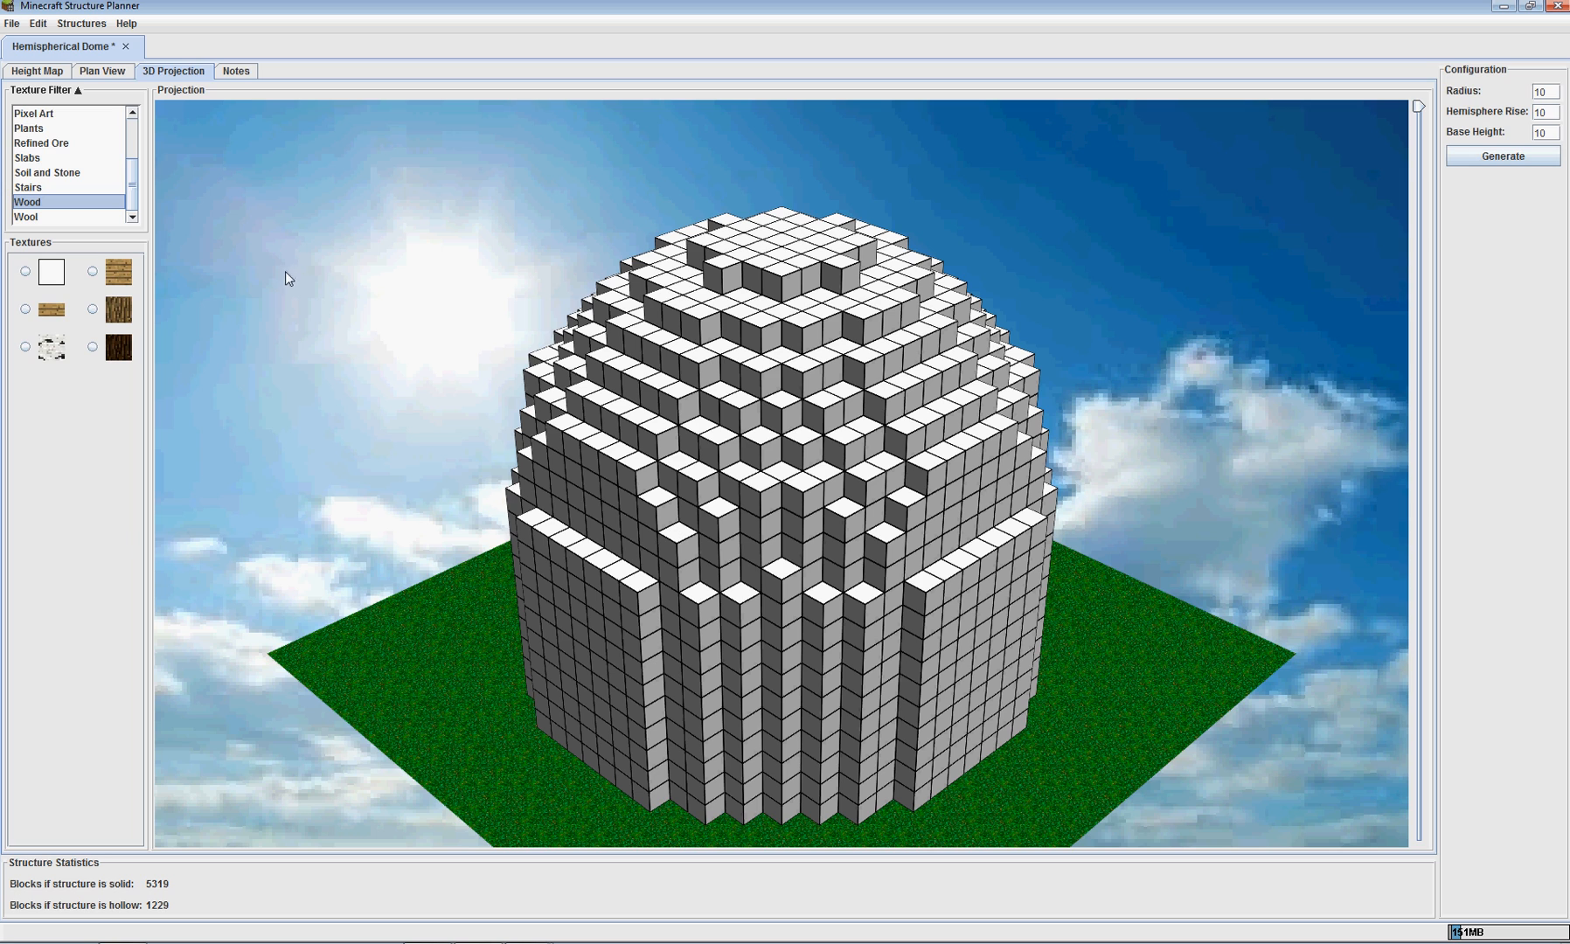
left_click(37, 215)
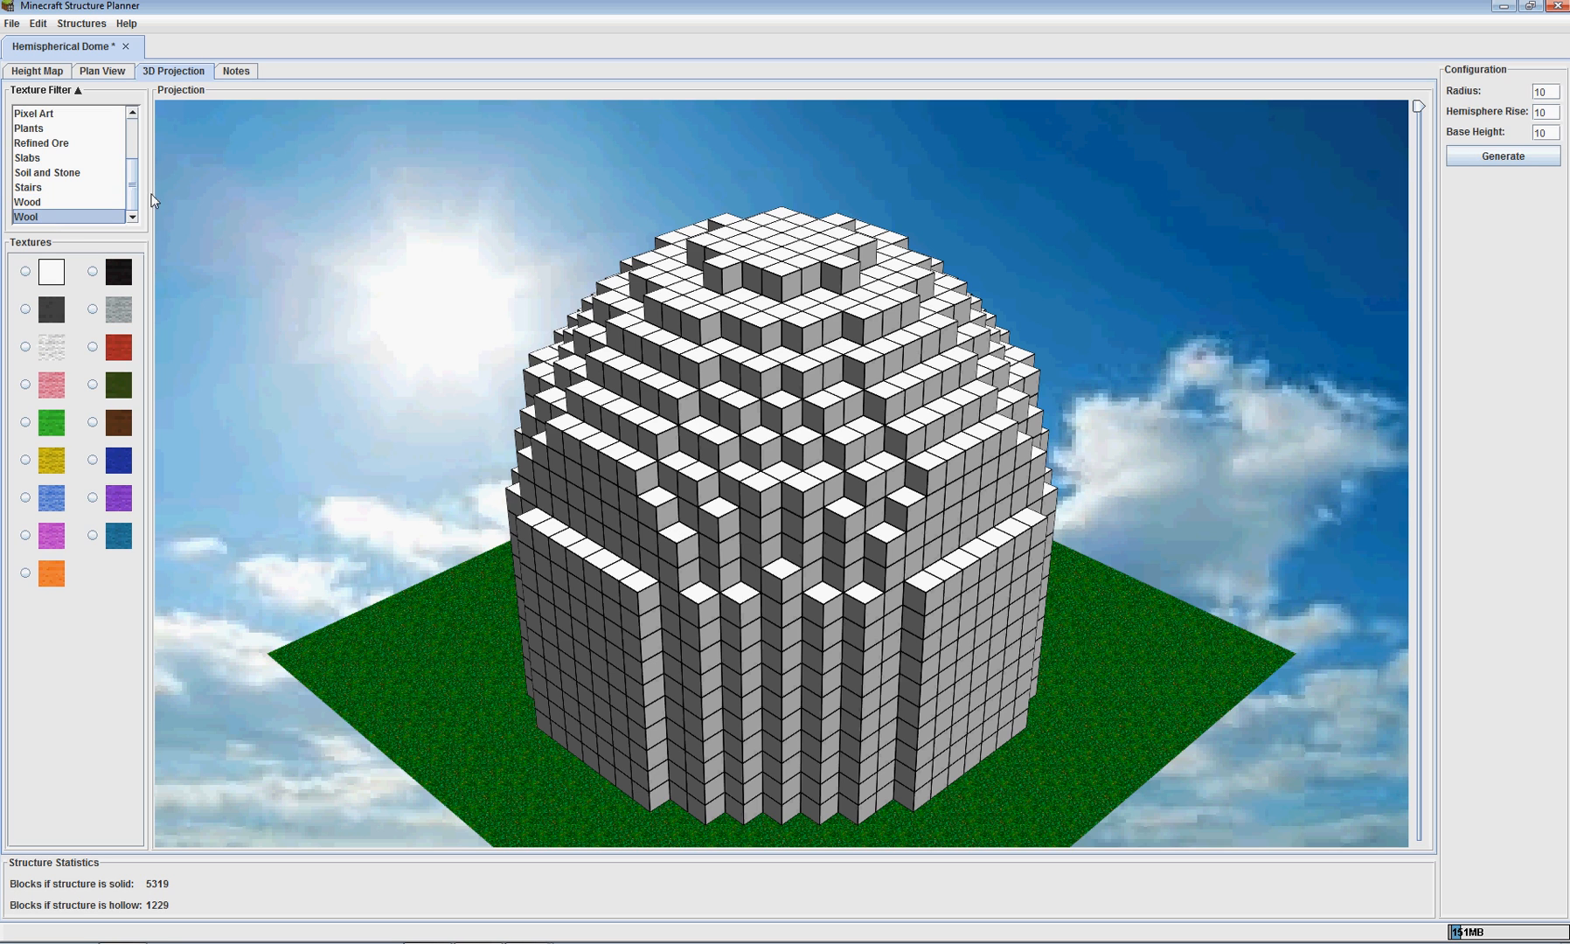
Filter the dome's textures to show the Wood and Plants categories together
mouse_move(134, 194)
left_mouse_down()
mouse_move(140, 141)
mouse_move(134, 191)
left_mouse_up()
left_click(39, 203)
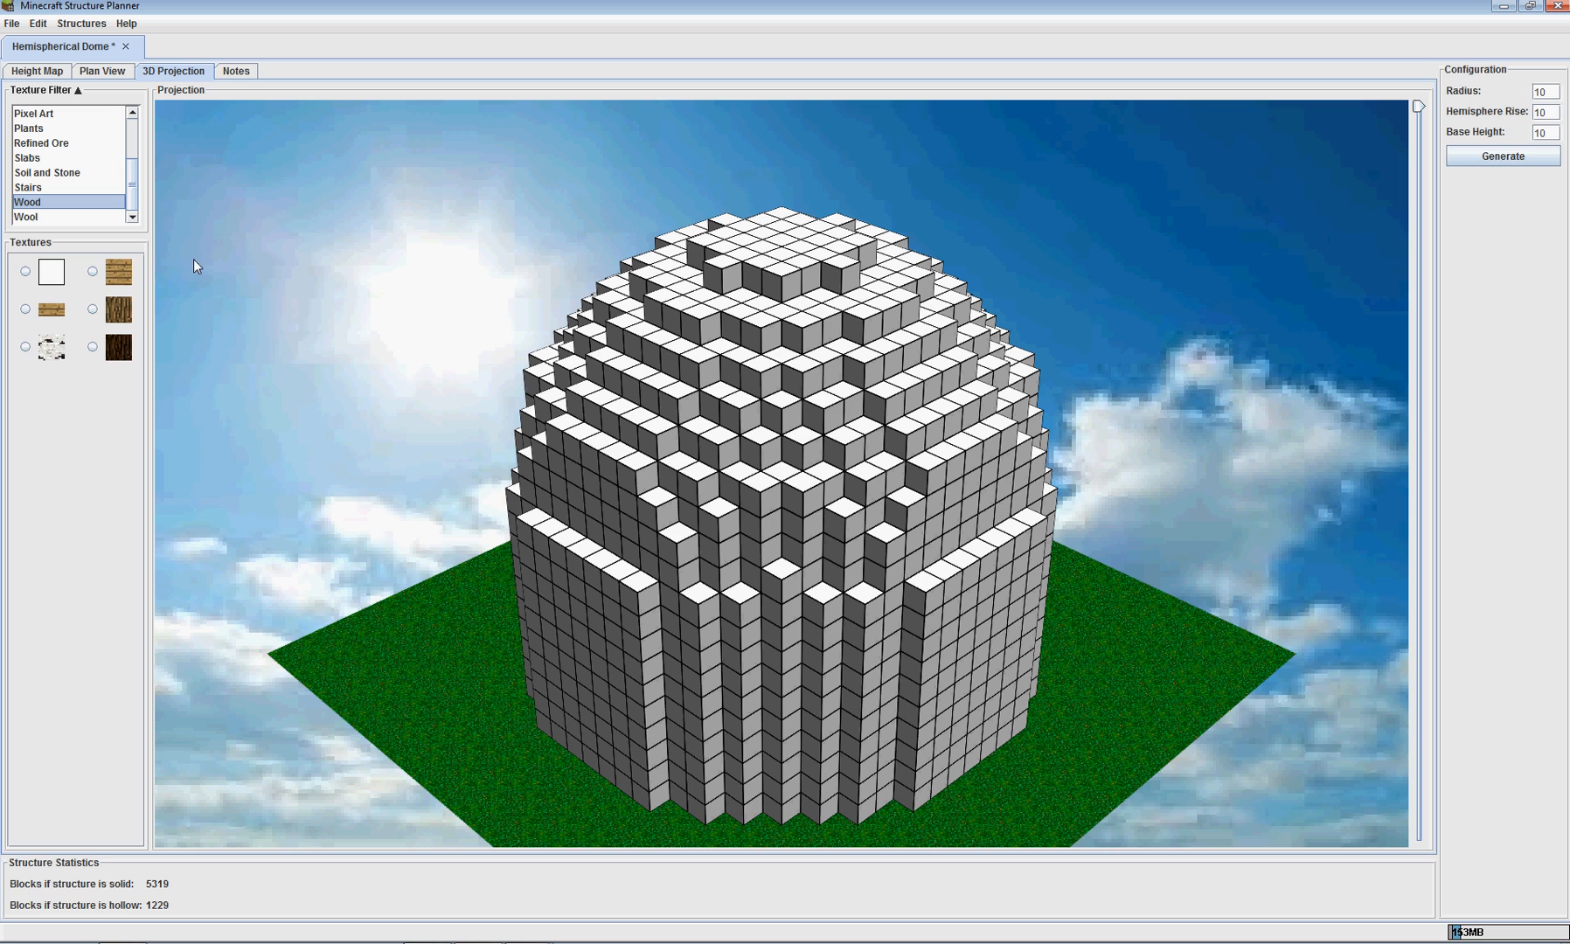
left_click_drag(133, 183, 133, 180)
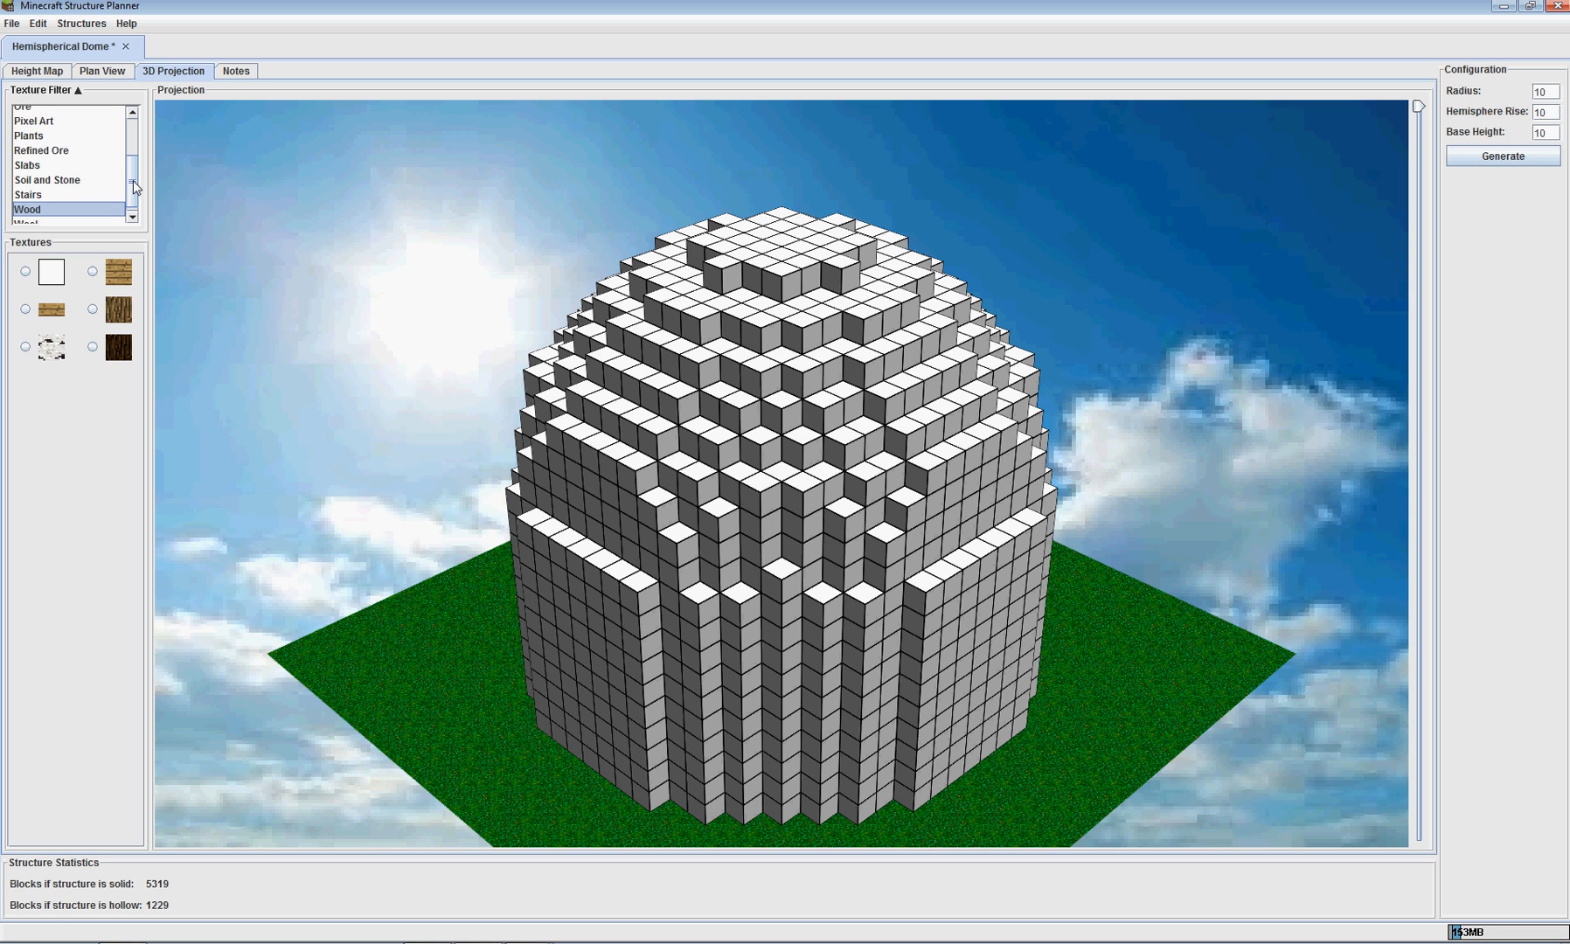
left_click(41, 137, "ctrl")
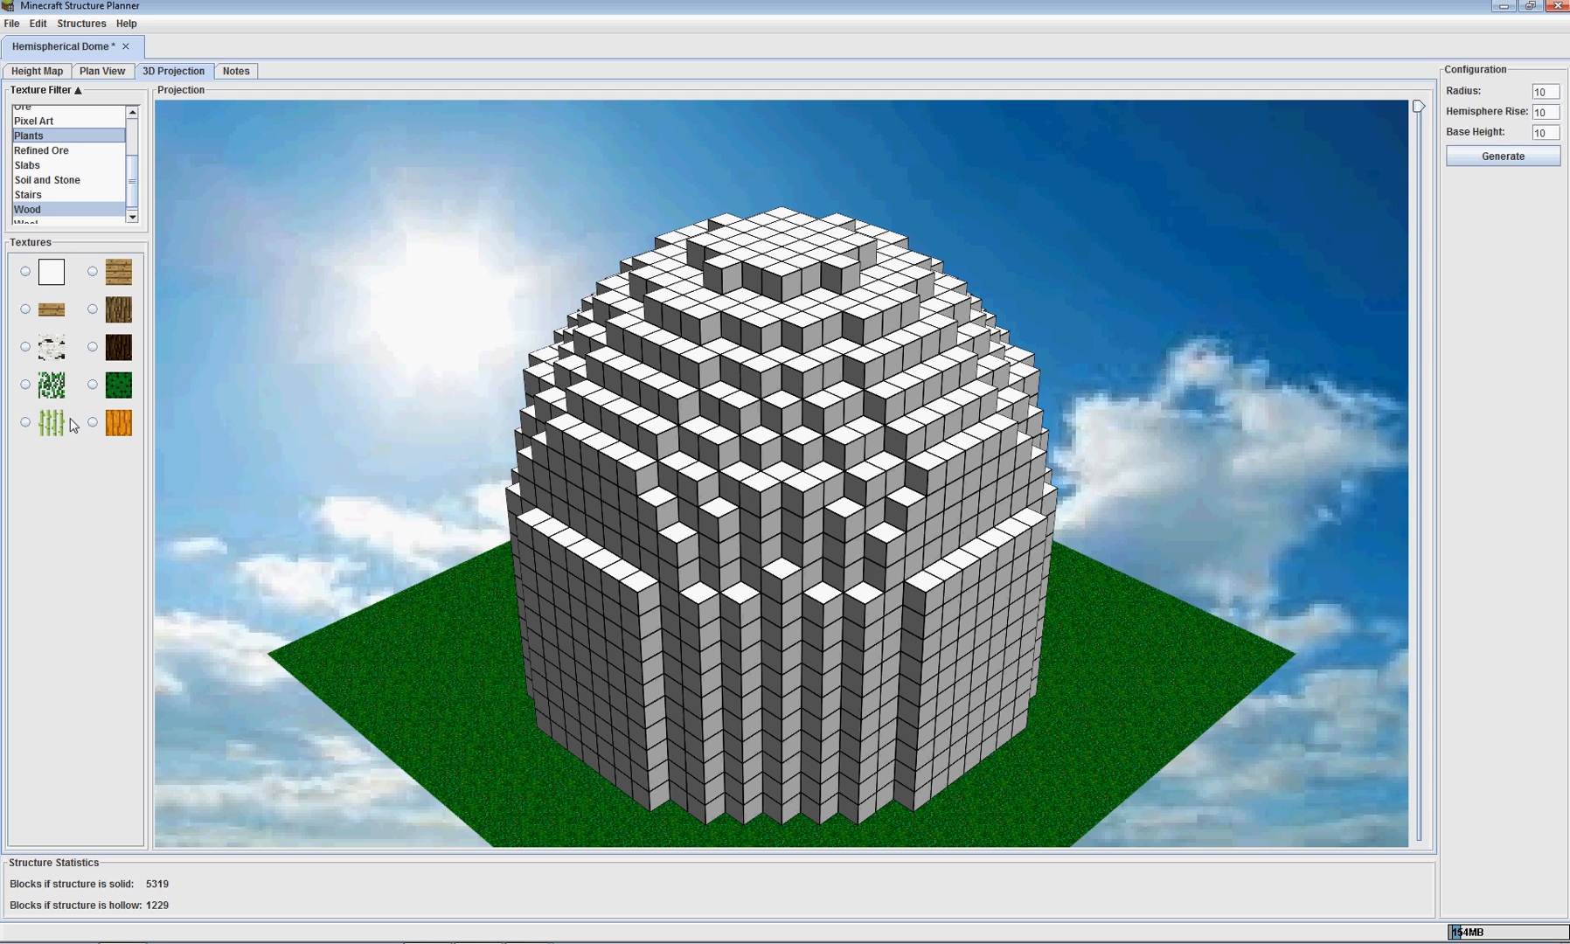
Retexture the dome by trying wooden planks and brown log bark, ending with the dark log bark
left_click(124, 276)
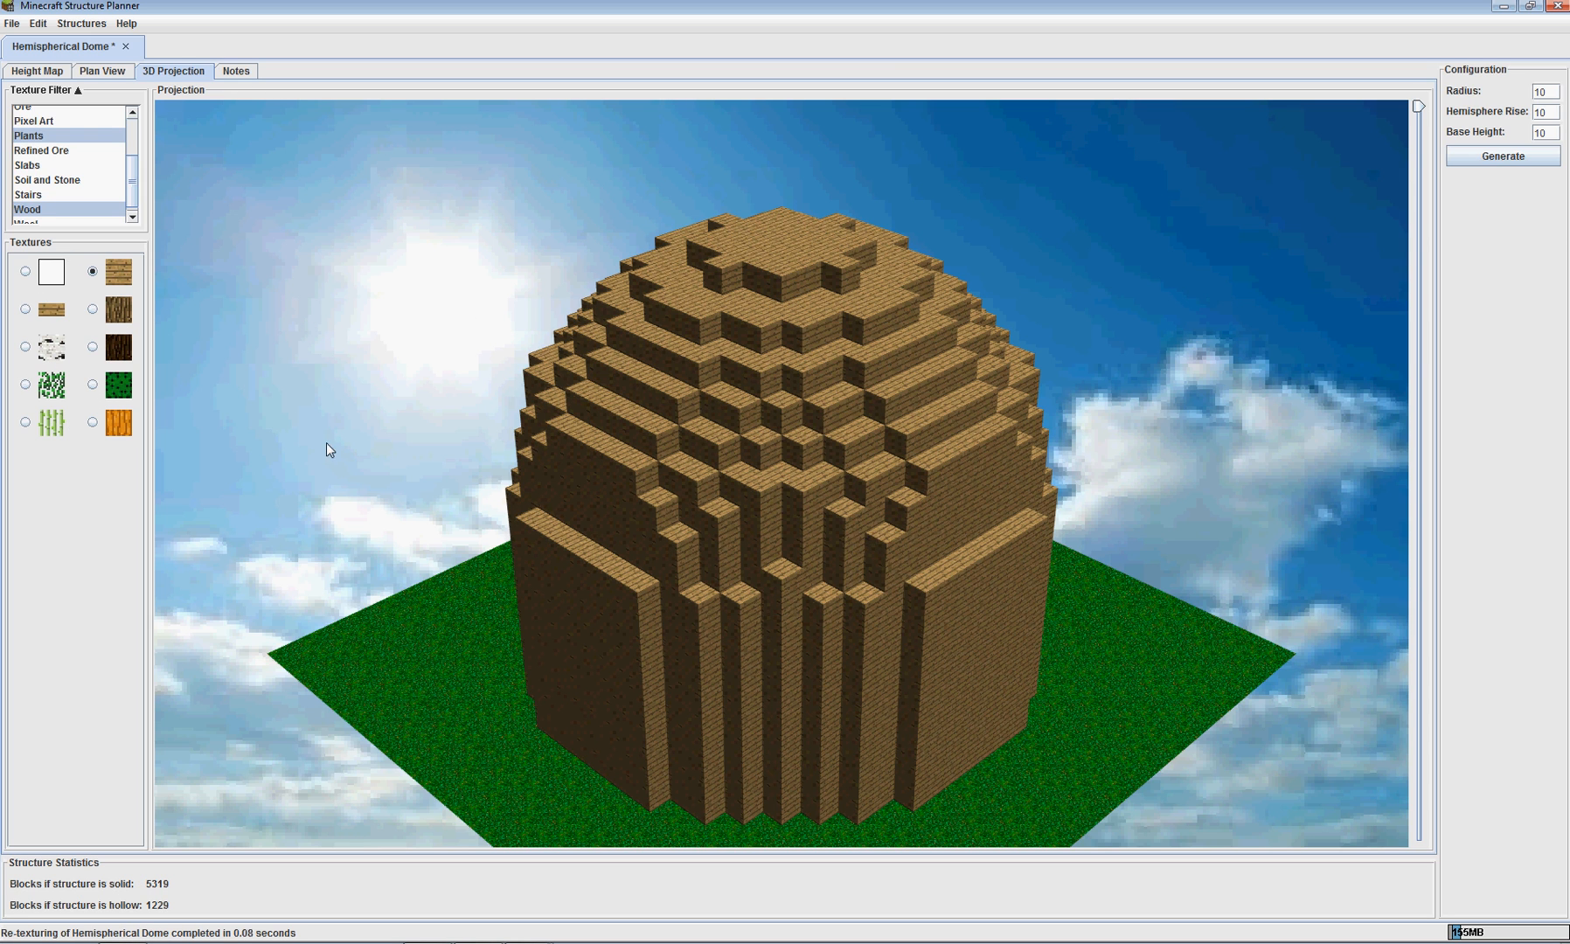
left_click(119, 319)
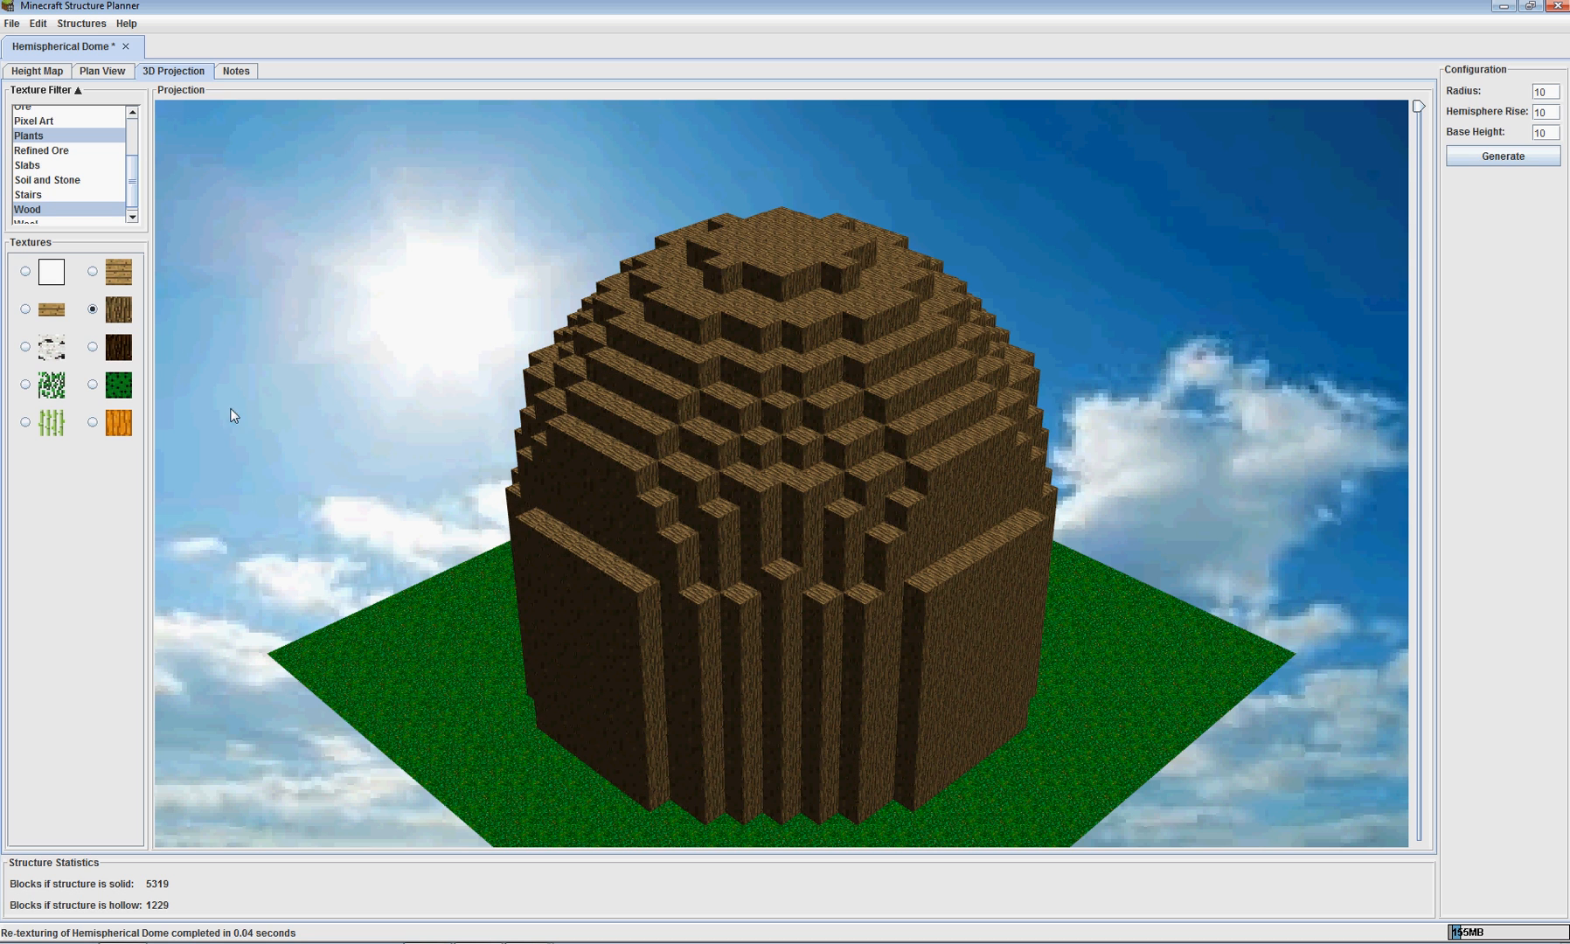
left_click(123, 351)
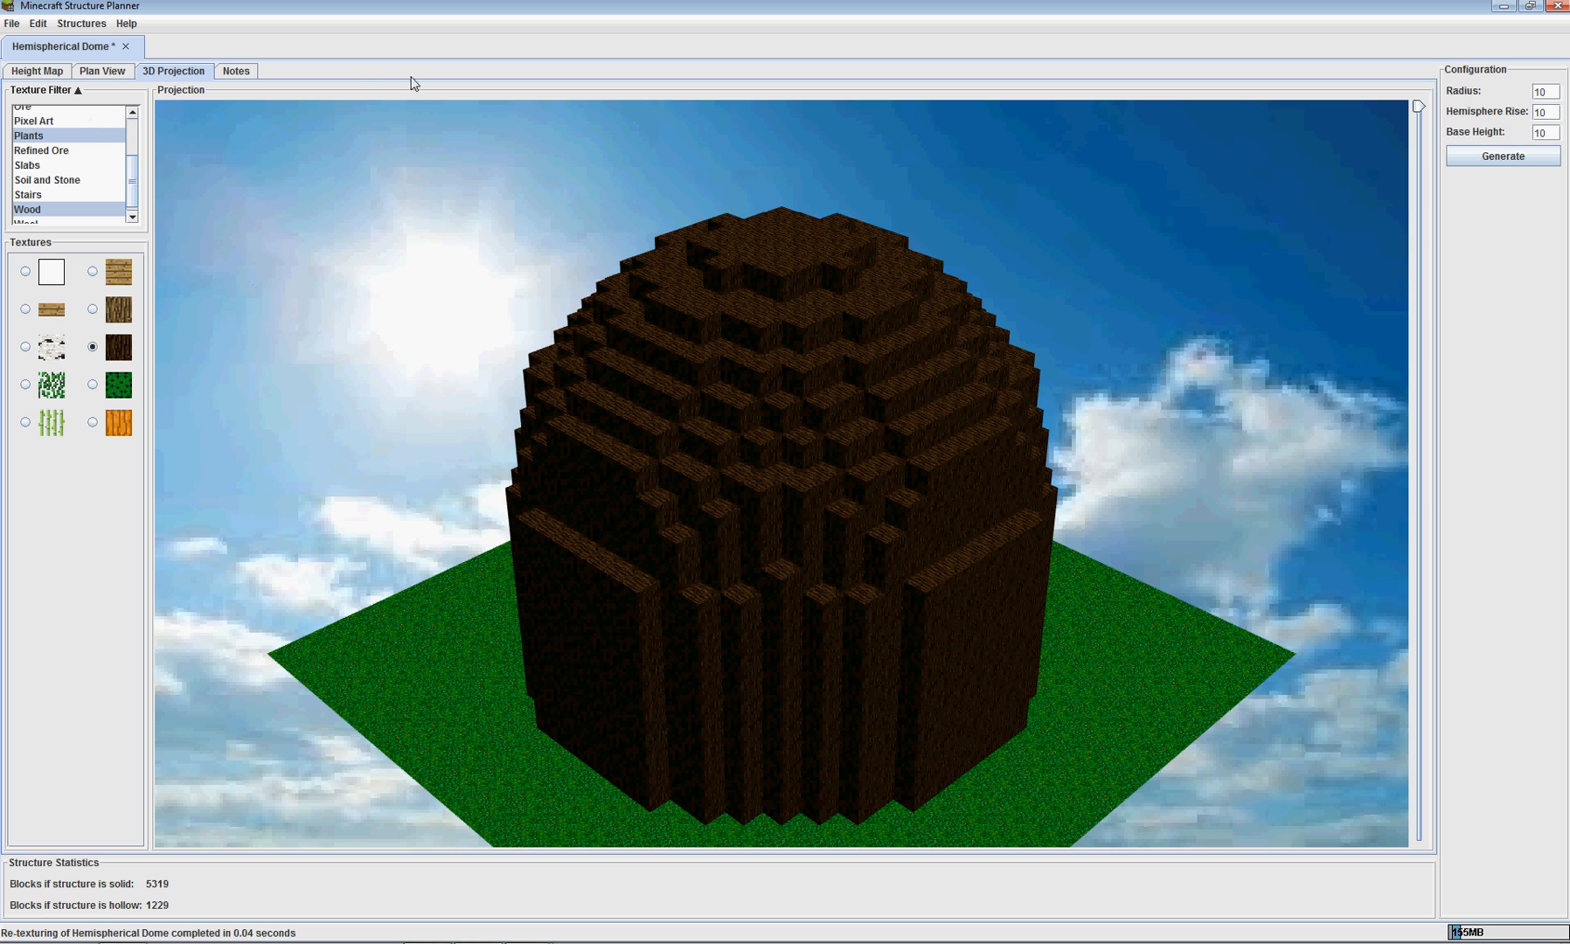
Create a Pixel Art structure from the Superman logo image on the Desktop, generating its grid at width 100 with the aspect ratio locked
left_click(90, 27)
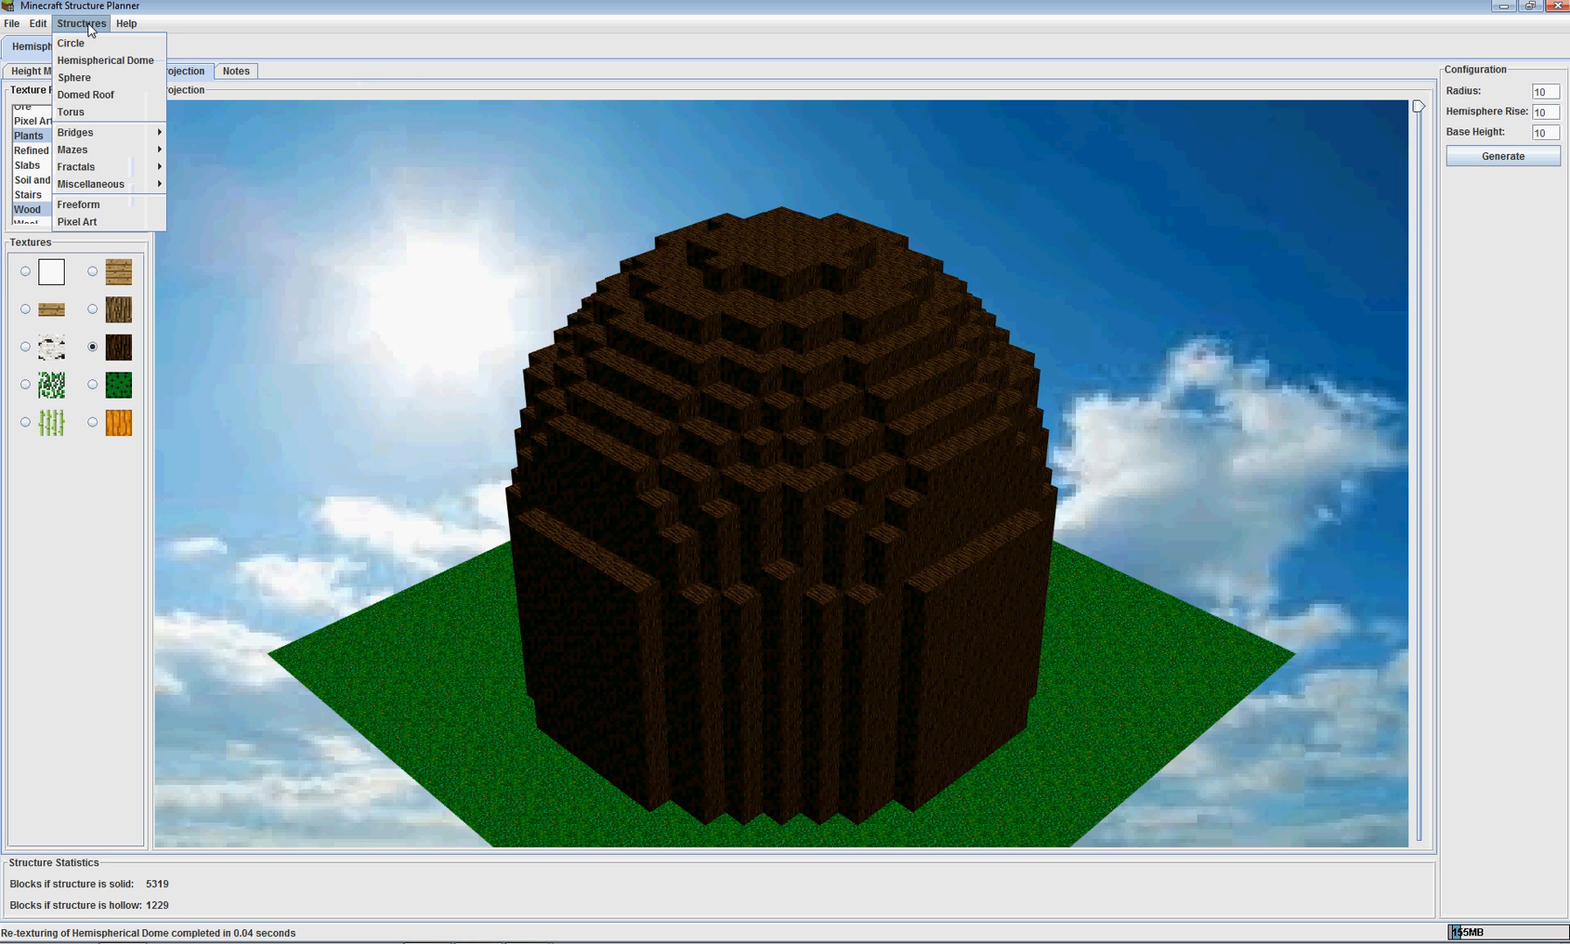
left_click(91, 220)
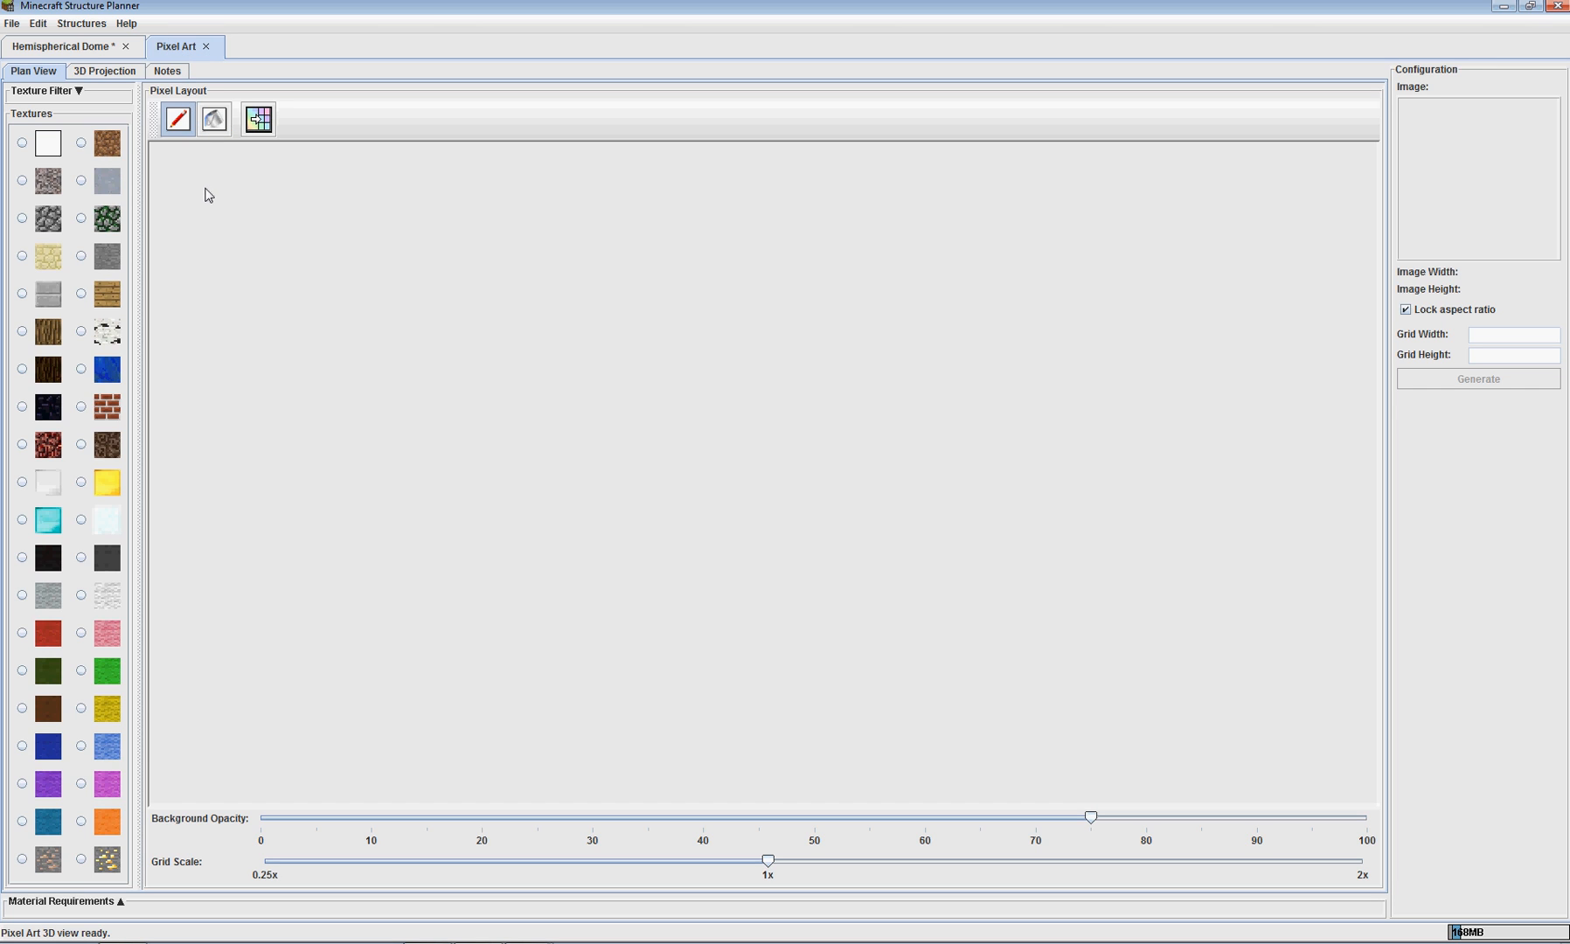
left_click(1454, 187)
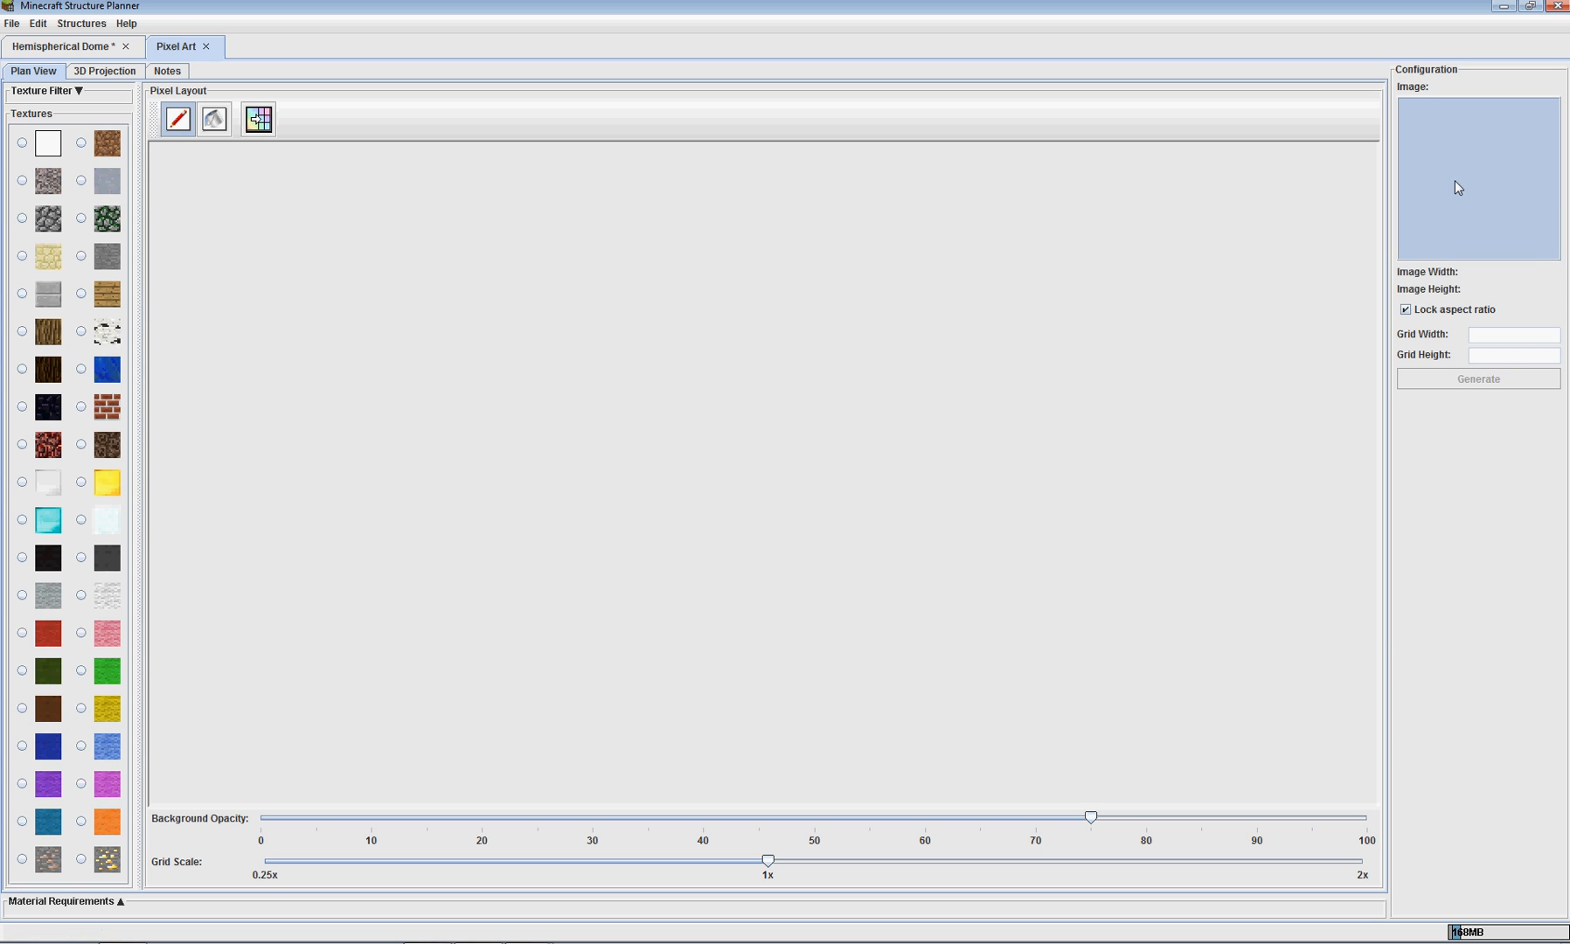
left_click(1262, 388)
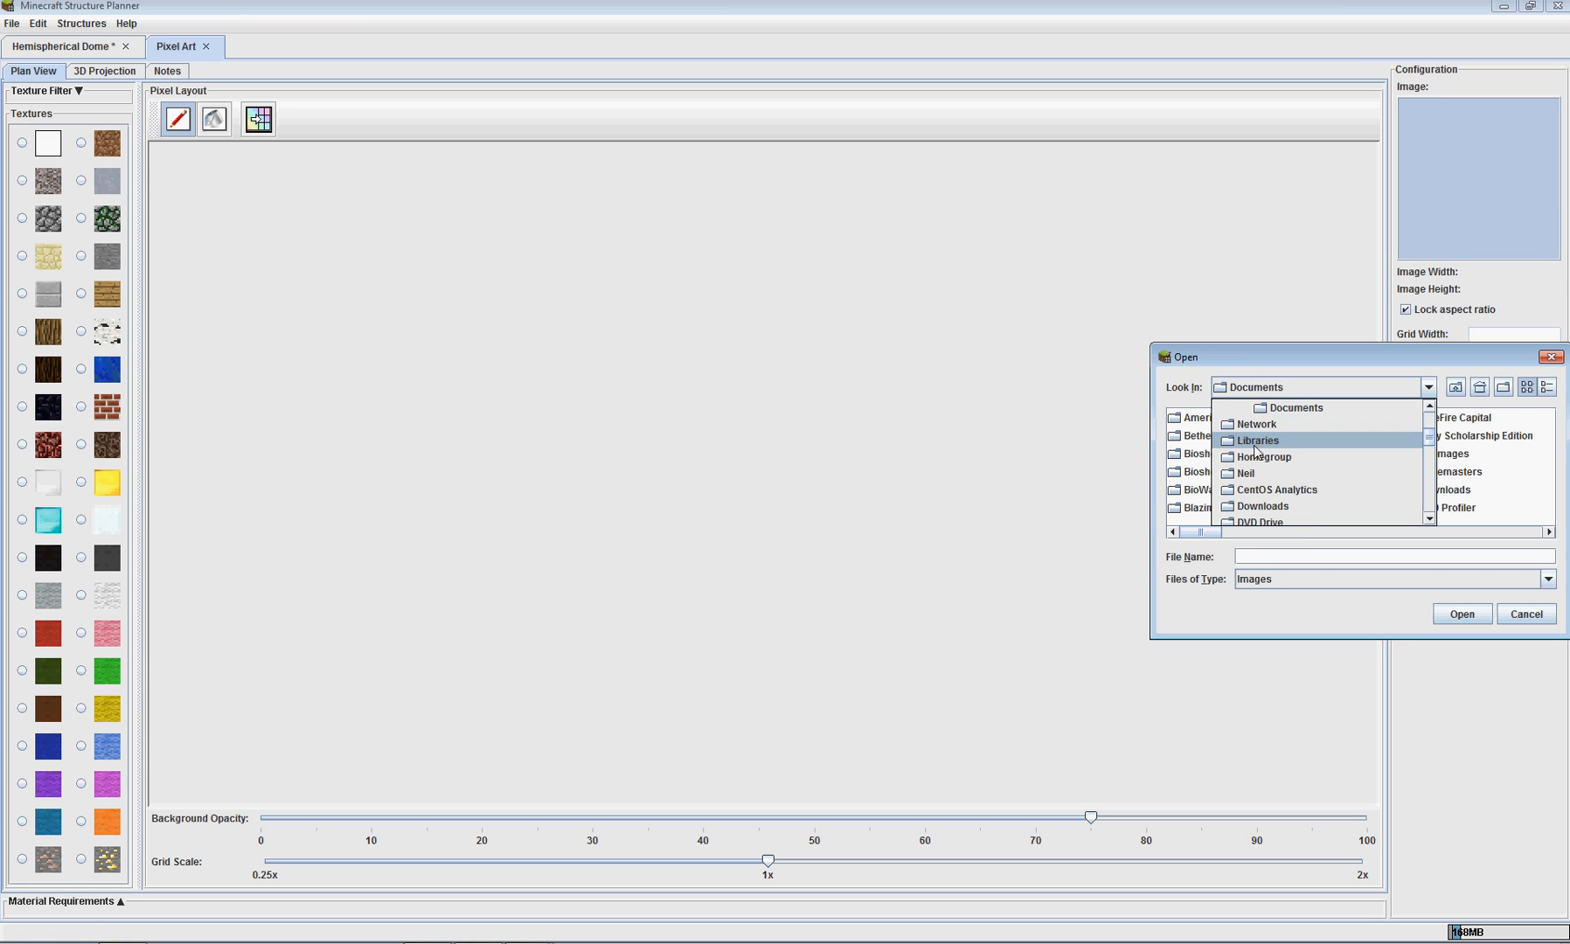
scroll(1258, 422, "up", 3)
left_click(1251, 408)
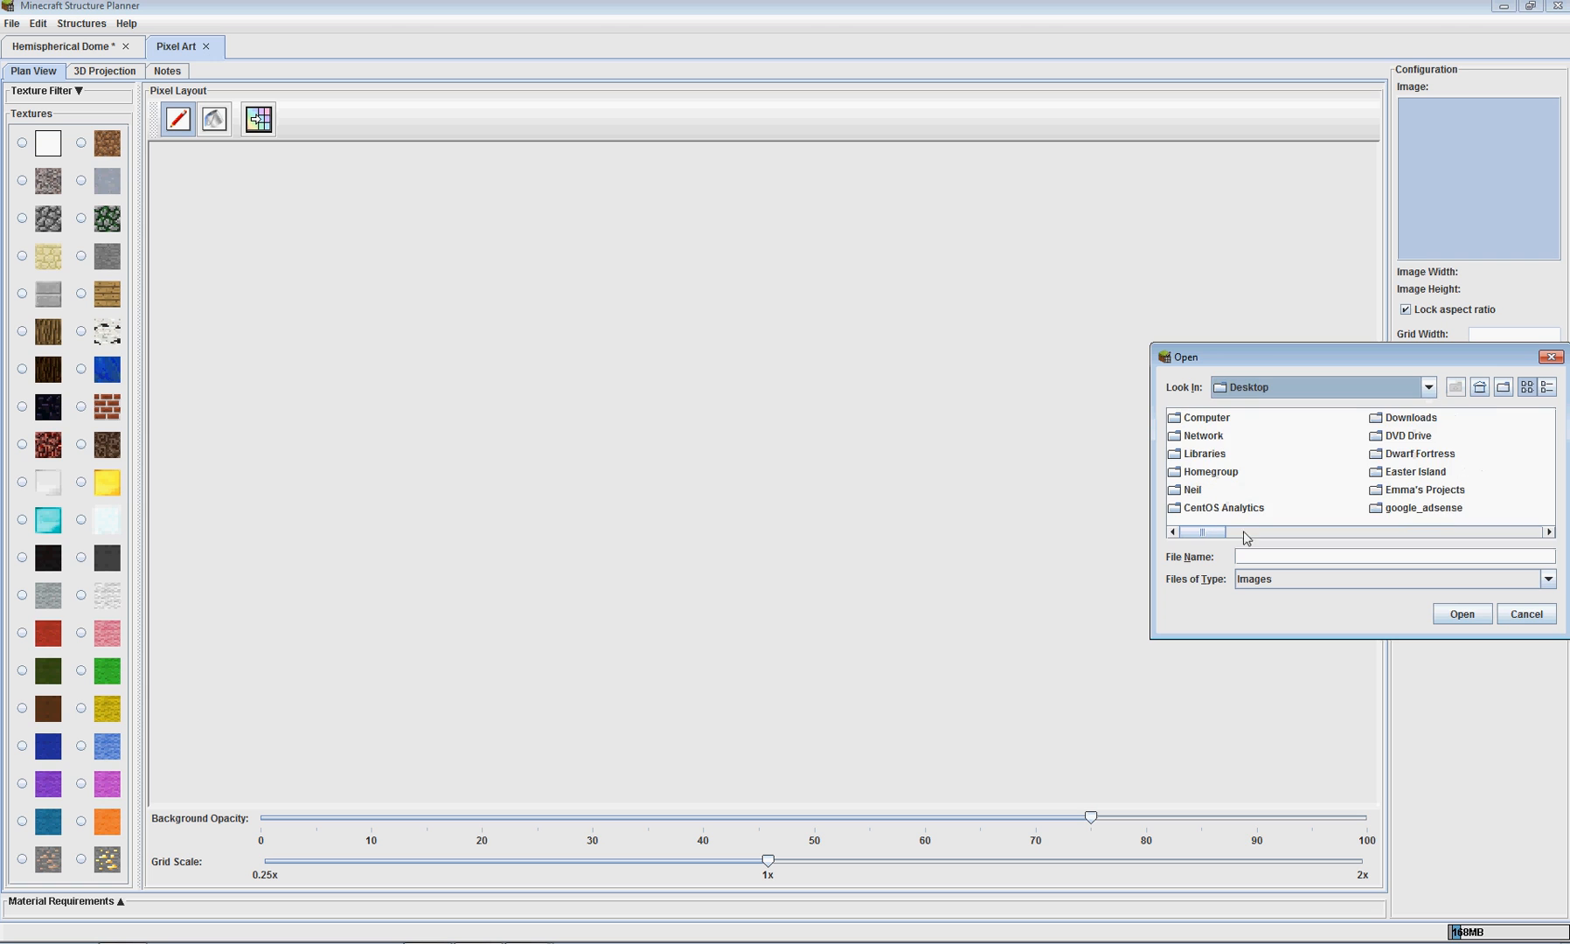
left_click_drag(1199, 533, 1481, 521)
double_click(1279, 491)
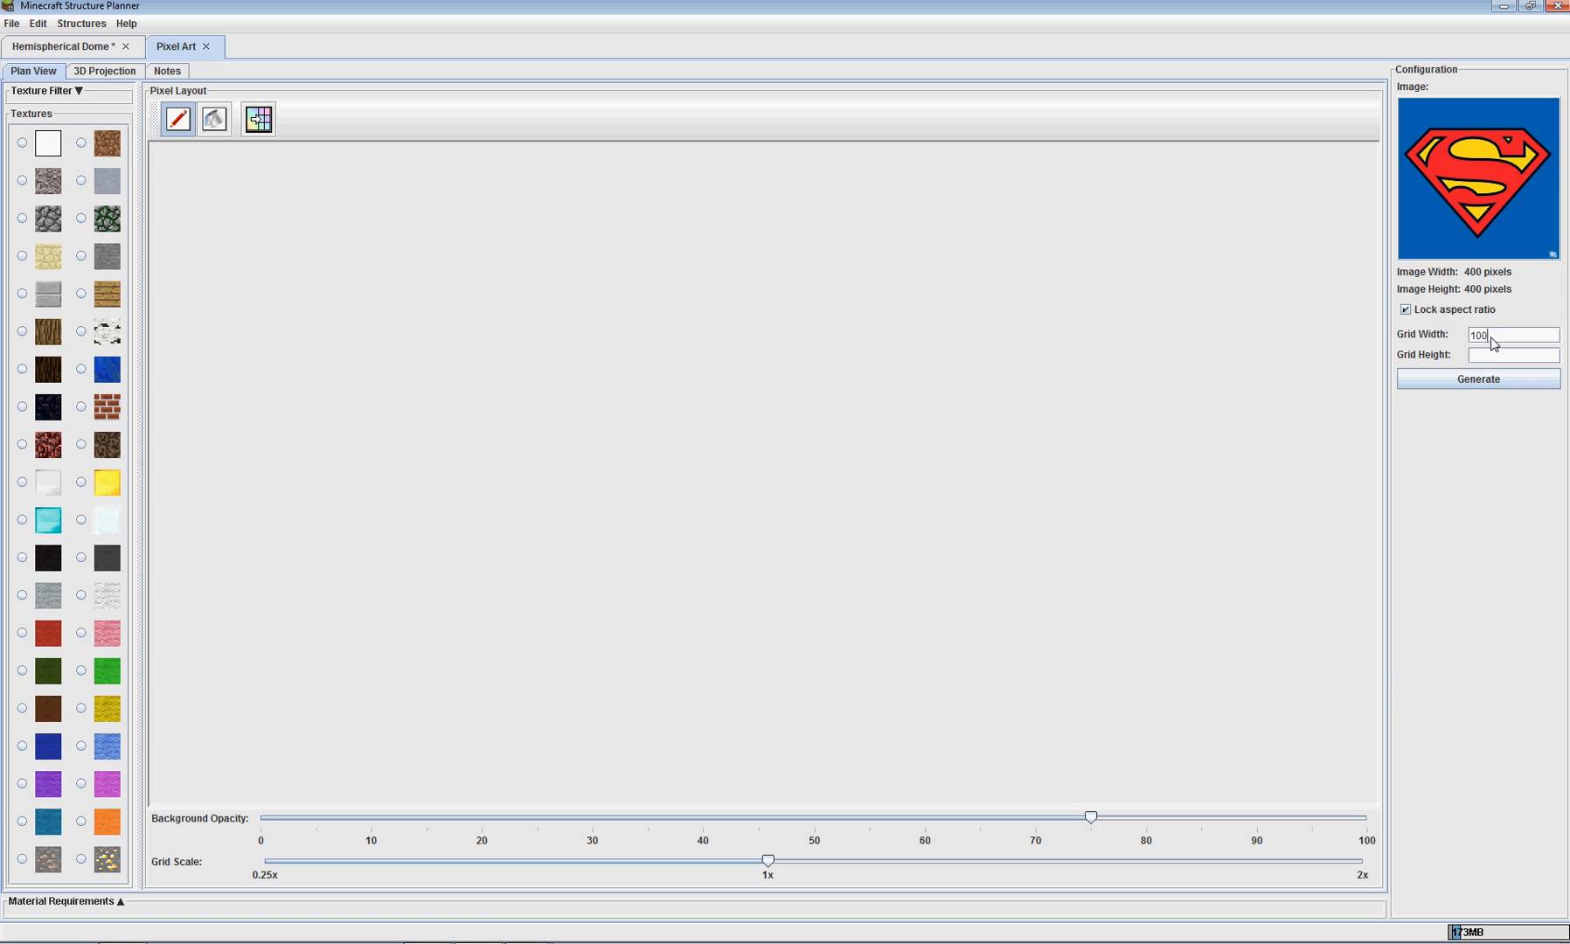
left_click(1502, 377)
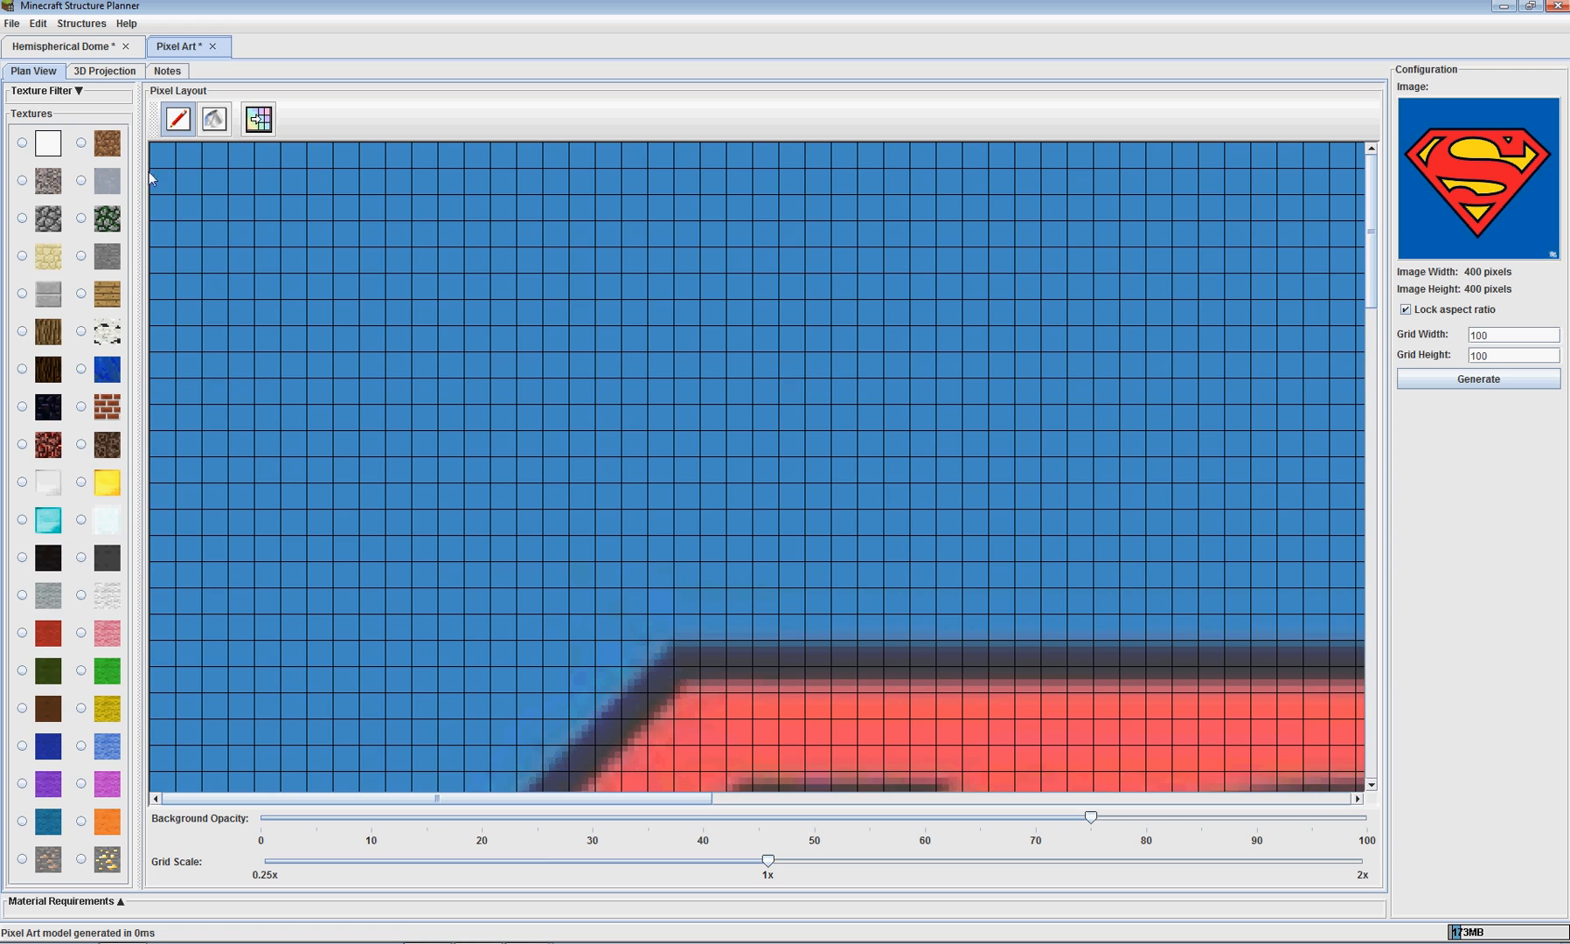
scroll(568, 482, "down", 6)
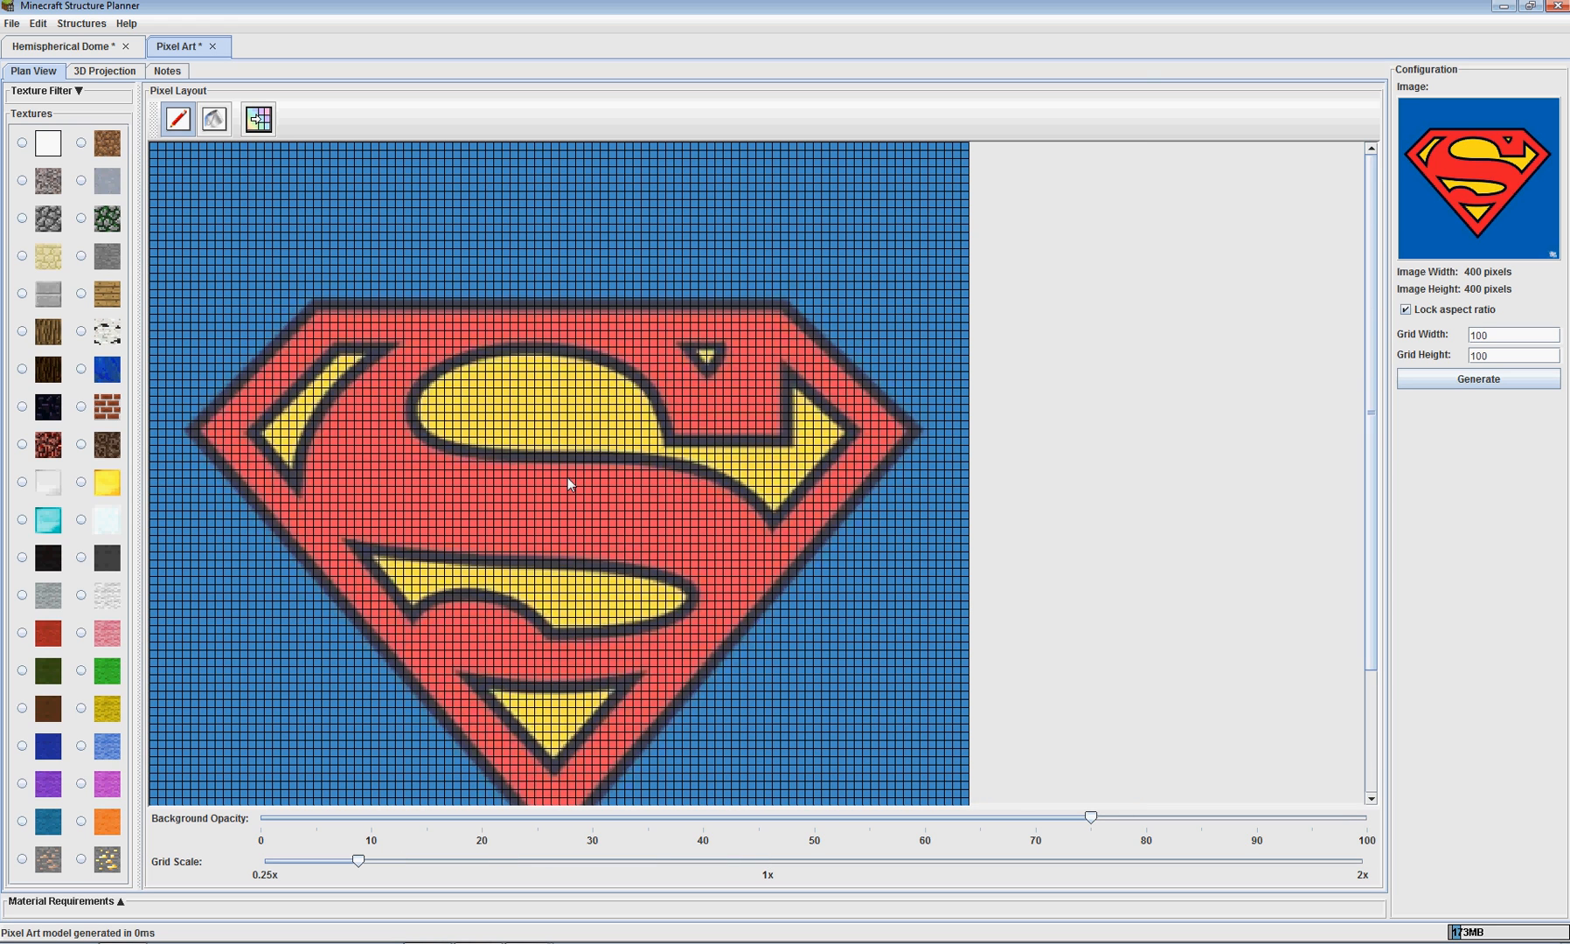
Restrict the pixel art textures to Wool and automatically map the logo image to matching wool blocks
left_click(79, 92)
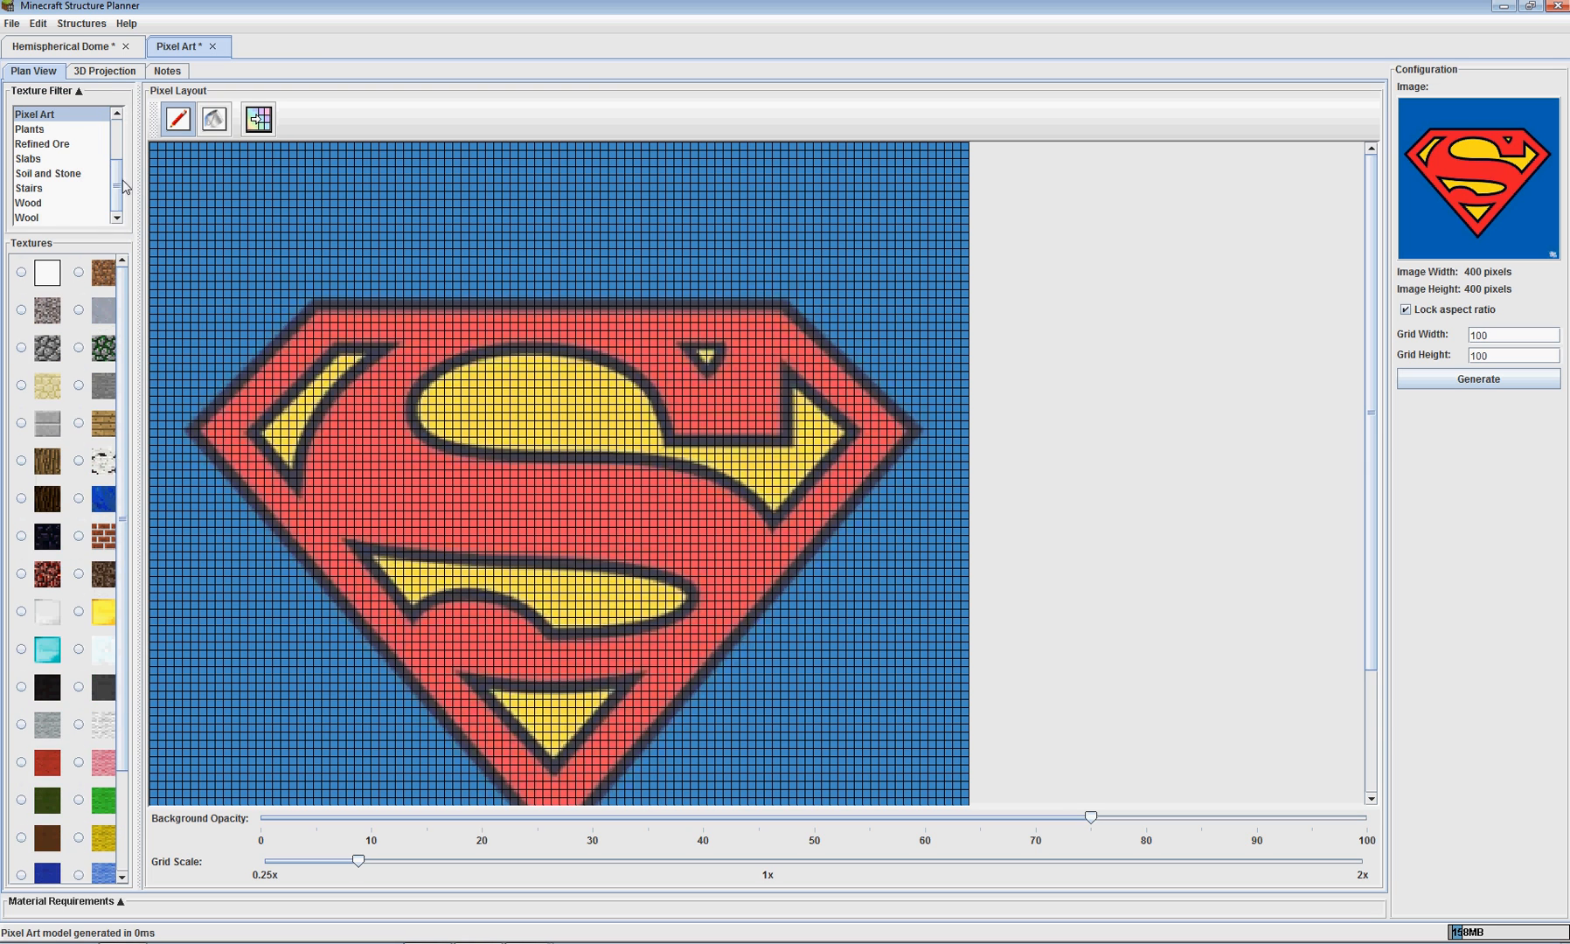
left_click(41, 216)
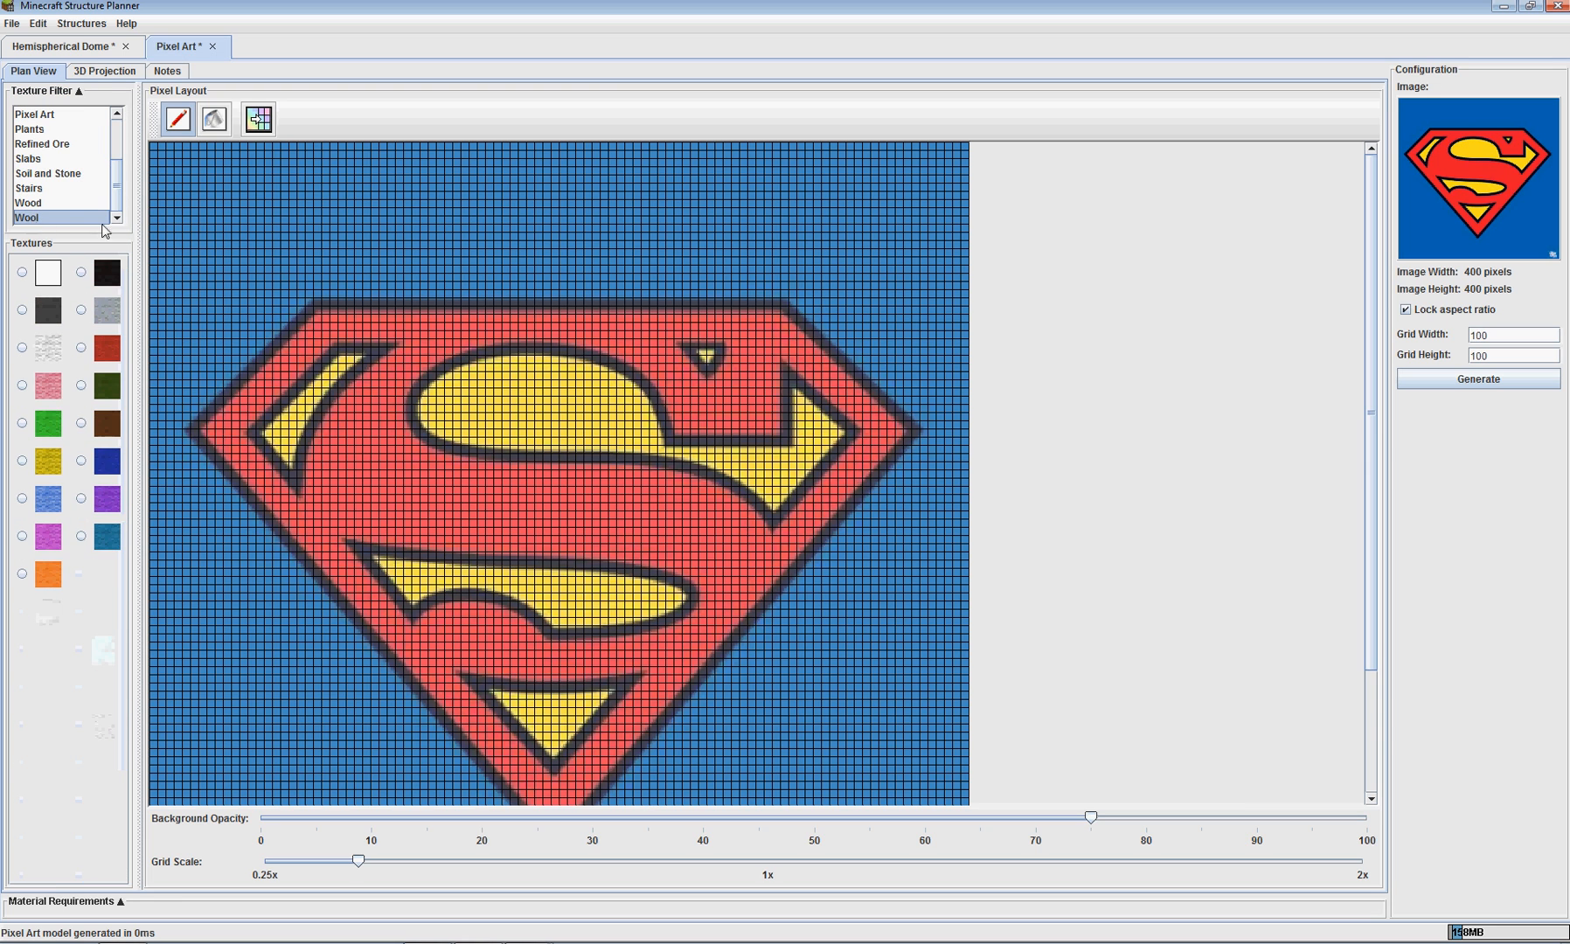
left_click(79, 92)
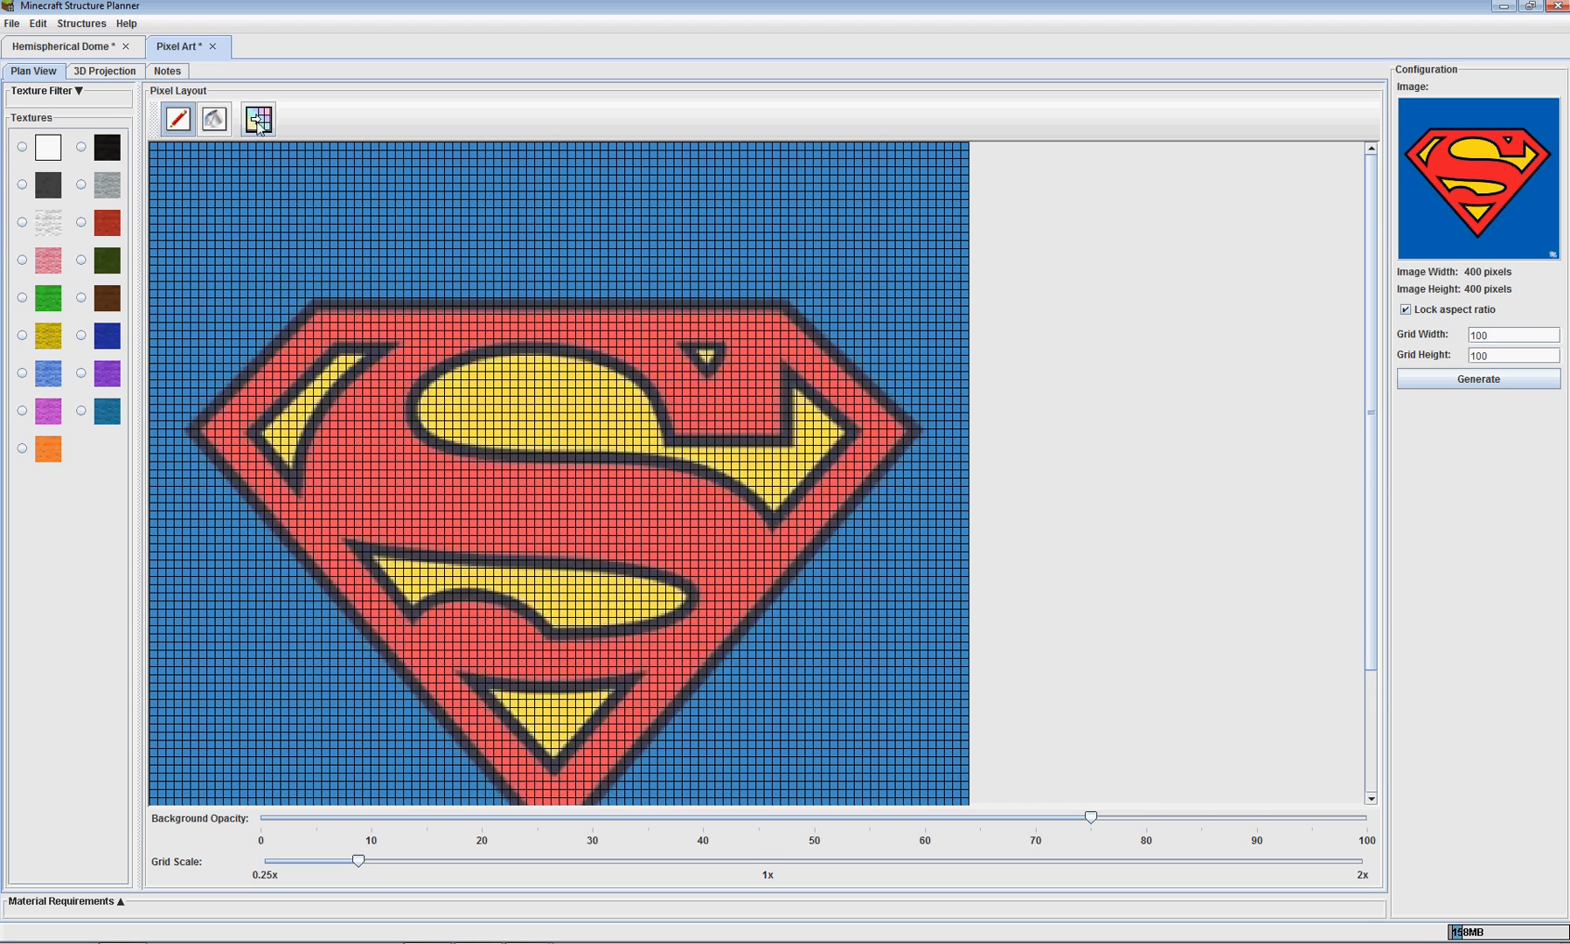
left_click(258, 119)
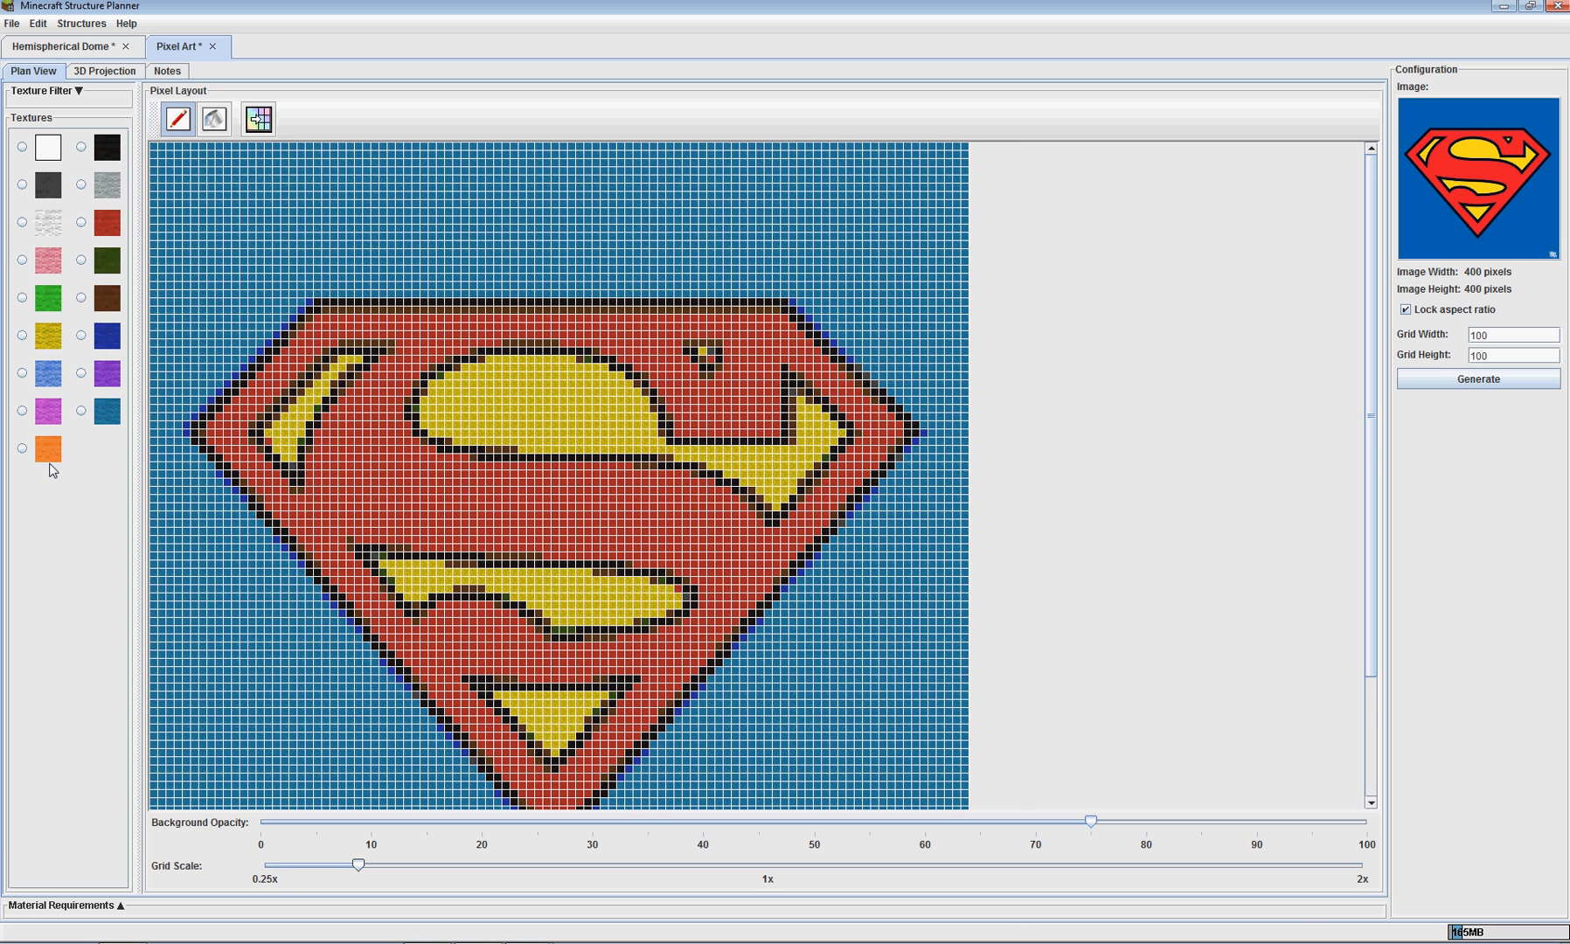
Flood-fill the blue wool background around the logo with the blank white texture
left_click(214, 121)
left_click(61, 155)
left_click(333, 186)
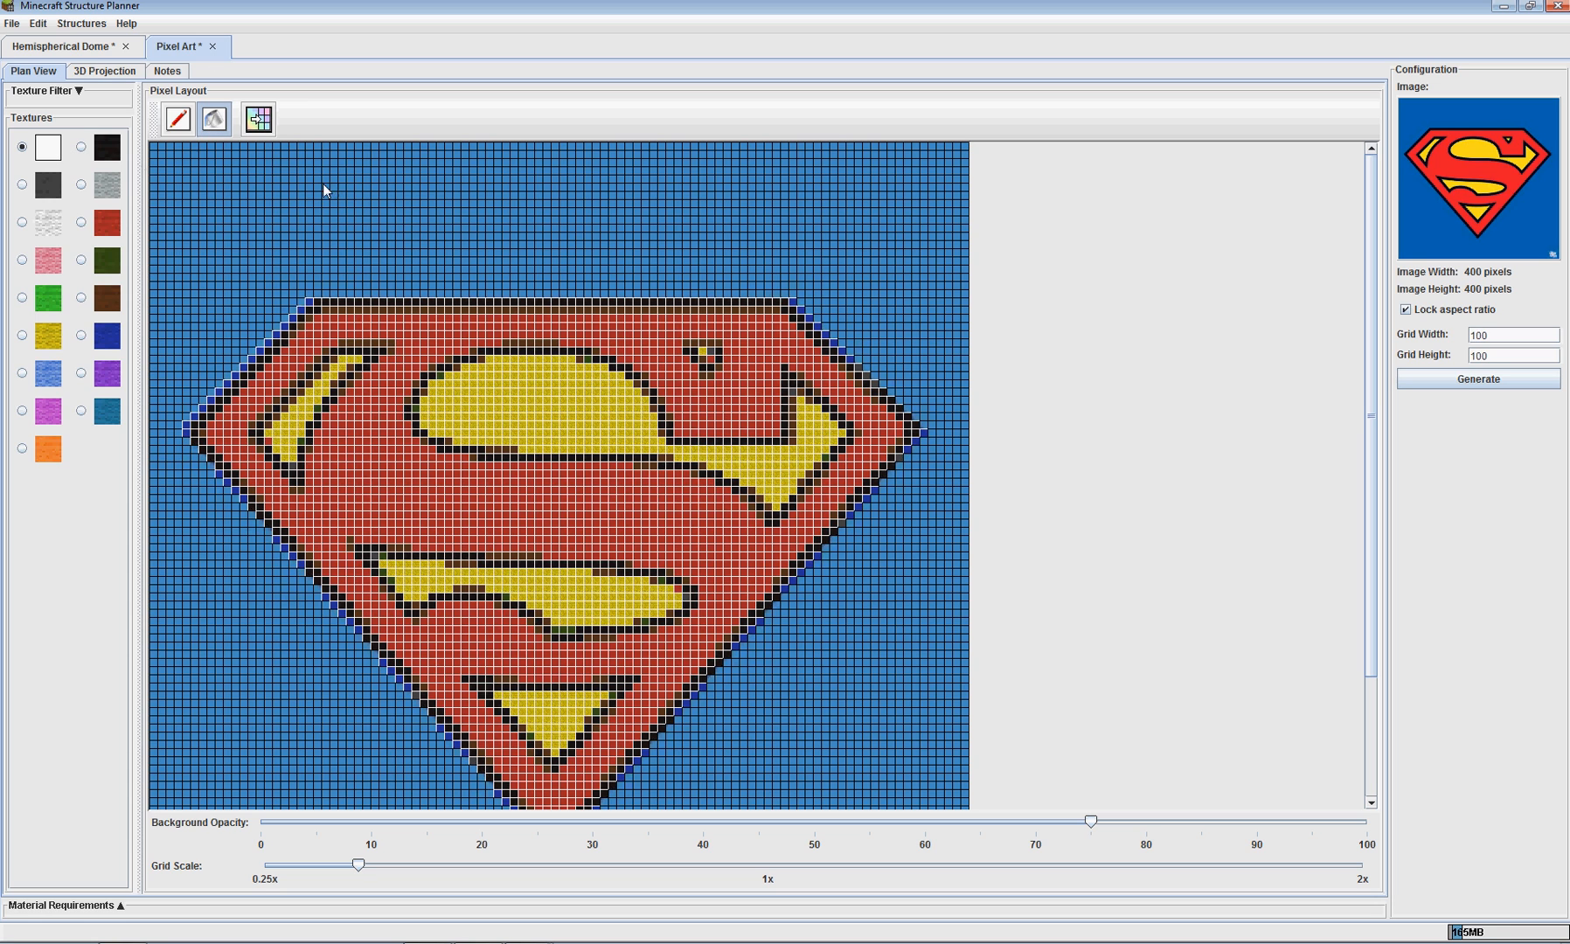
Examine the Superman logo pixel art in the 3D projection
left_click(112, 72)
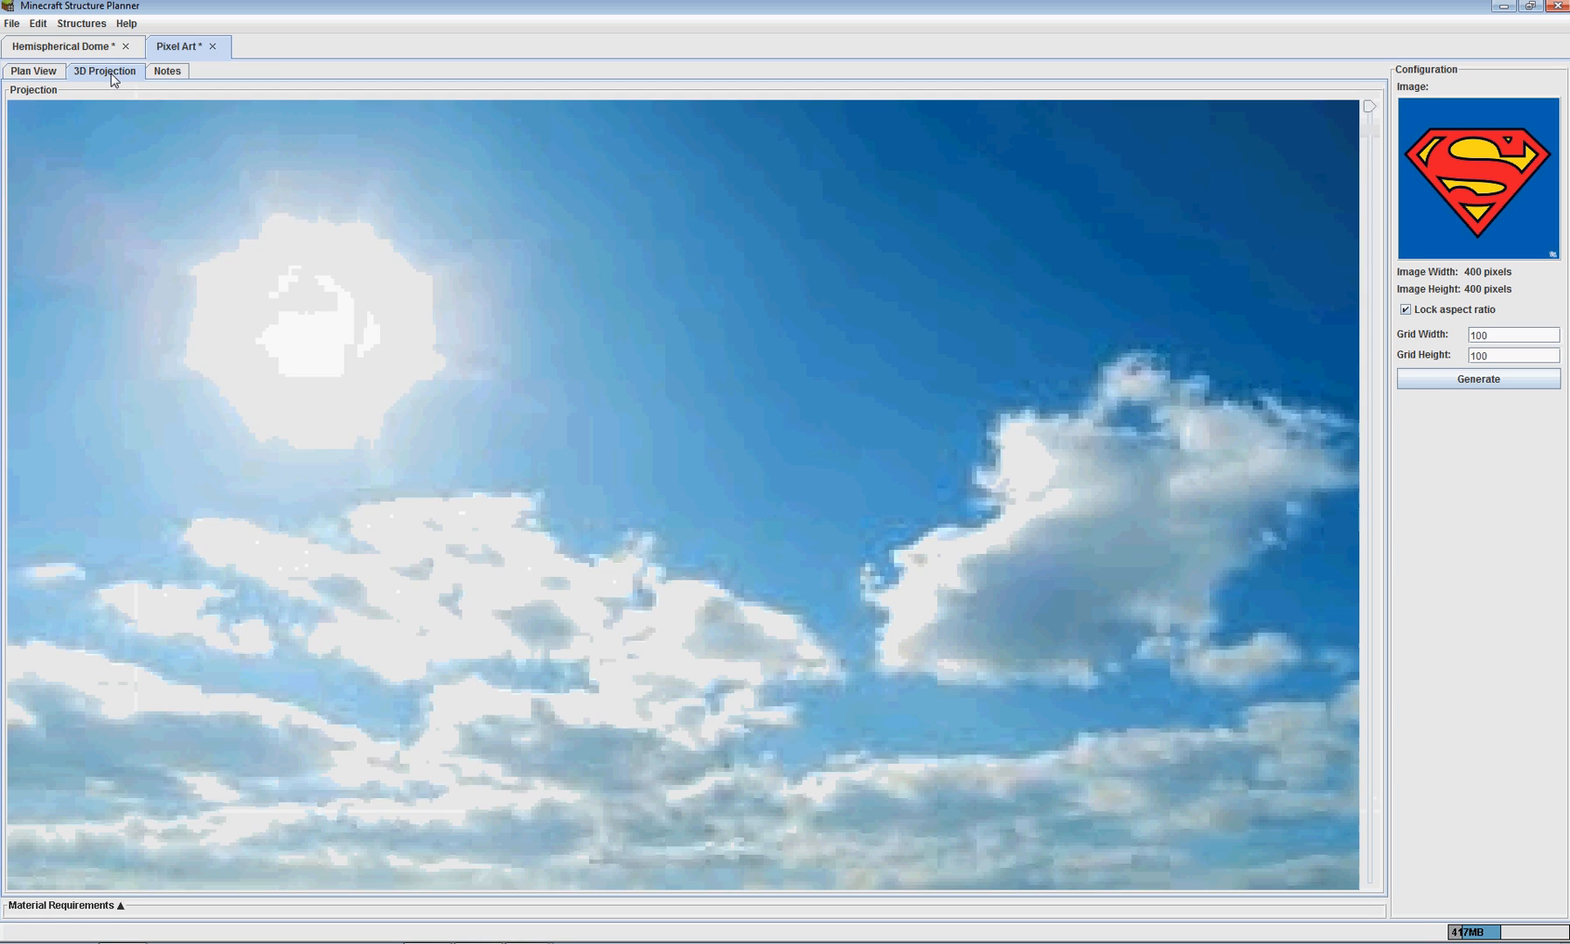
scroll(664, 514, "down", 10)
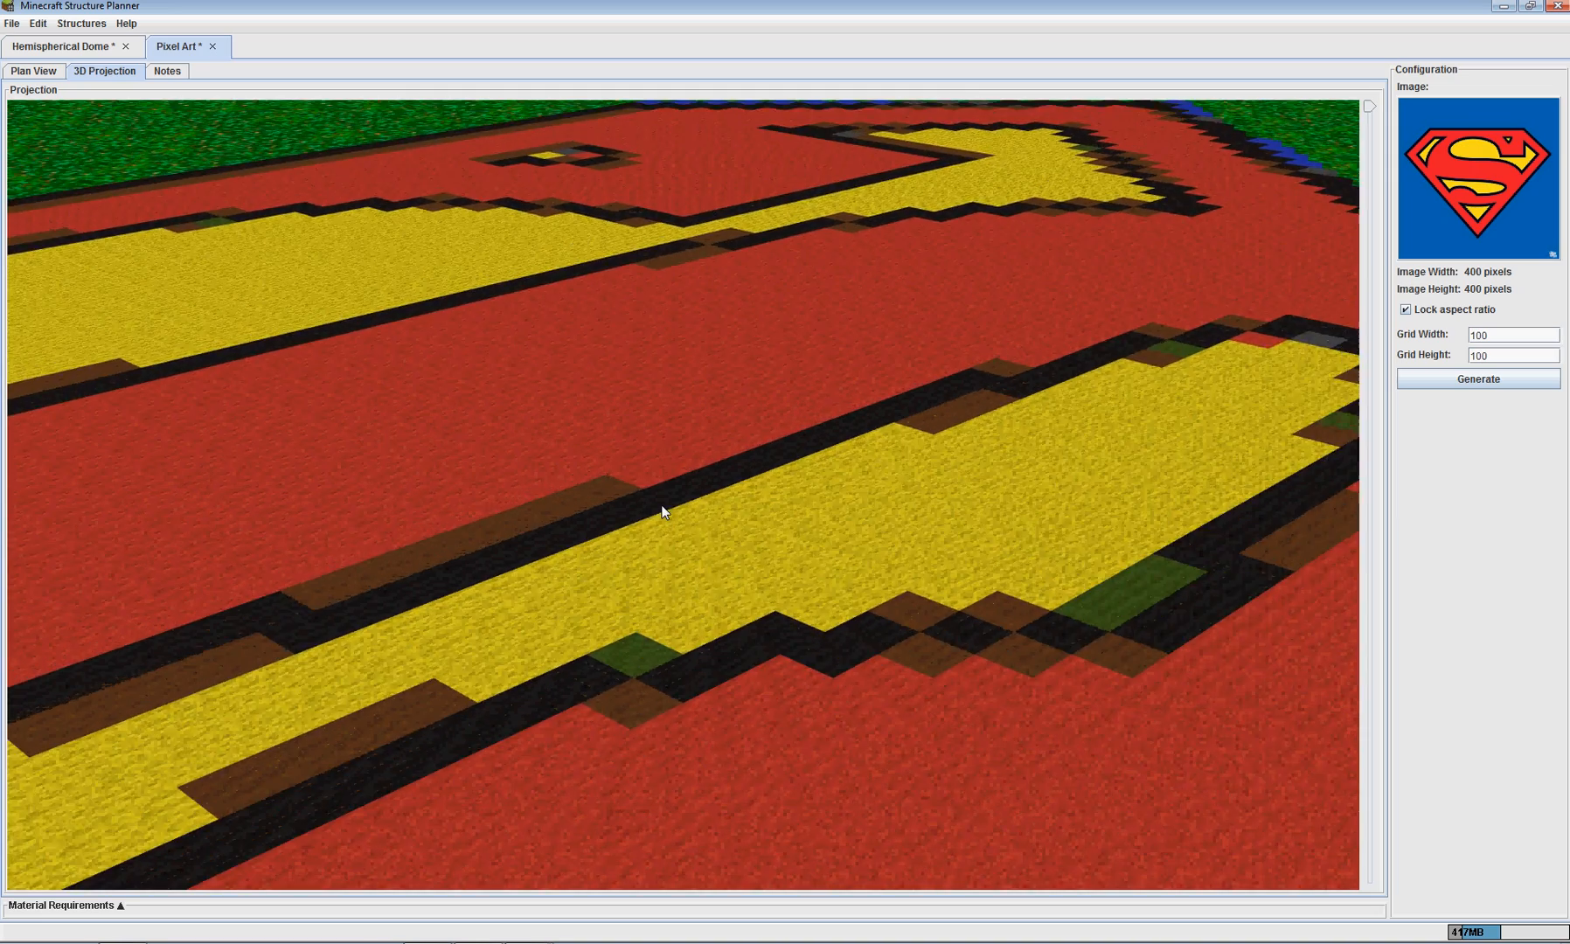
scroll(661, 510, "down", 10)
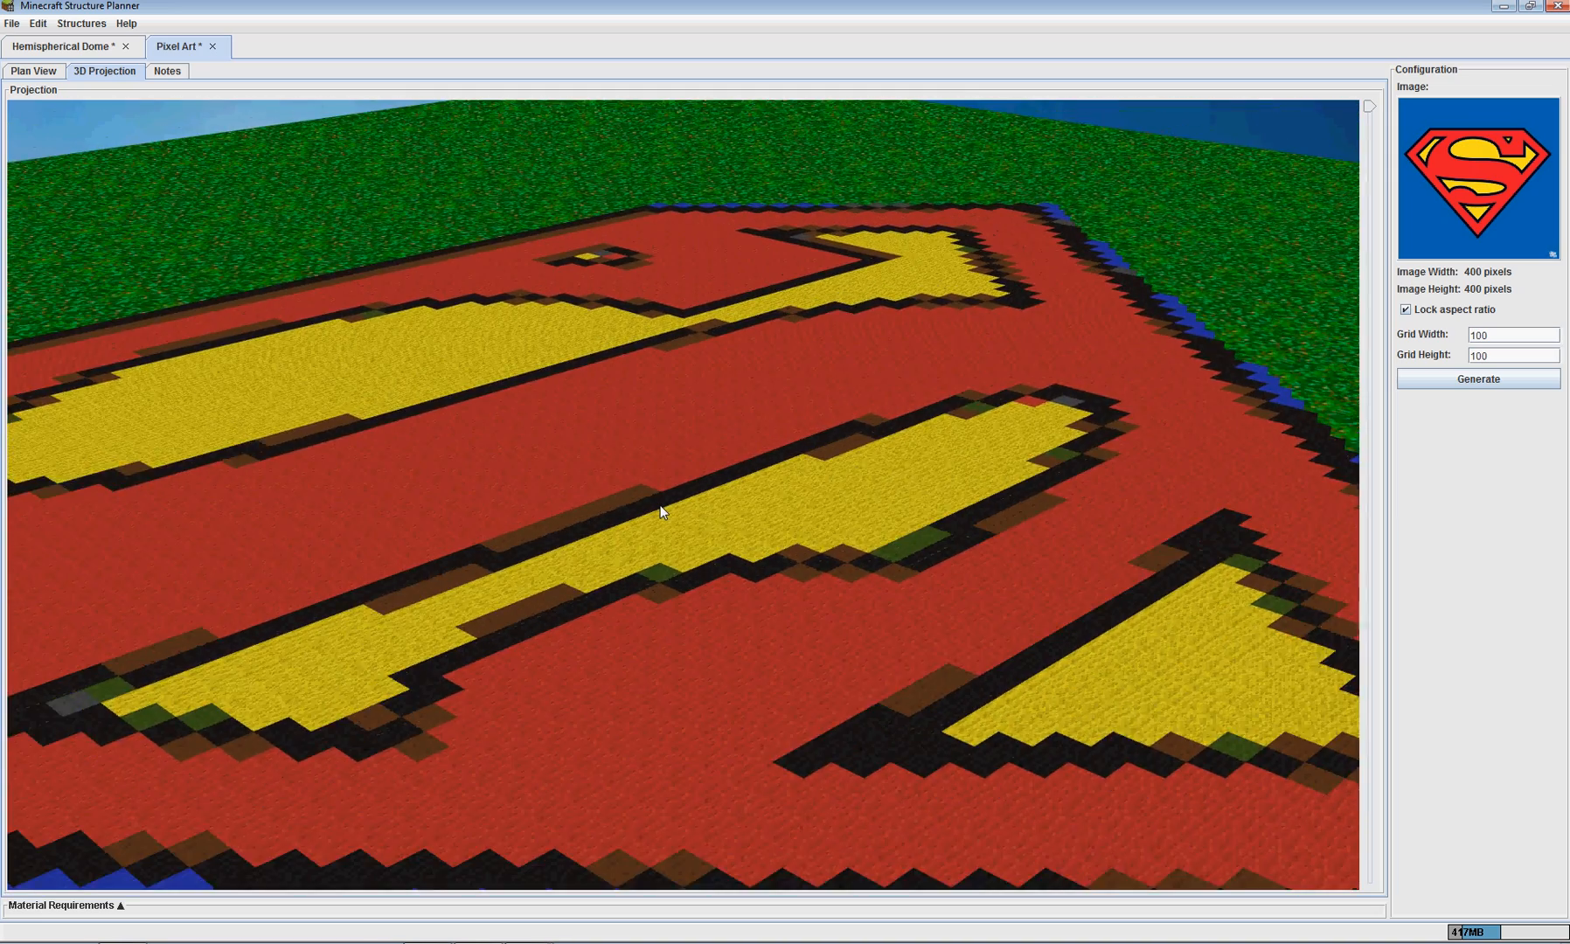
Return to the pixel art's plan view and filter the available textures to the Pixel Art set
scroll(660, 505, "down", 5)
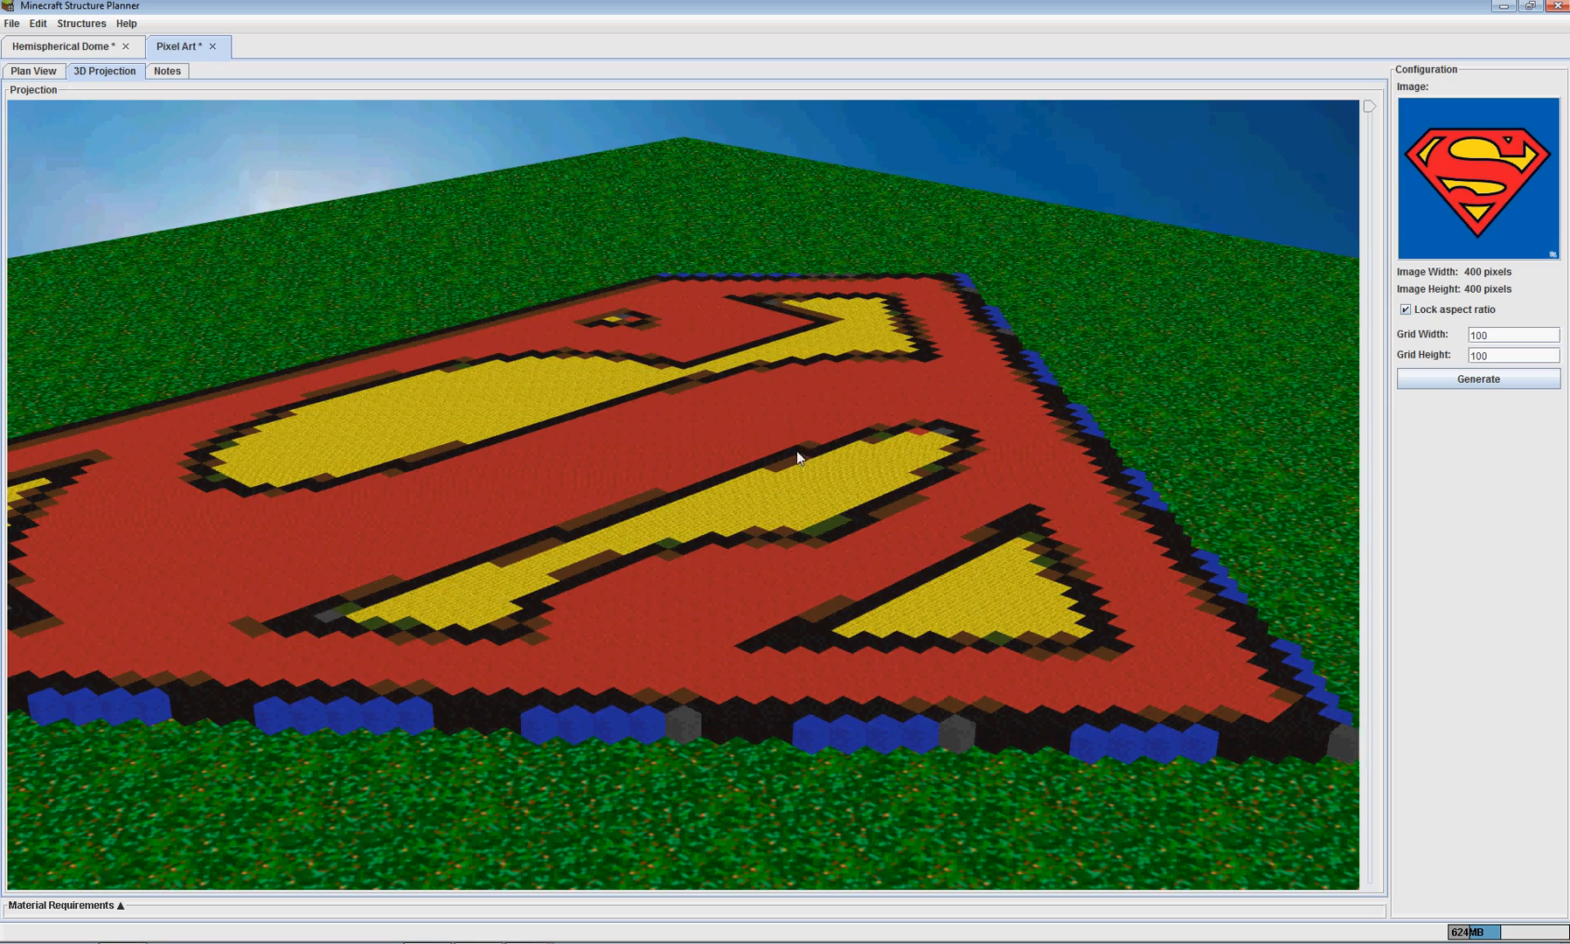
left_click_drag(796, 450, 731, 472)
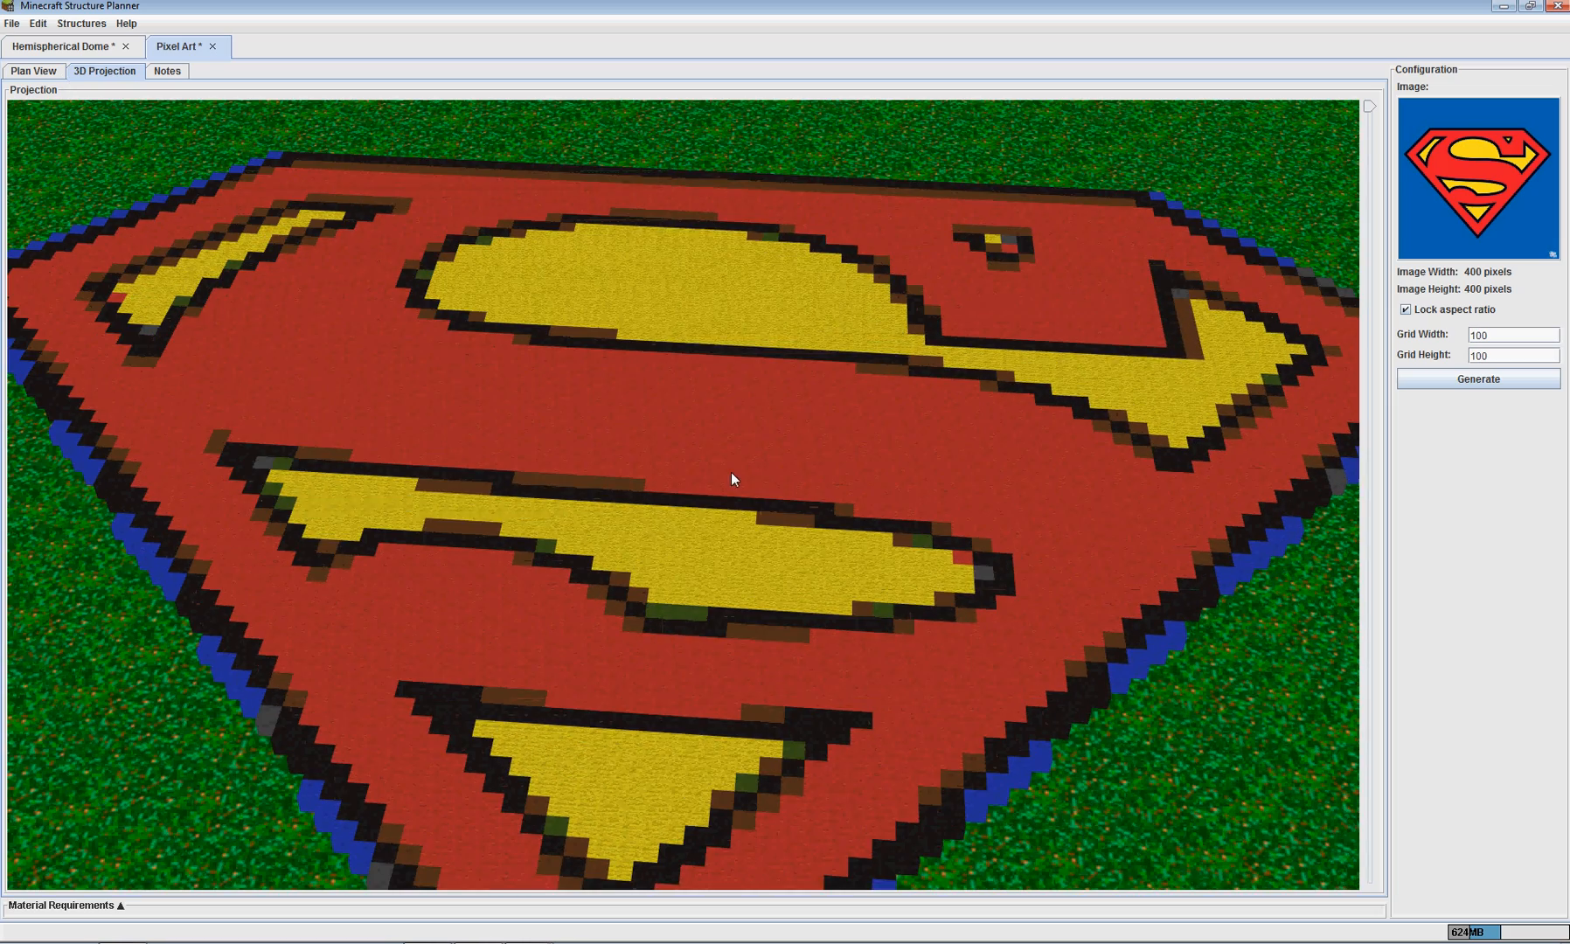
left_click(40, 75)
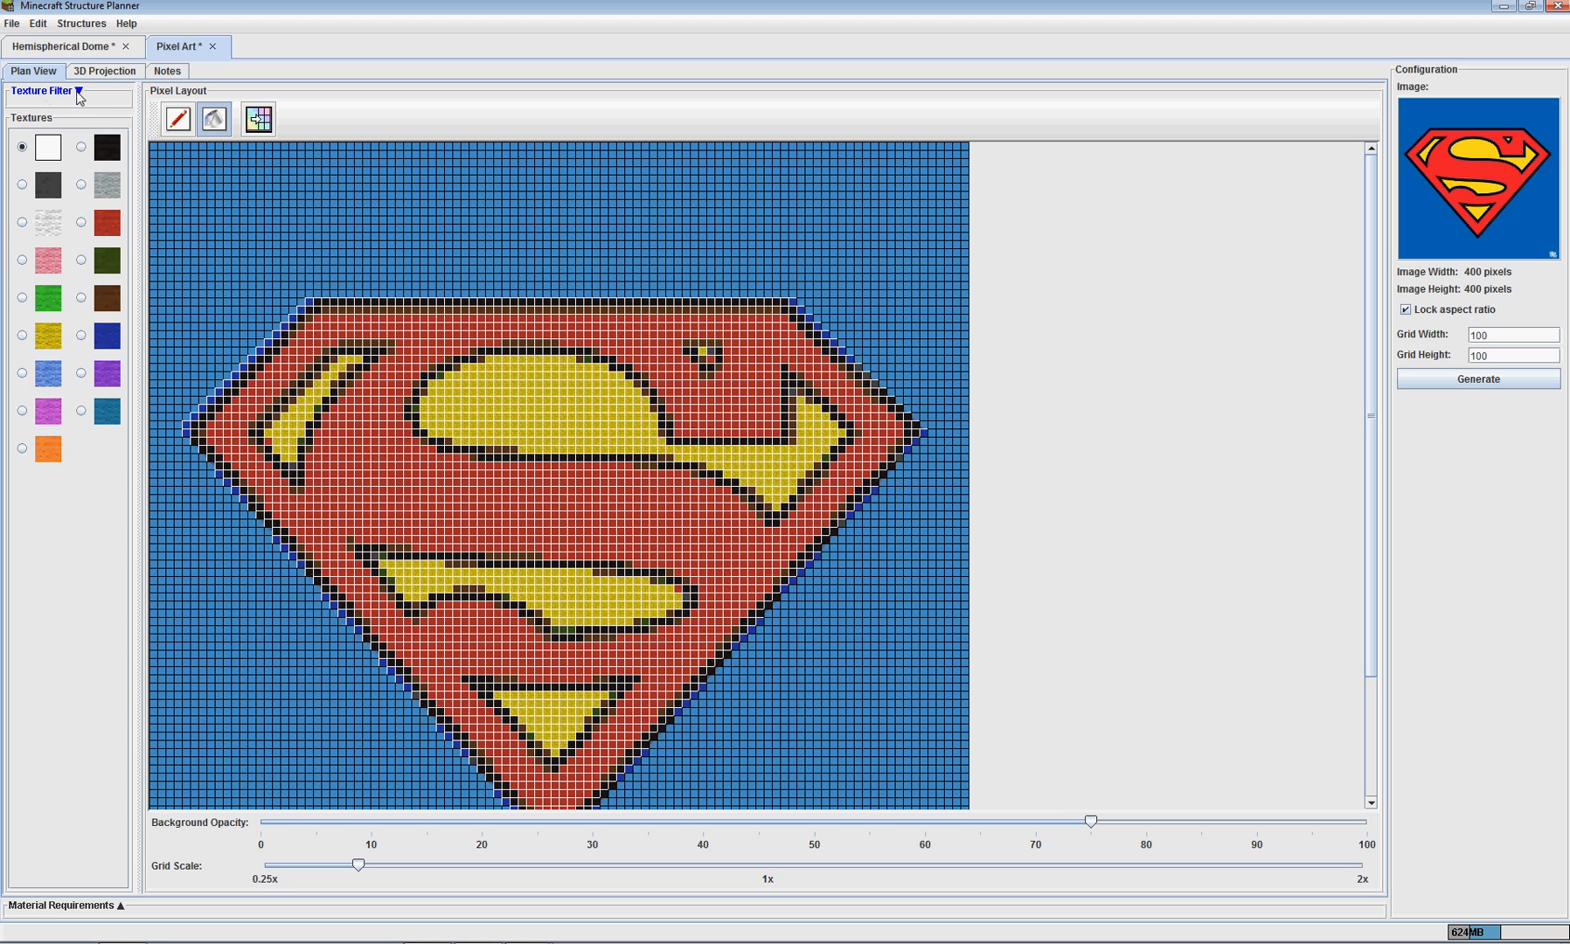
left_click(78, 90)
scroll(117, 179, "up", 3)
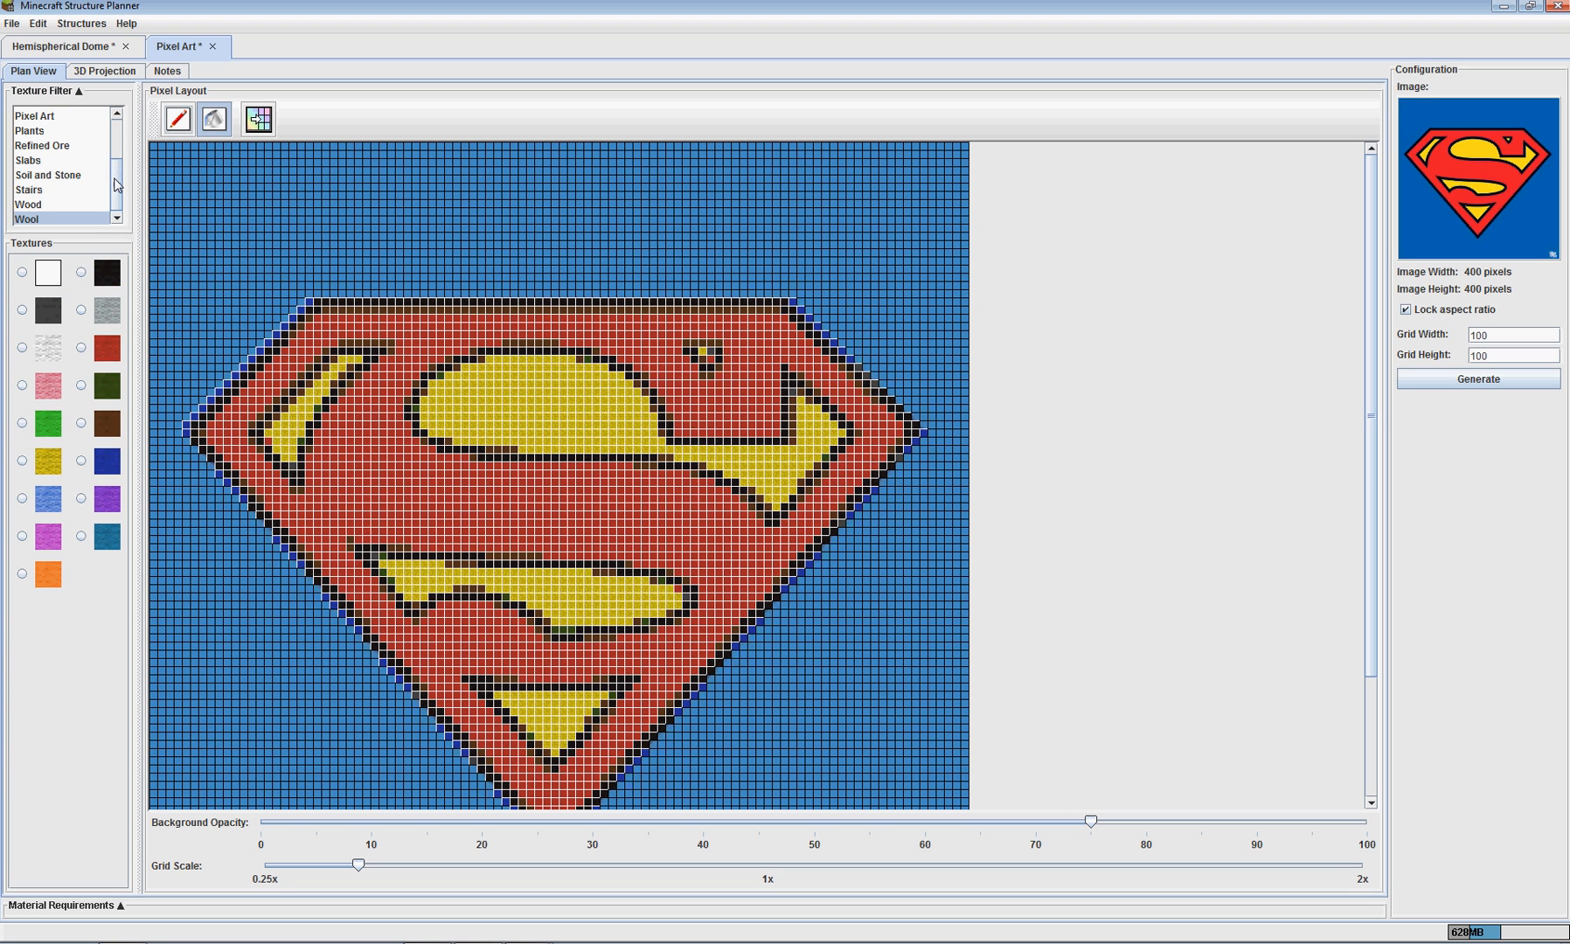
left_click(44, 199)
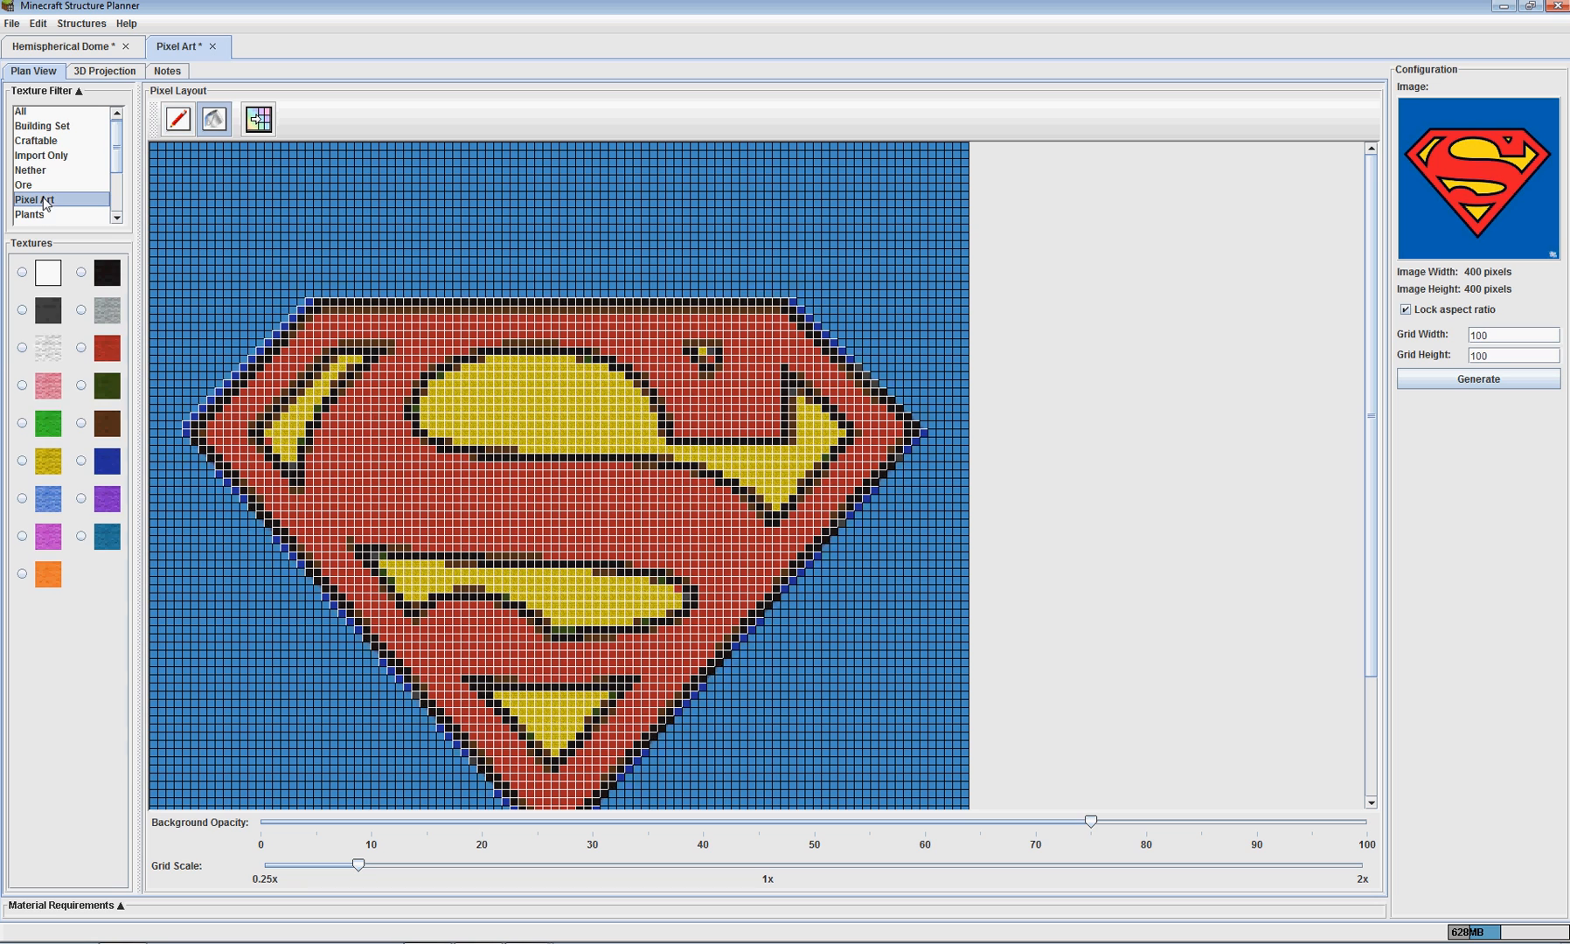
left_click_drag(125, 315, 122, 158)
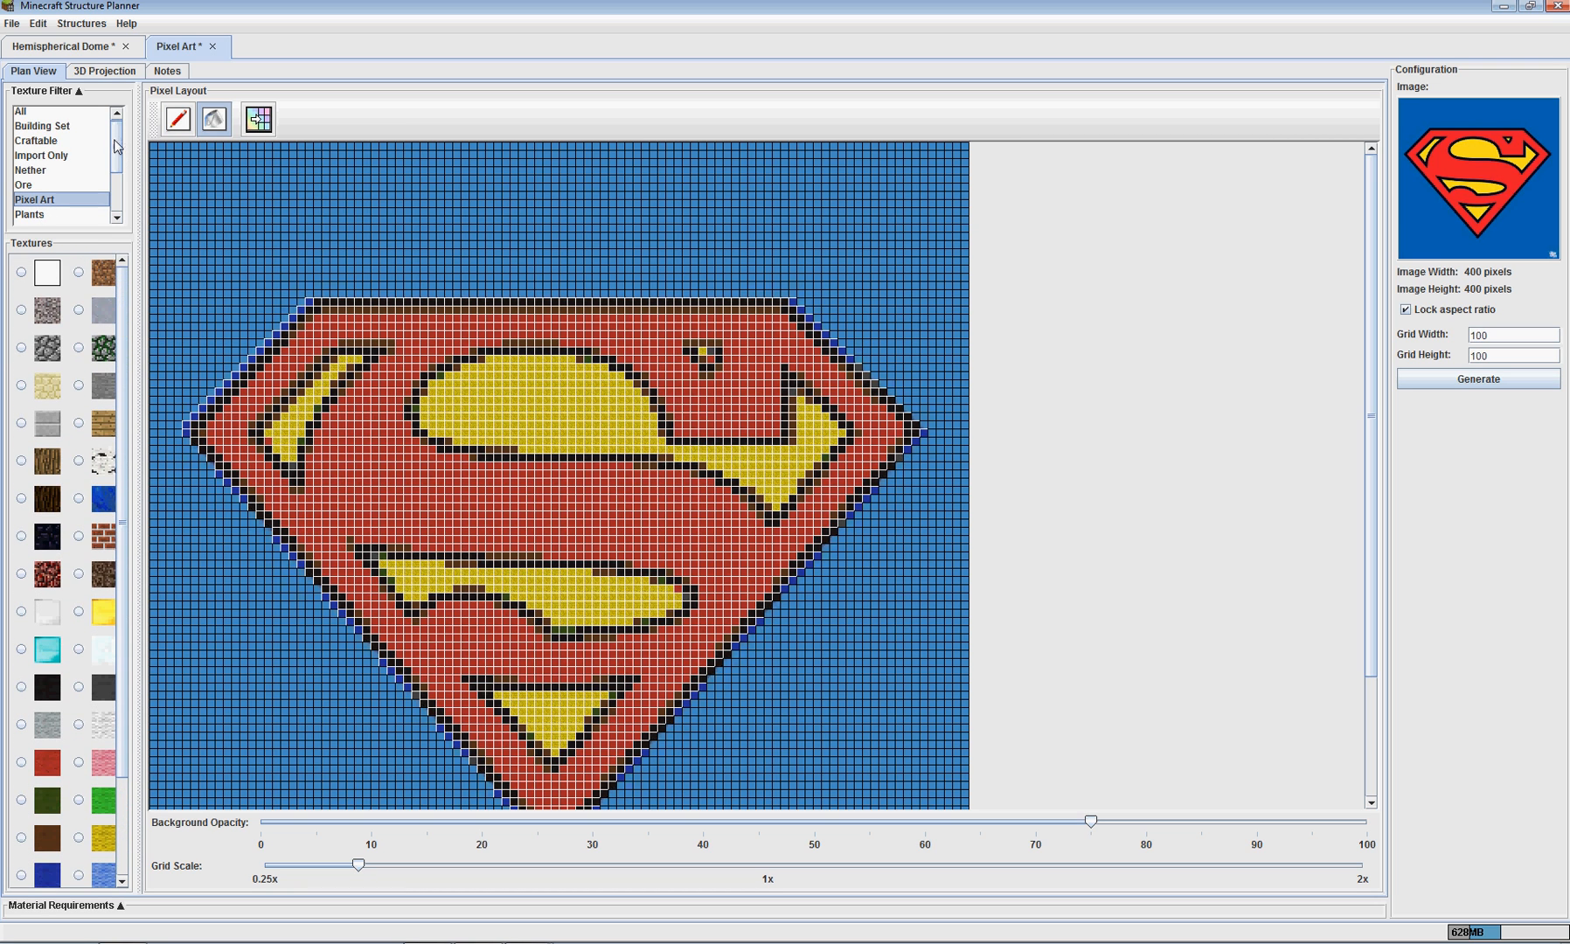
scroll(113, 135, "up", 1)
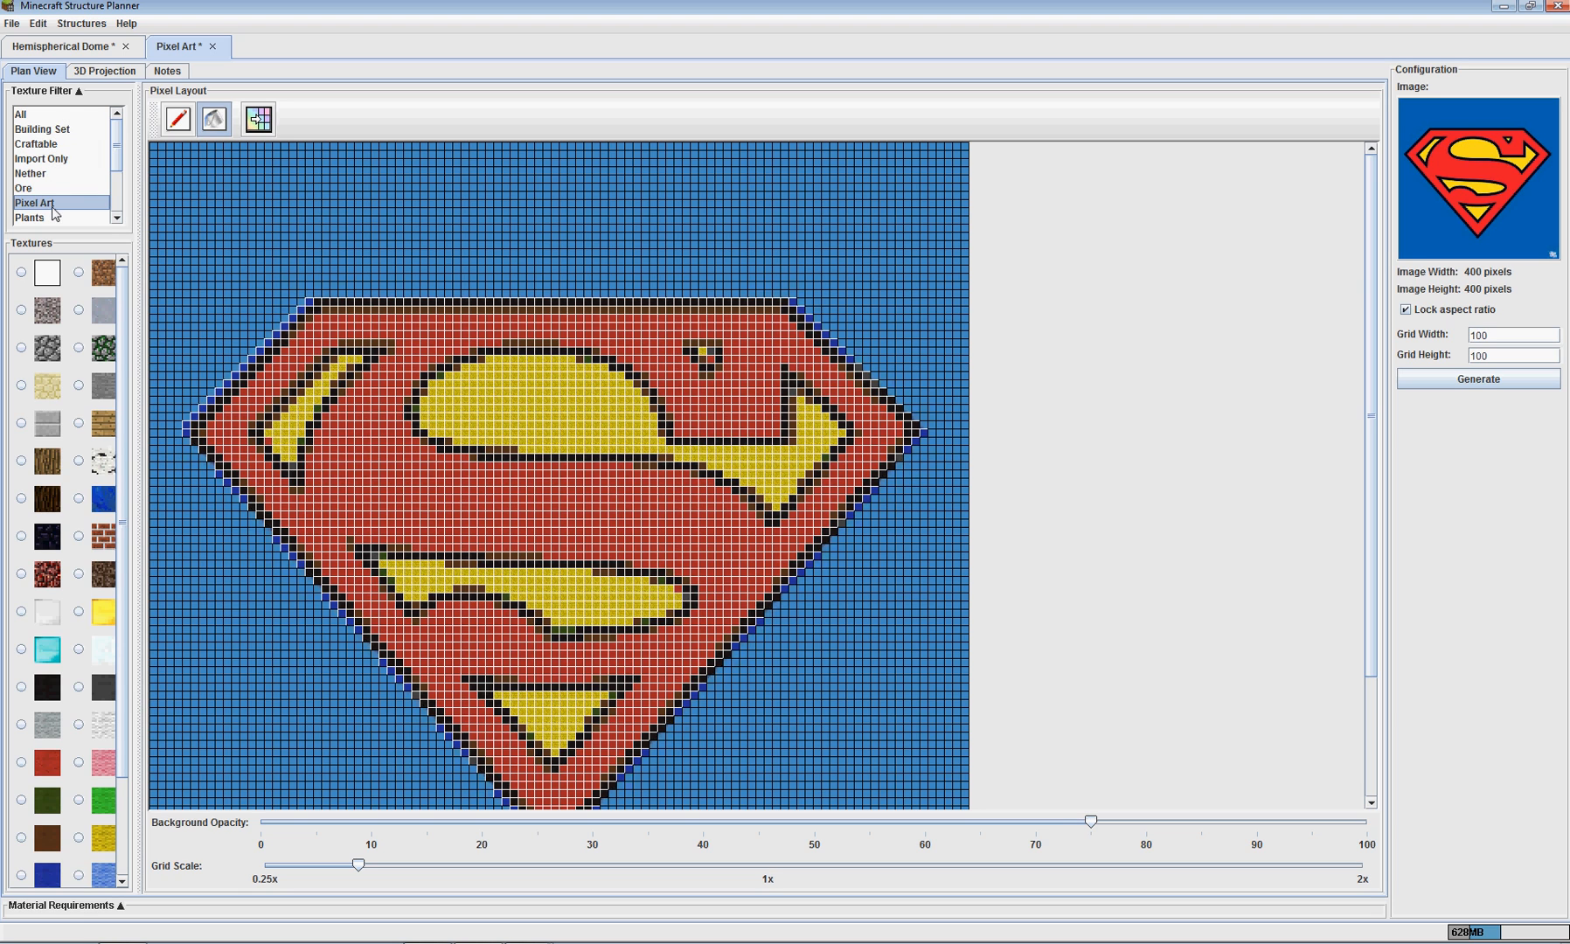
Open the texture set preferences and review the textures contained in the Wool set
left_click(12, 26)
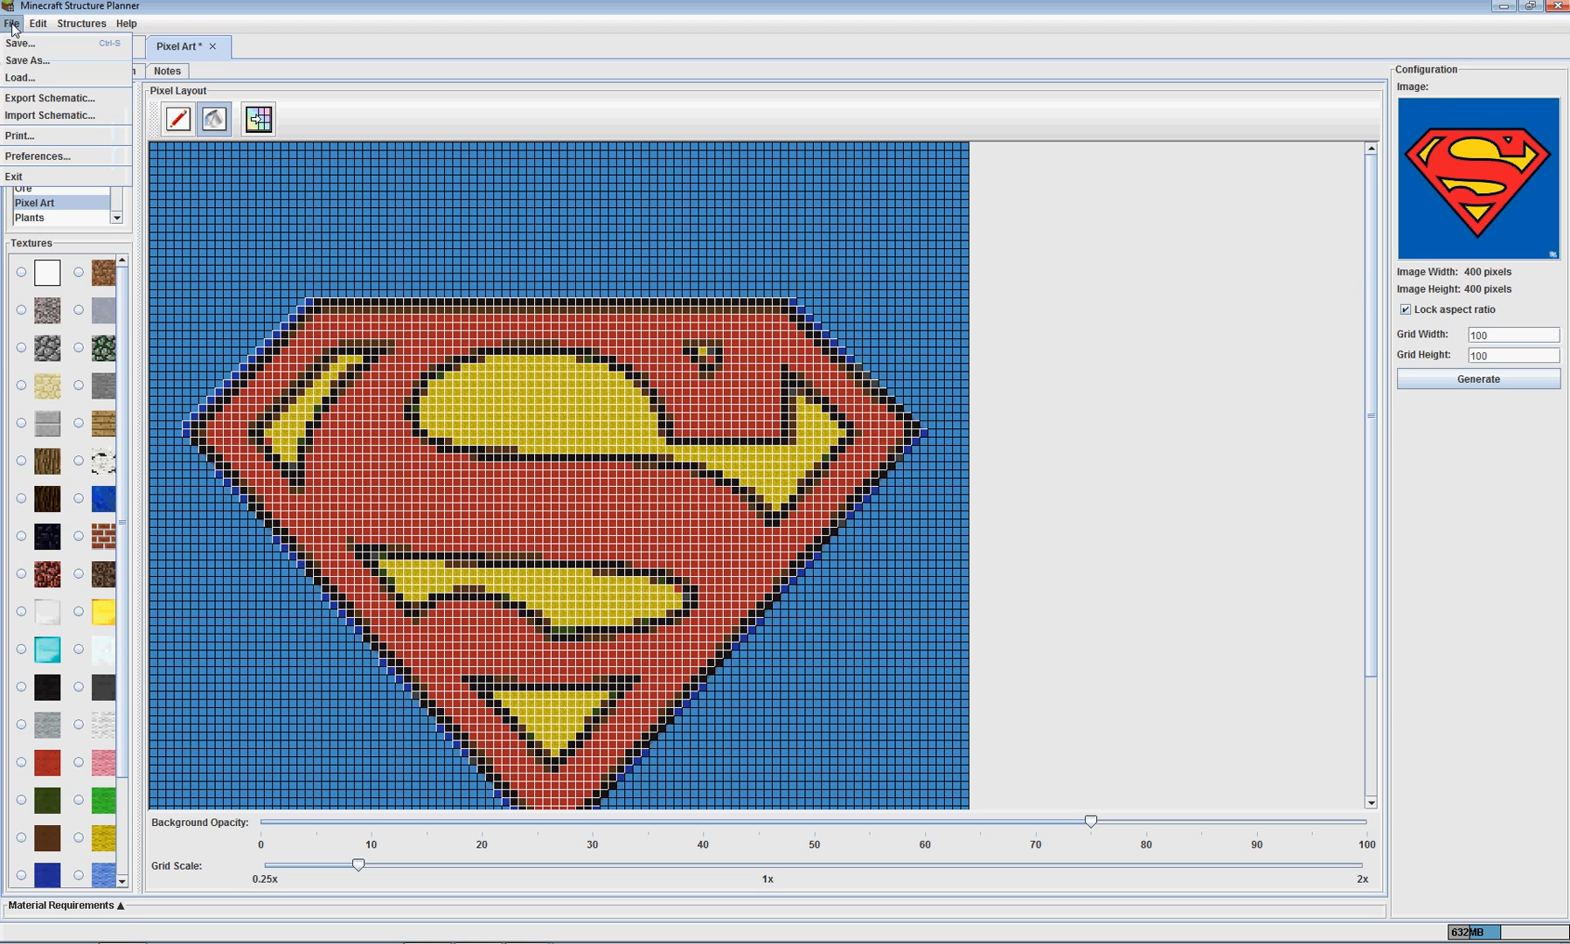
left_click(66, 159)
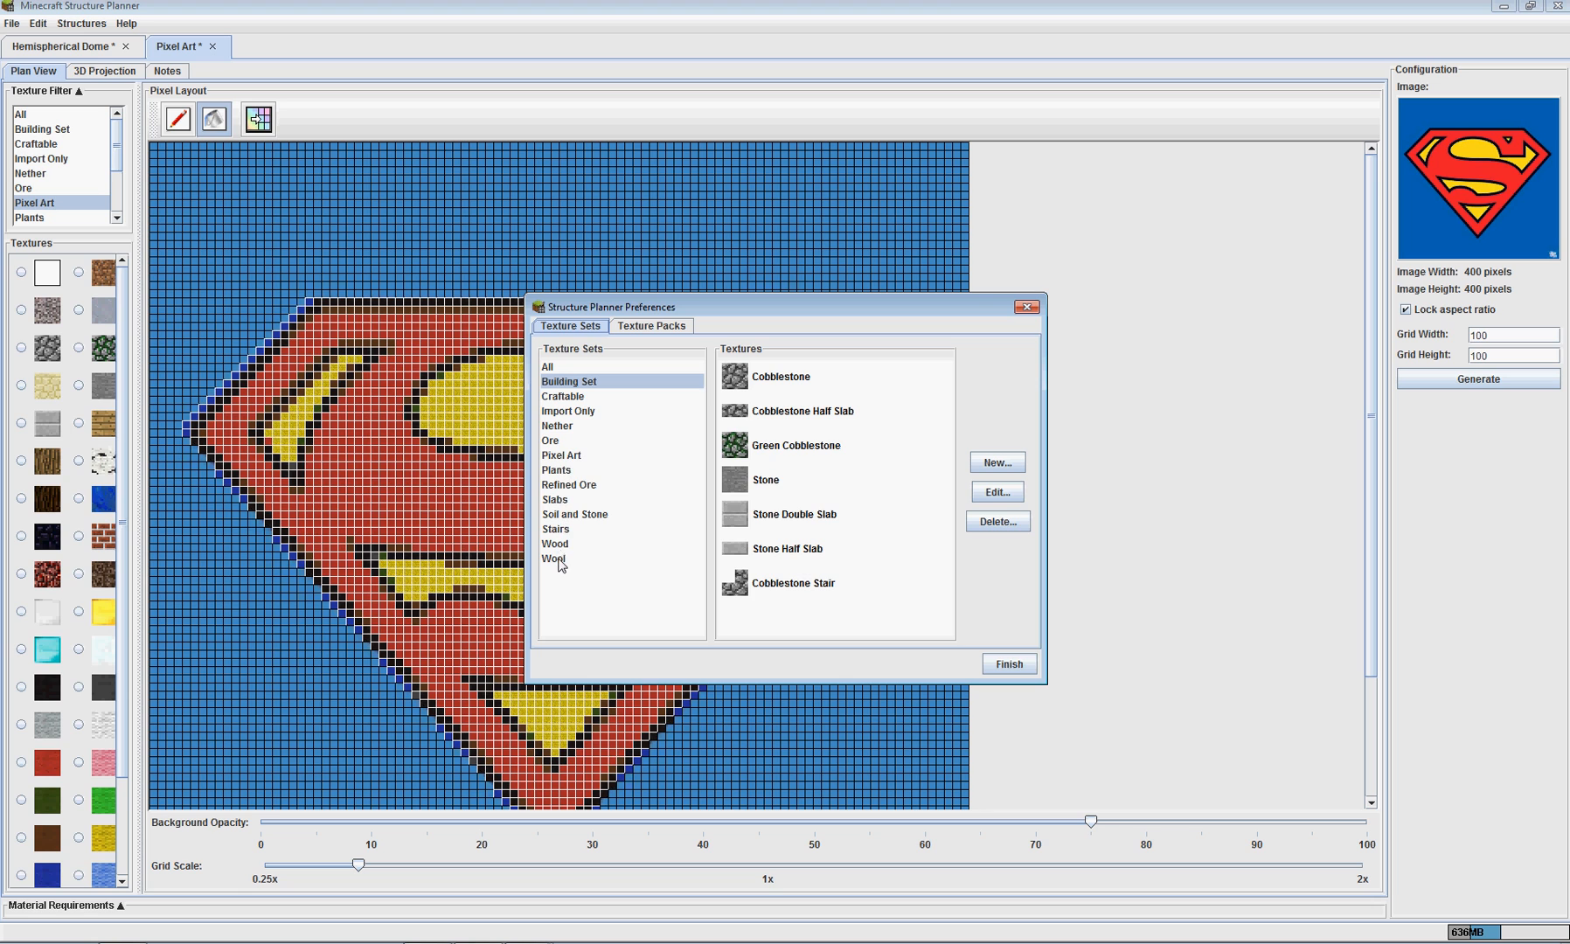
left_click(560, 560)
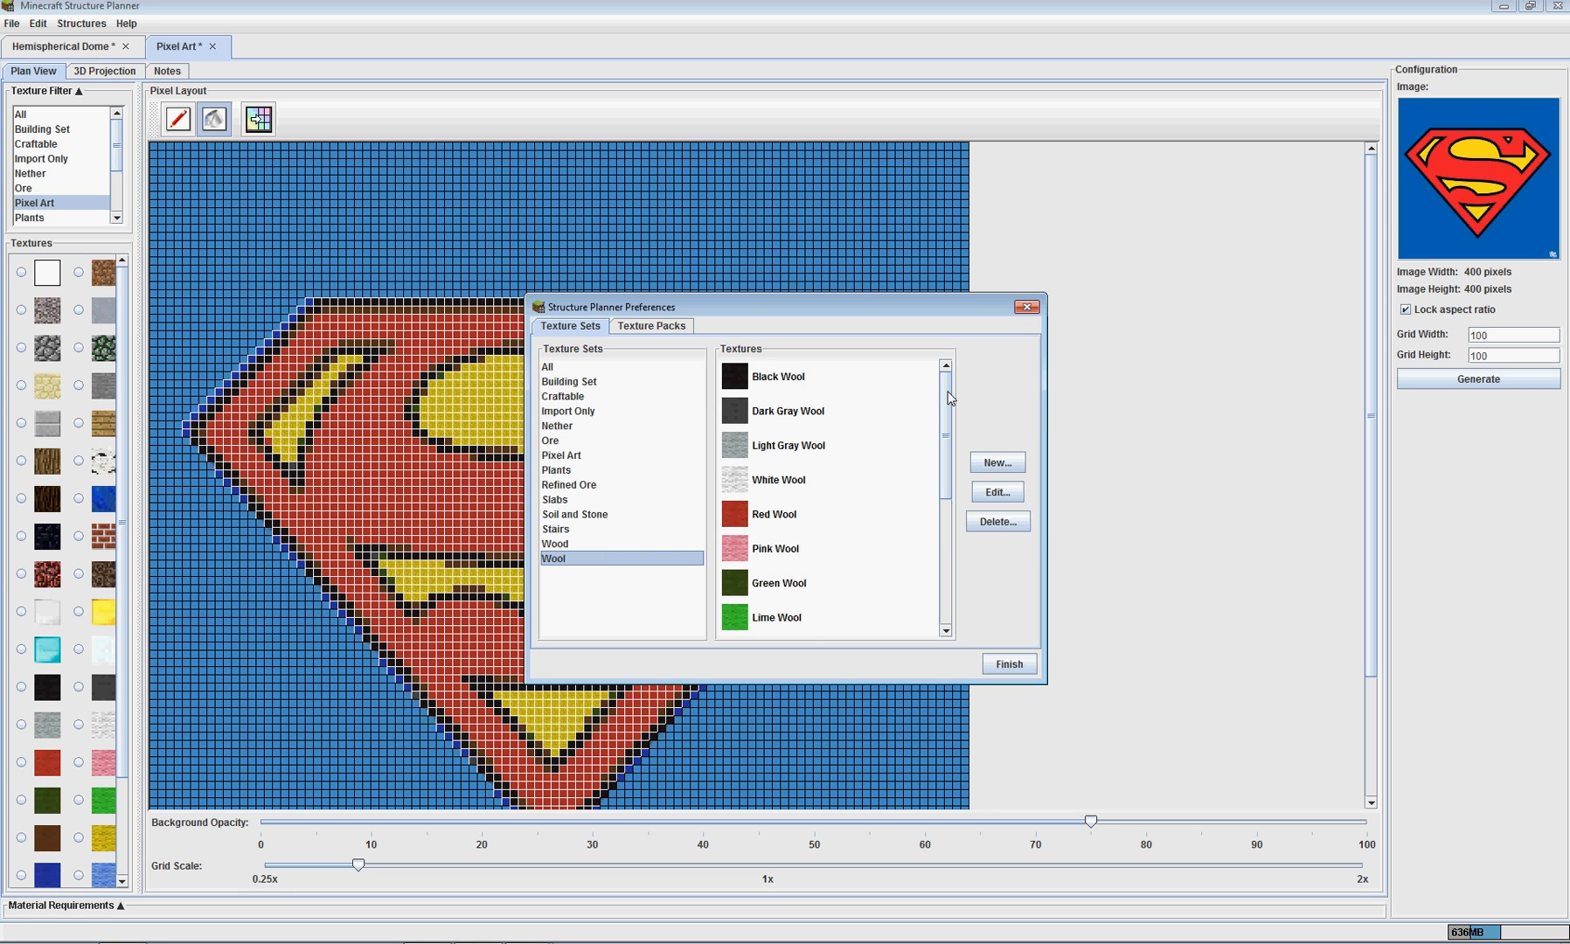
left_click_drag(945, 399, 928, 527)
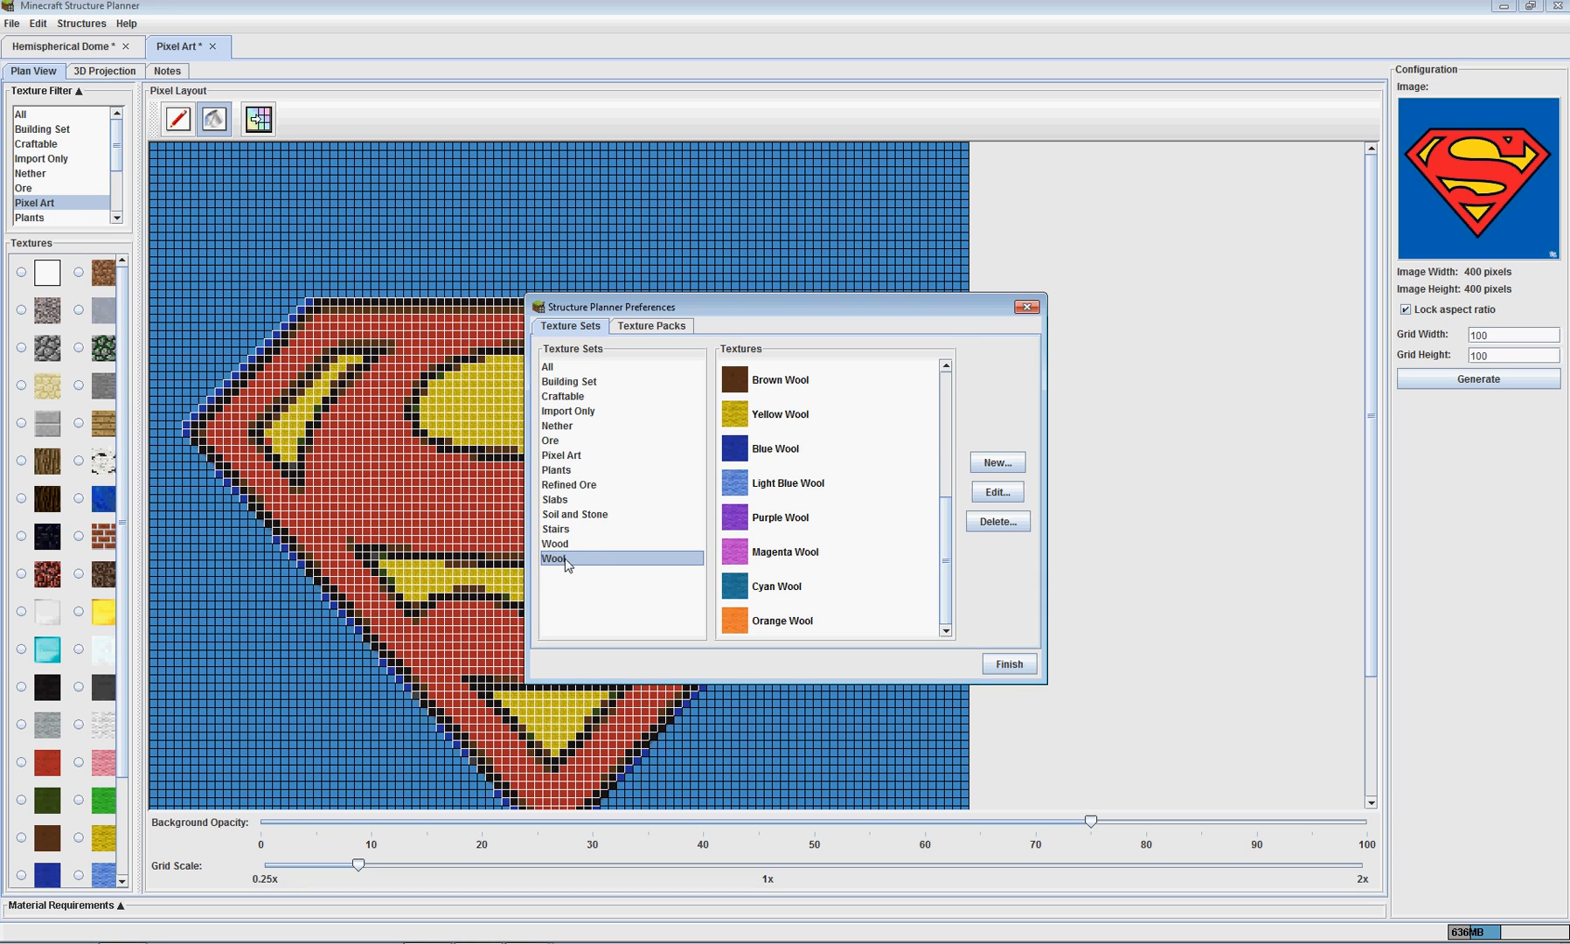
Create a texture set named Cobblestone containing Cobblestone, Cobblestone Half Slab, Green Cobblestone and Cobblestone Stair
left_click(994, 494)
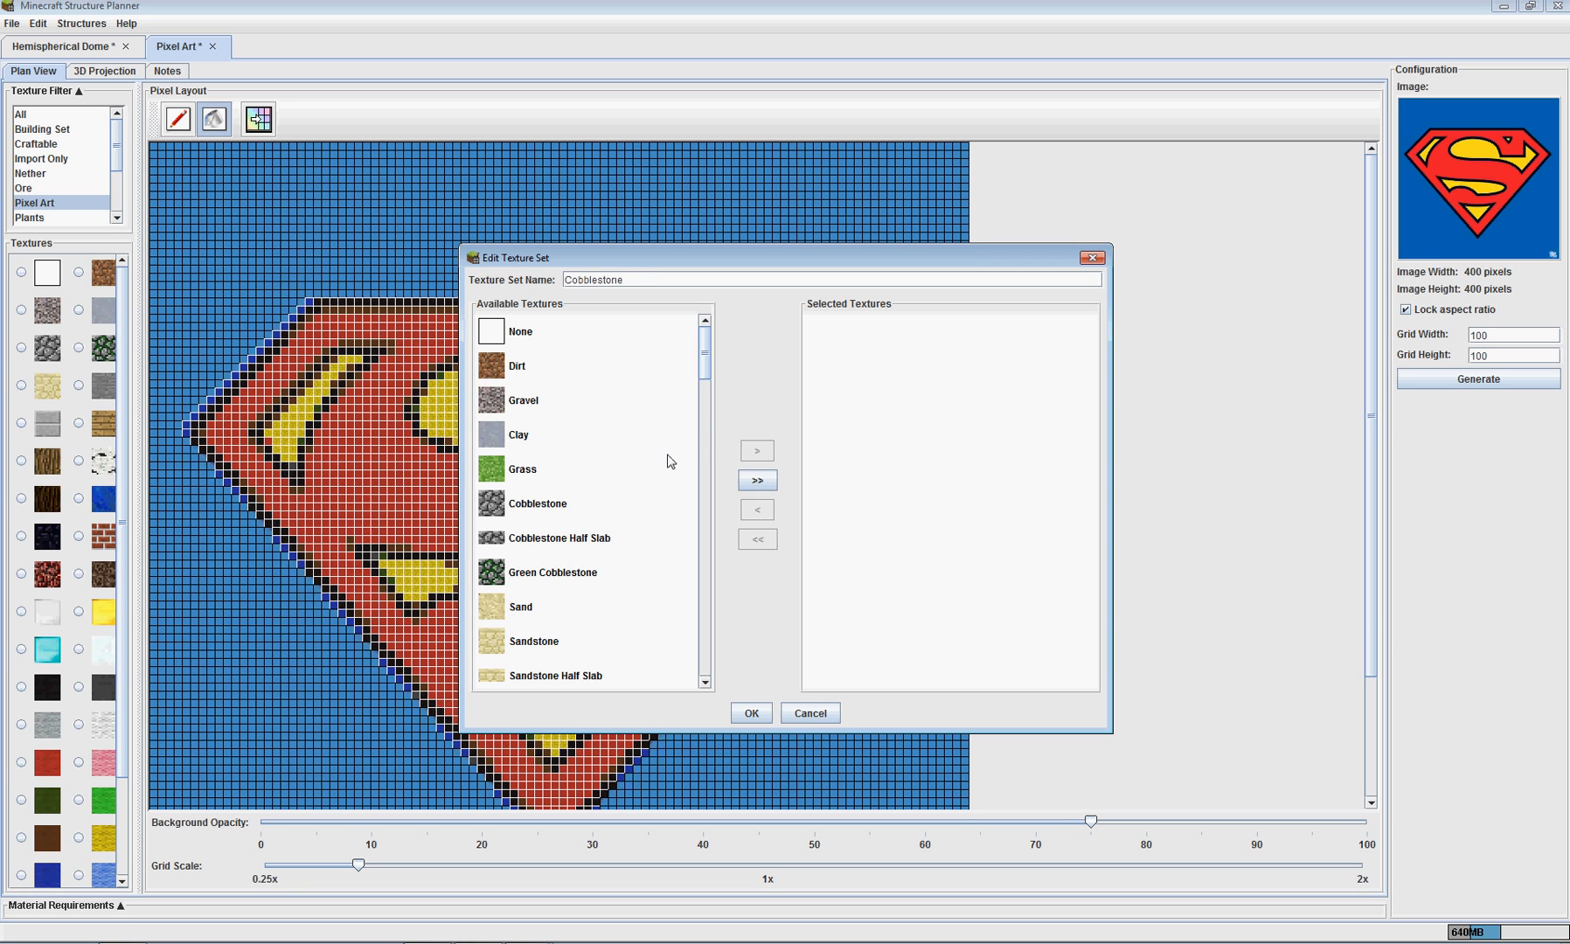
left_click(513, 508)
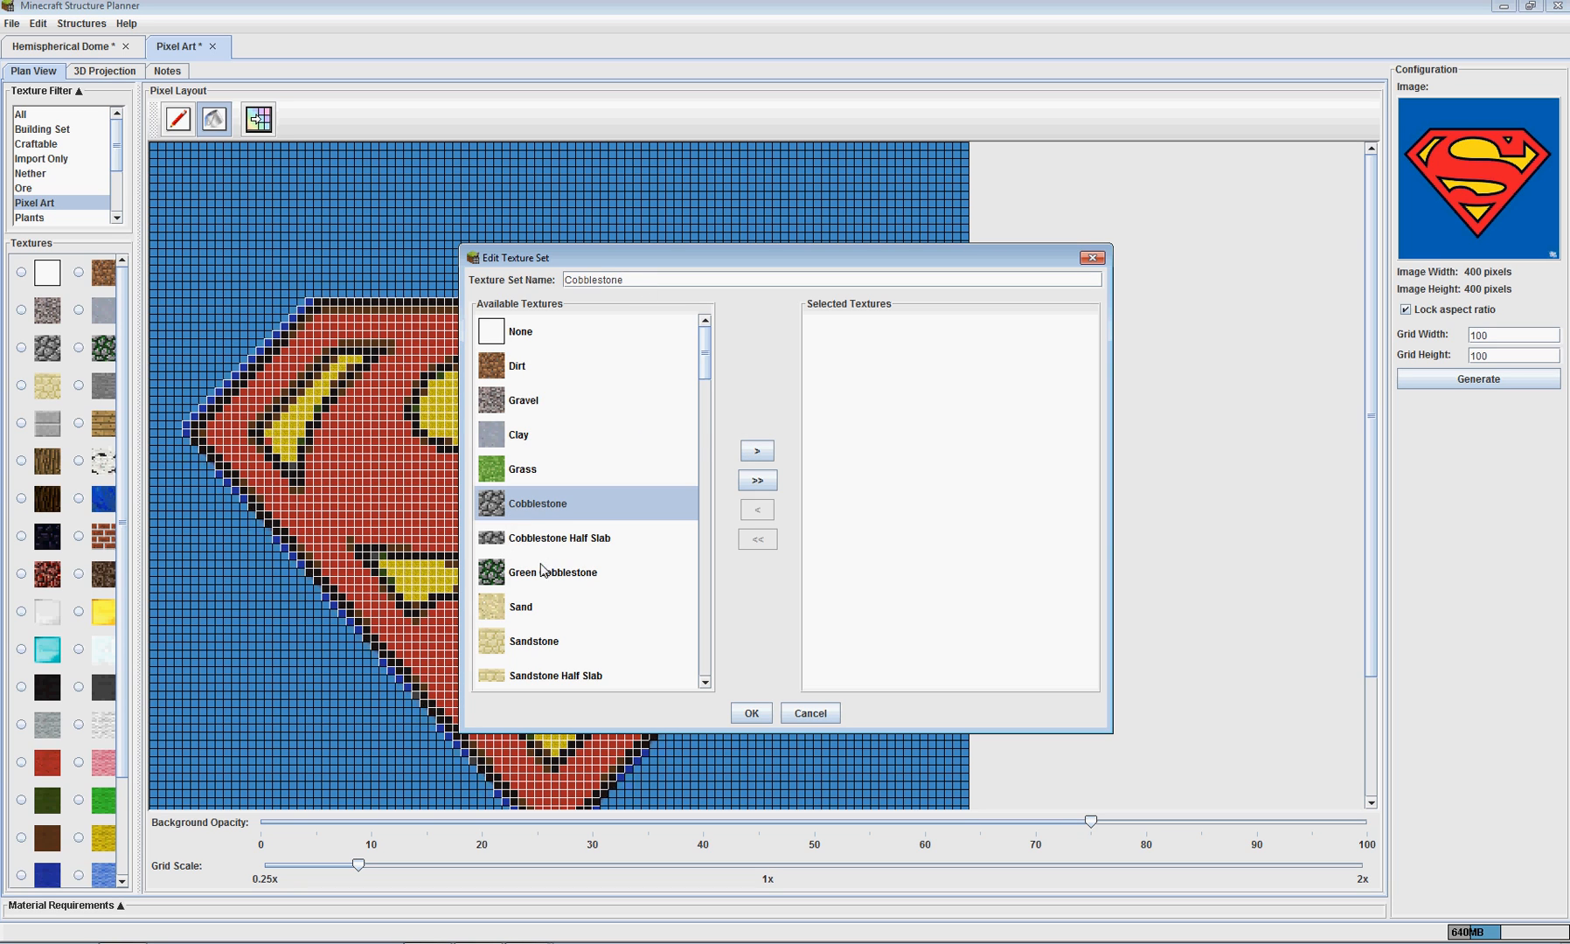
left_click(540, 579, "shift")
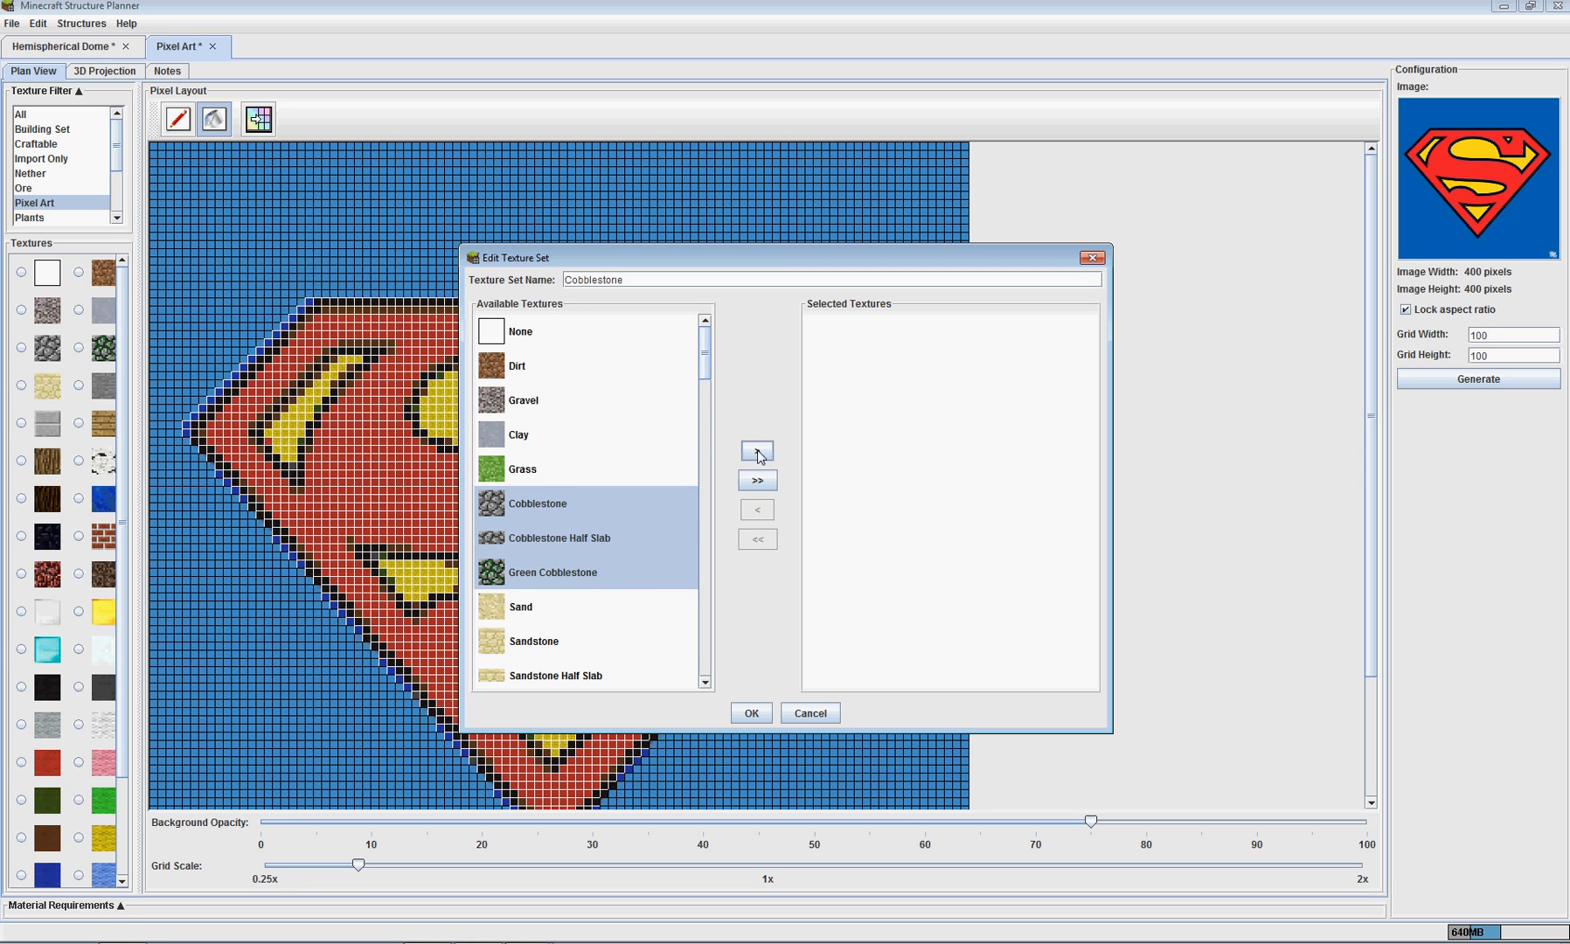
left_click(758, 451)
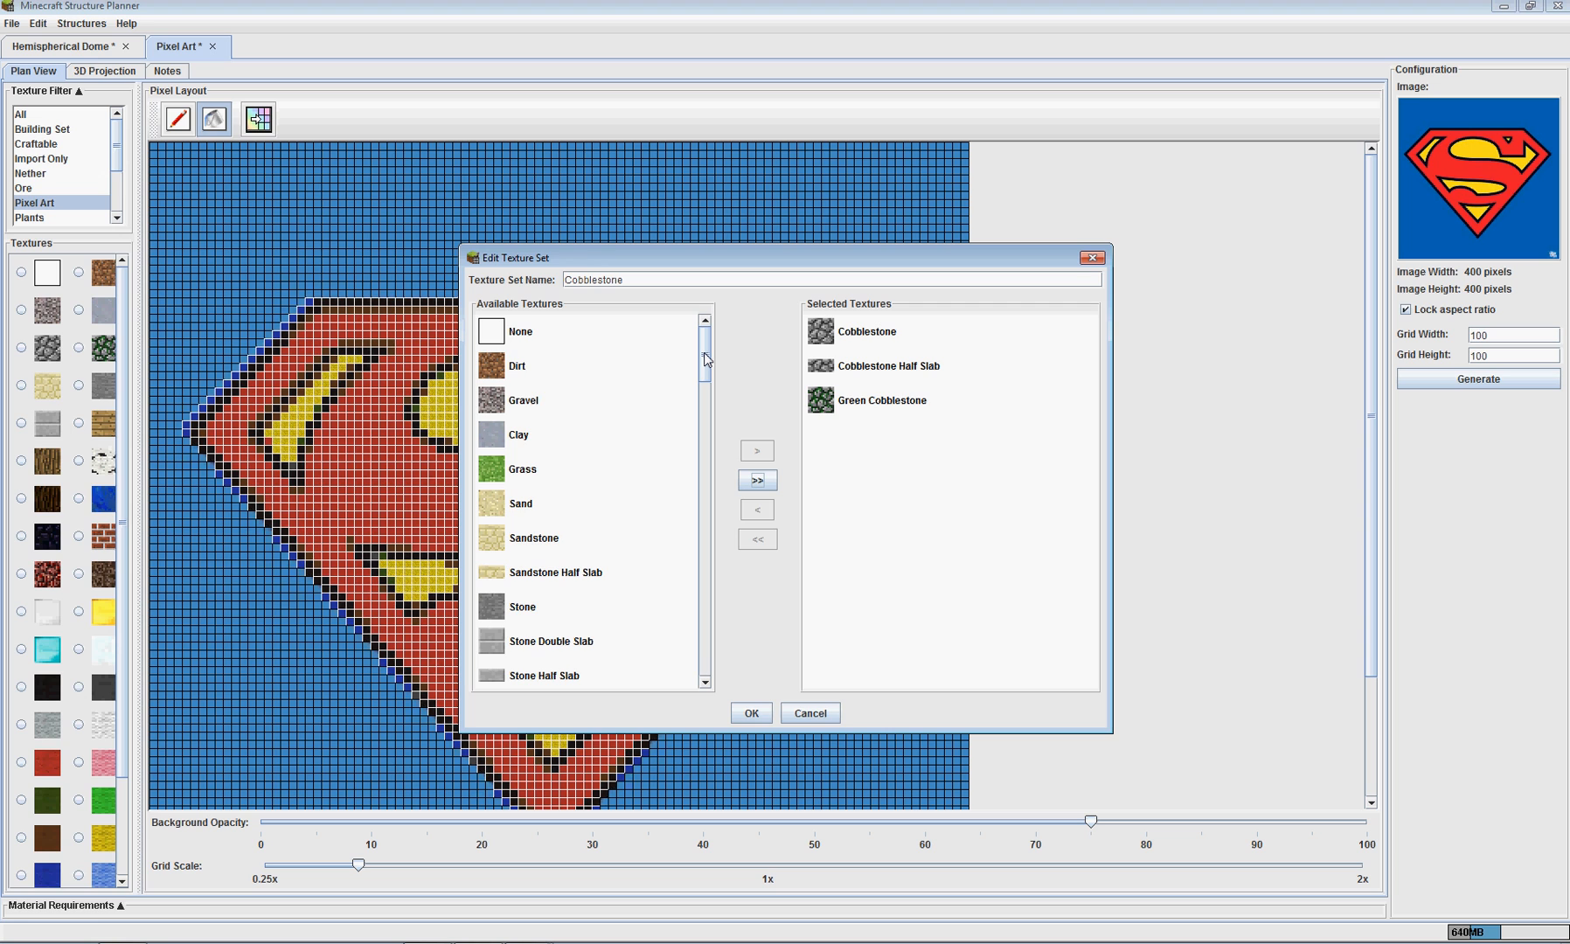
left_click_drag(705, 359, 715, 664)
left_click(577, 643)
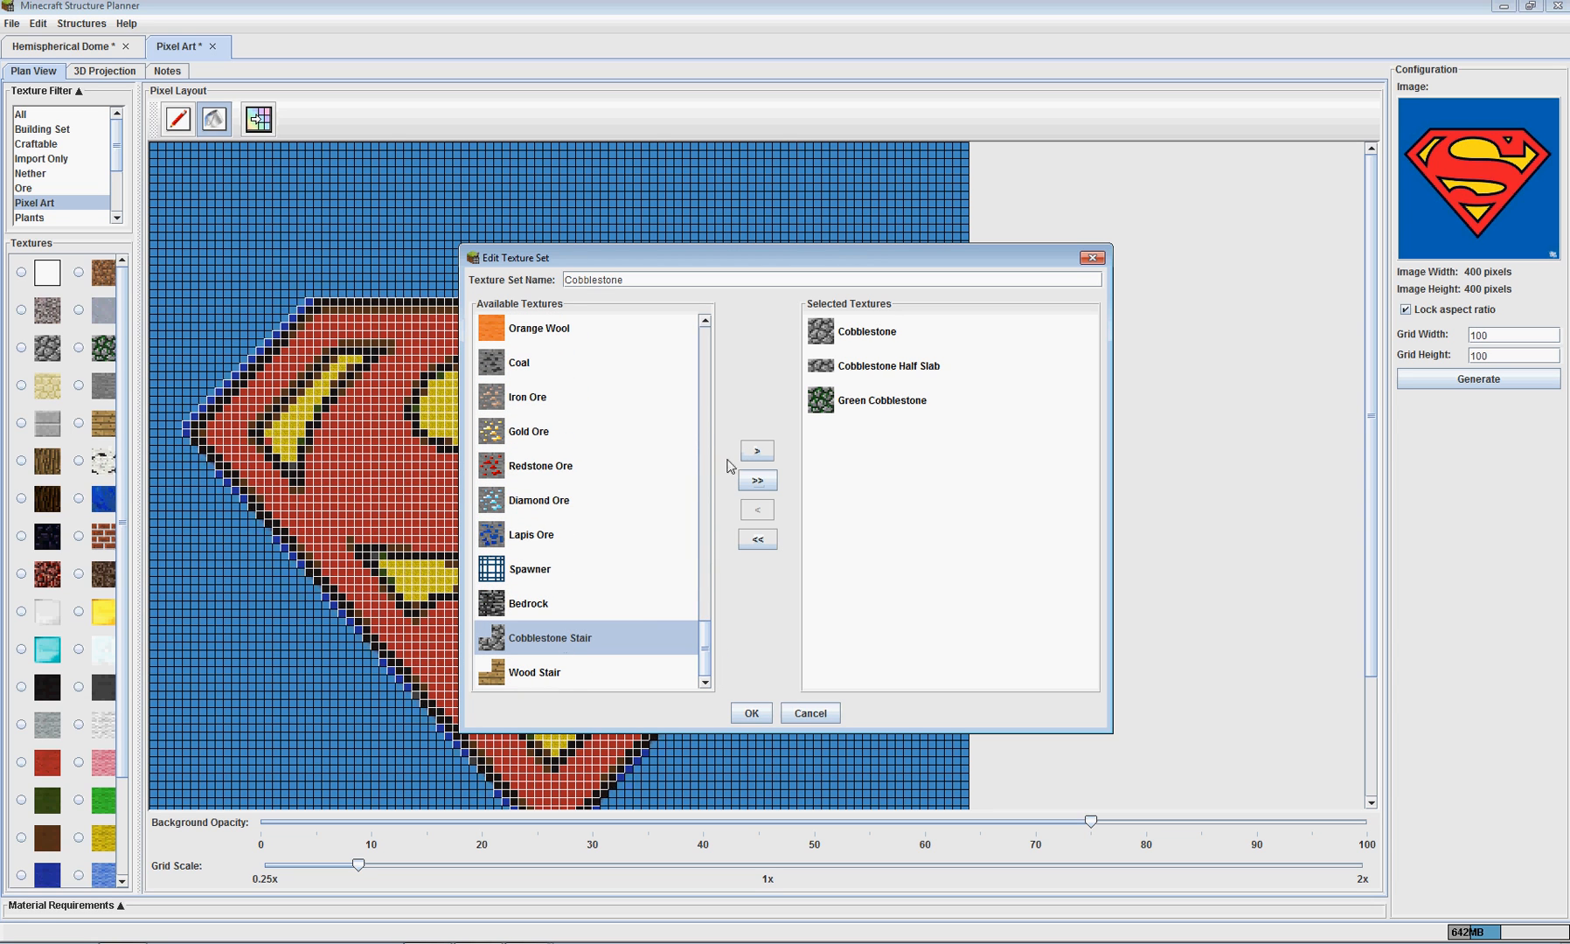
left_click(757, 451)
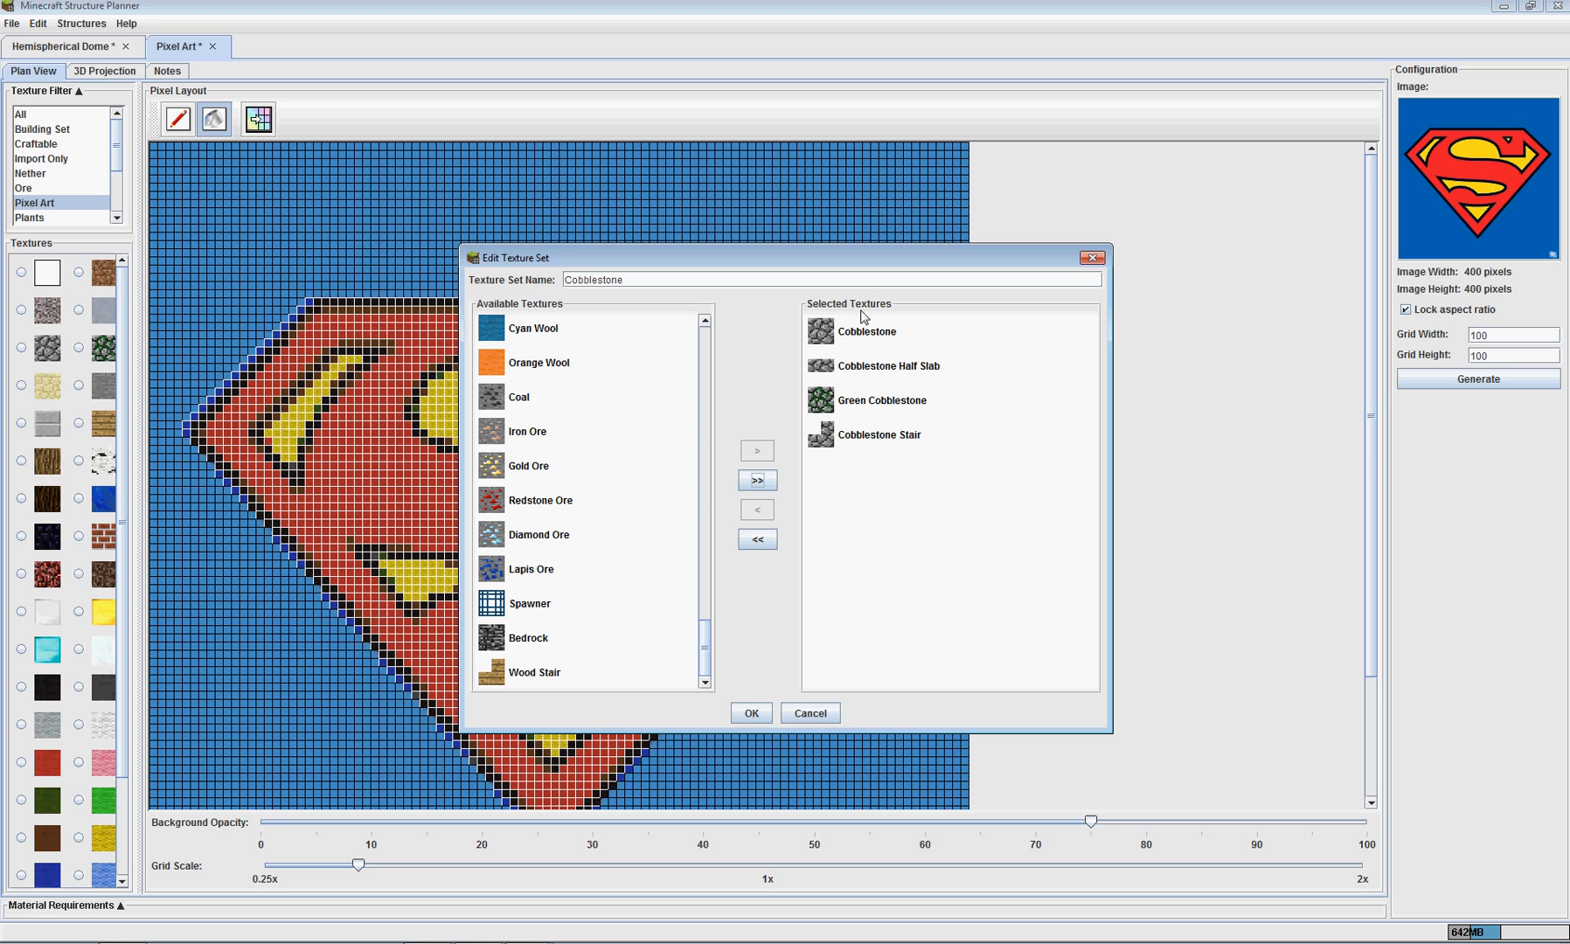
left_click(751, 713)
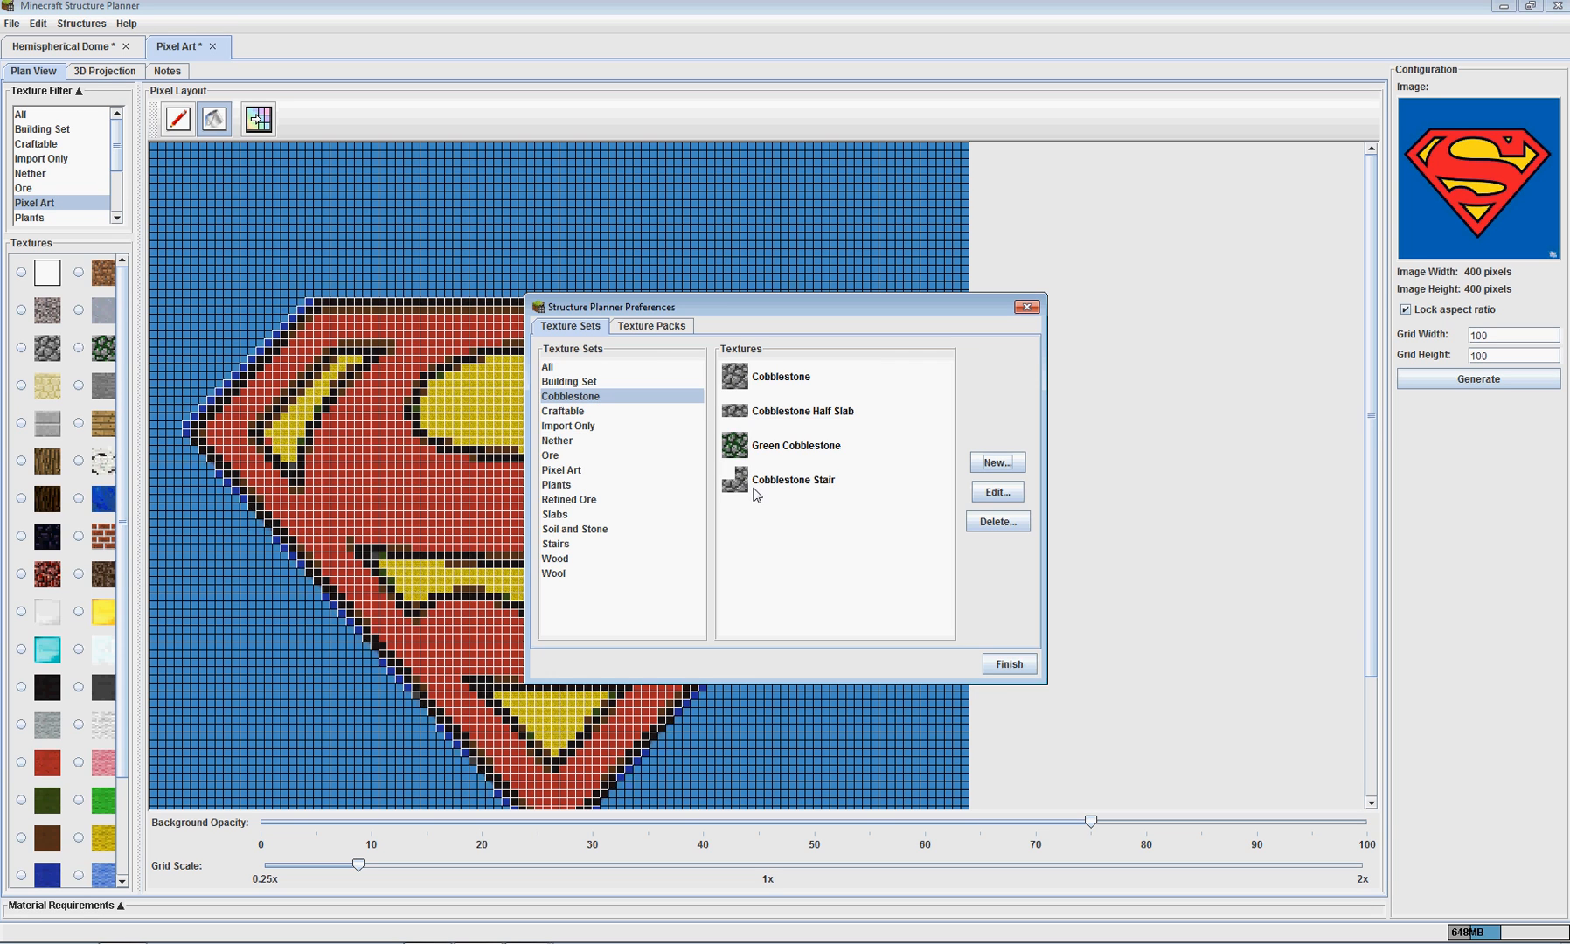
Inspect the Cobblestone set in the texture set editor without changing it, and finish the preferences
left_click(997, 493)
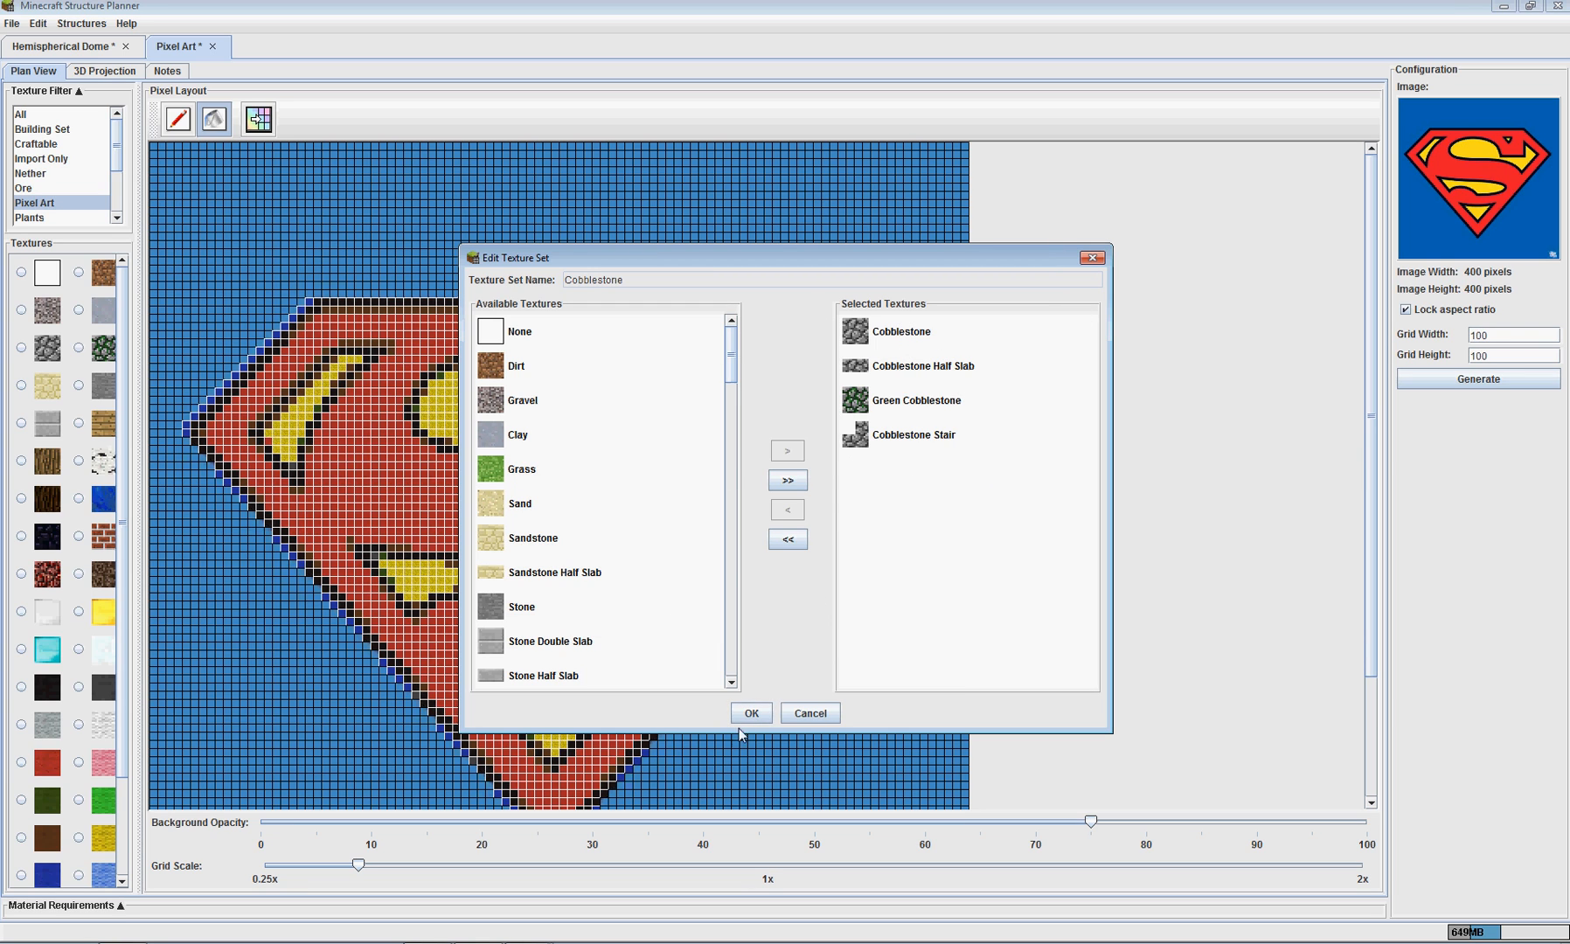
left_click(810, 714)
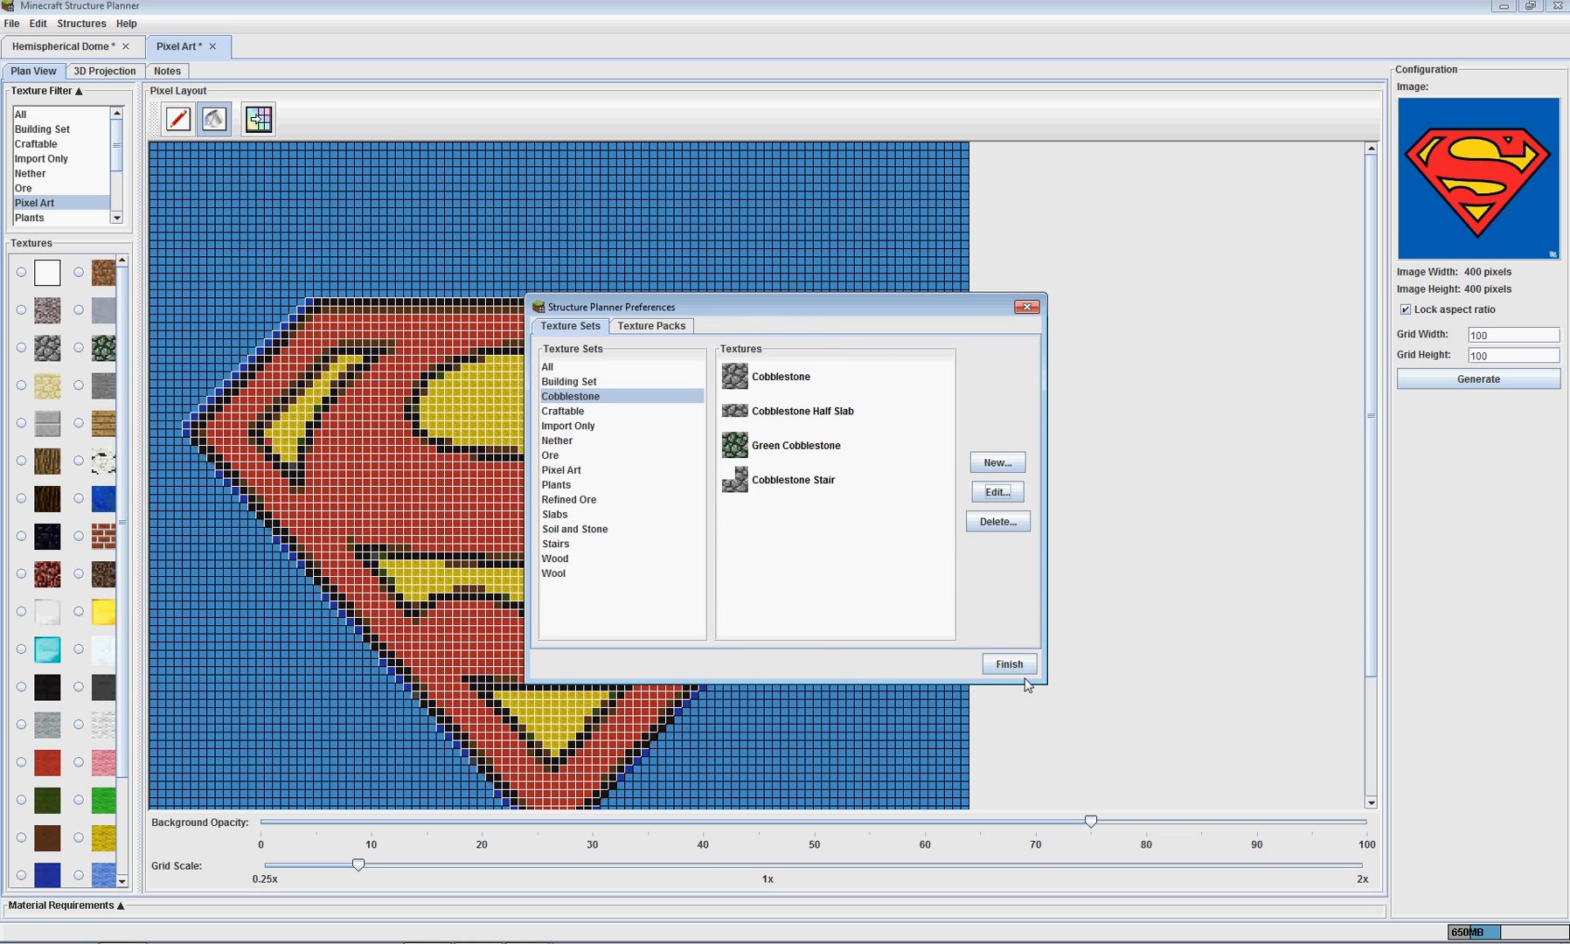
left_click(1009, 665)
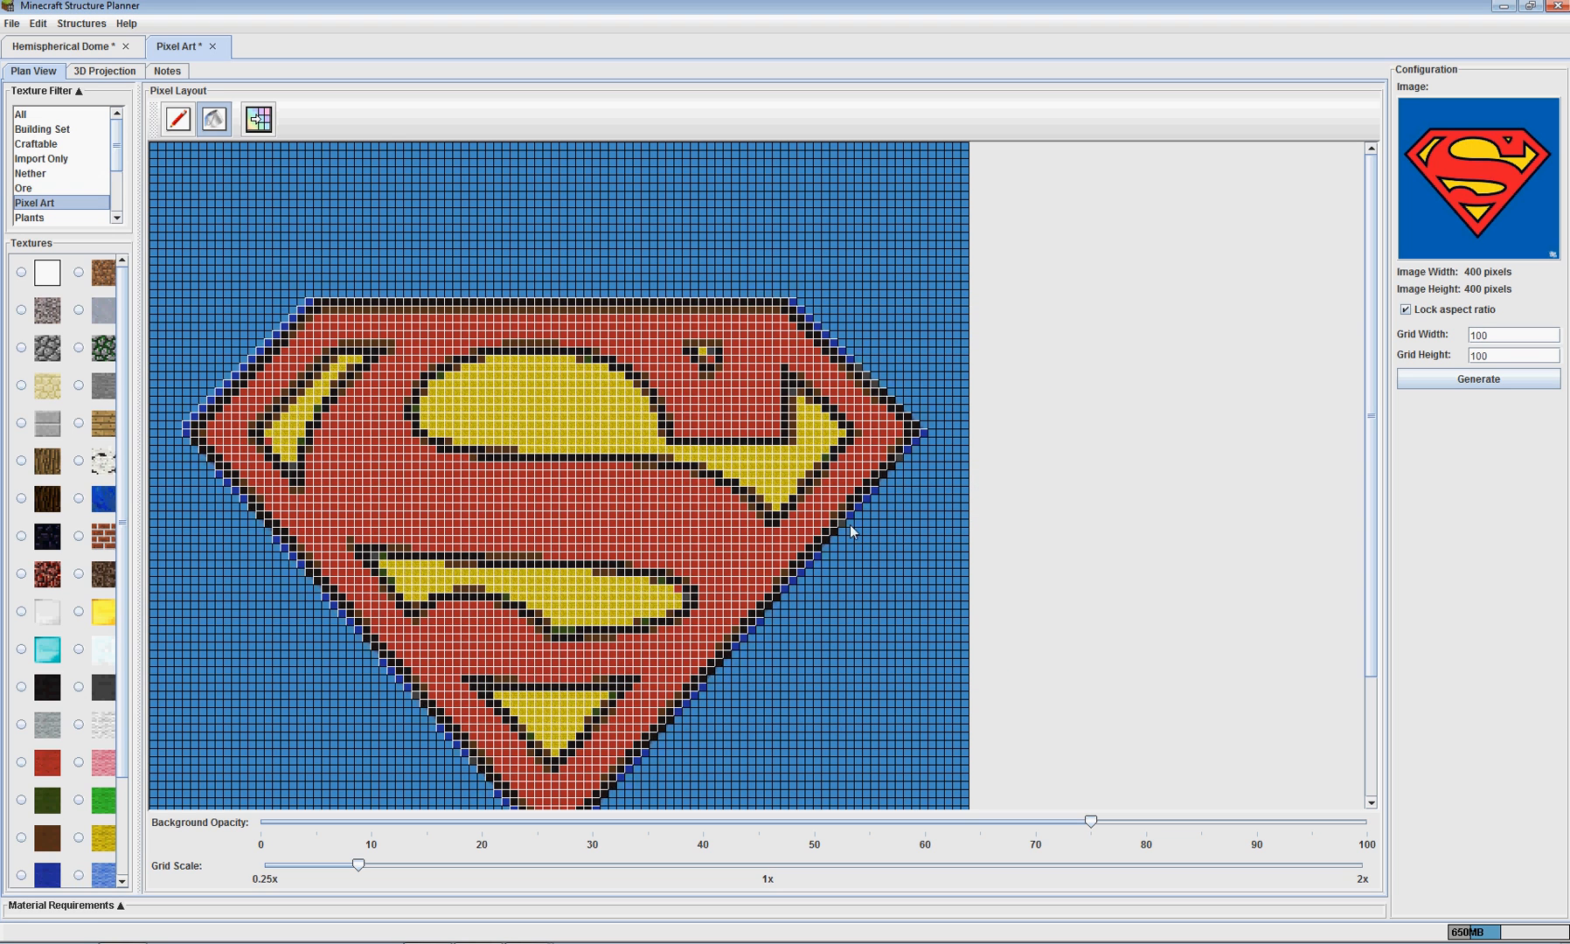
Close the Pixel Art structure without saving its changes
left_click(215, 48)
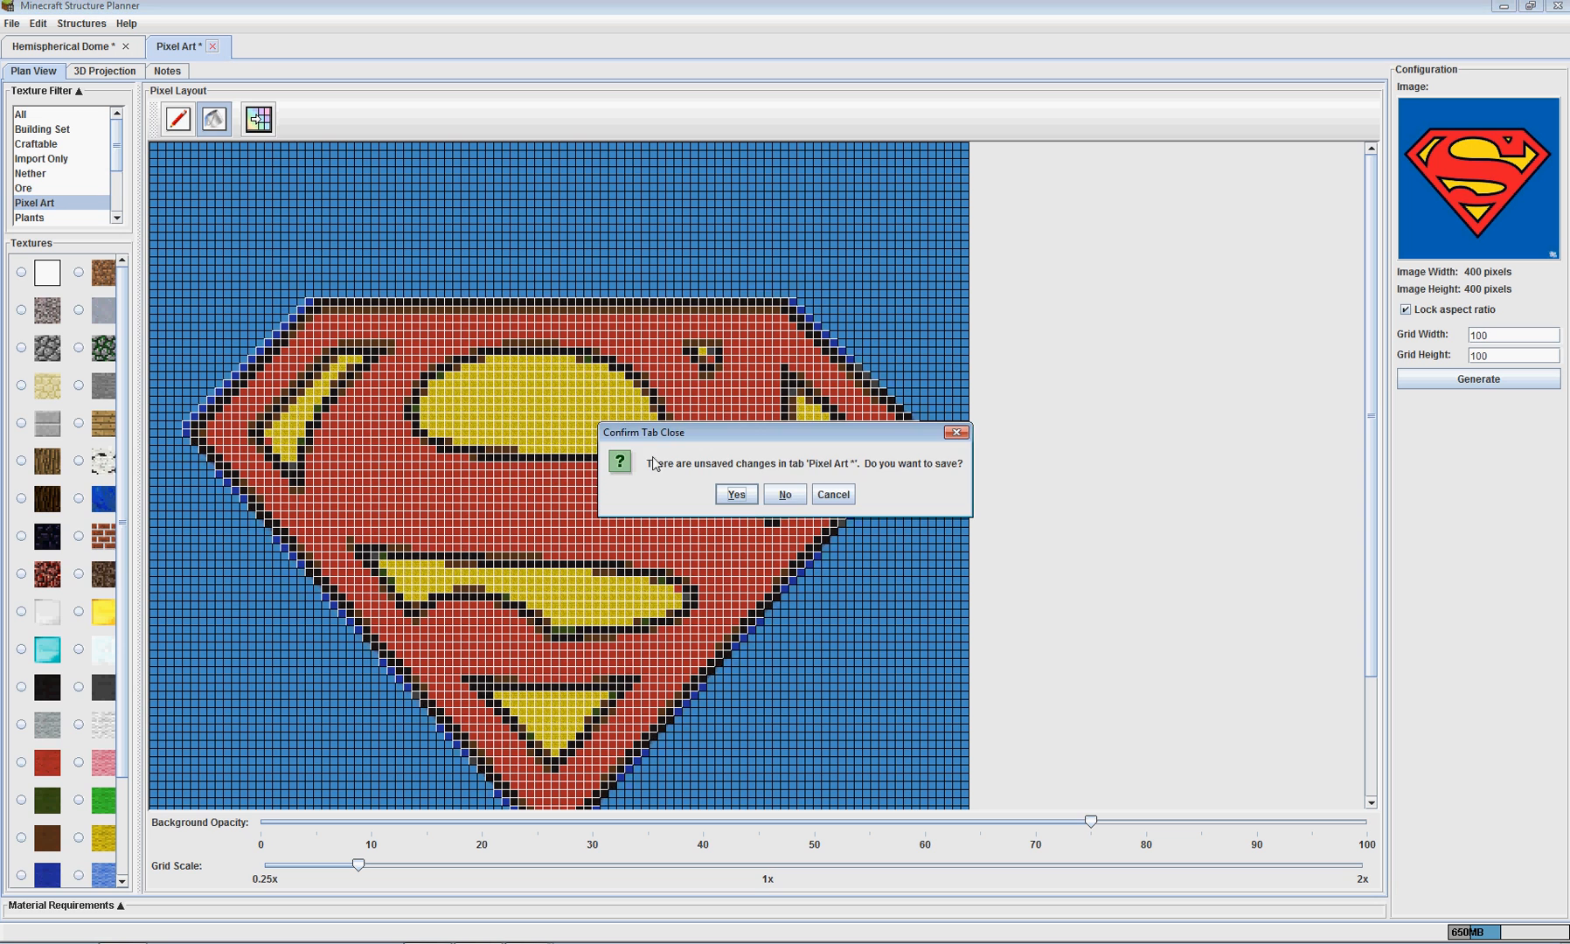
left_click(787, 494)
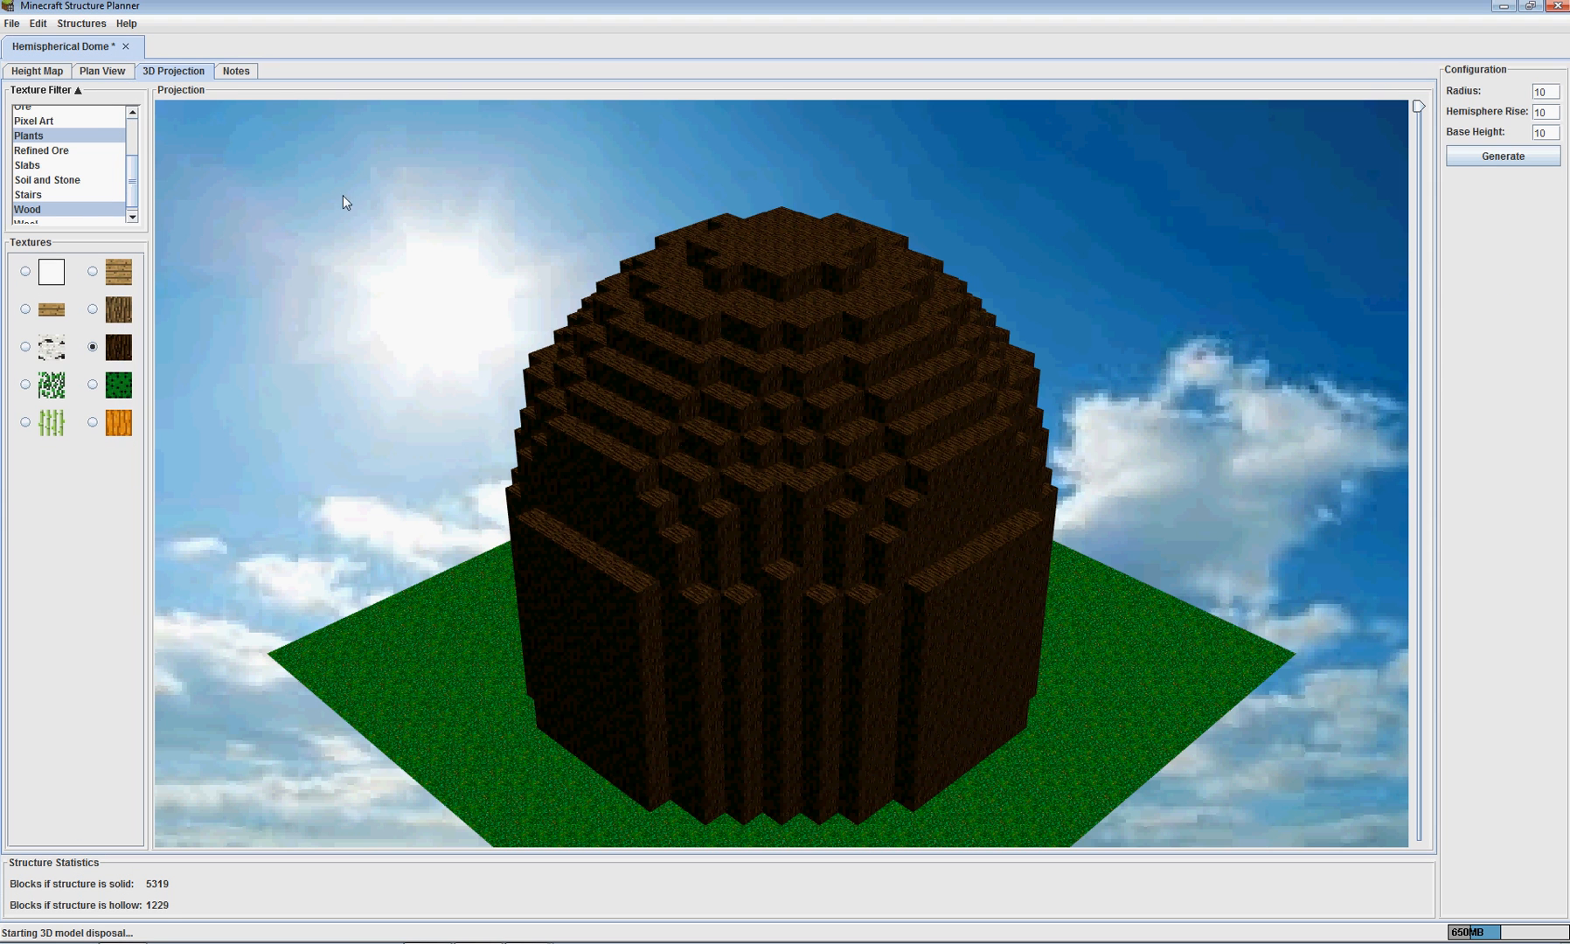
Generate a new Hemispherical Dome structure with radius 10, hemisphere rise 10 and base height 10
left_click(83, 24)
left_click(105, 60)
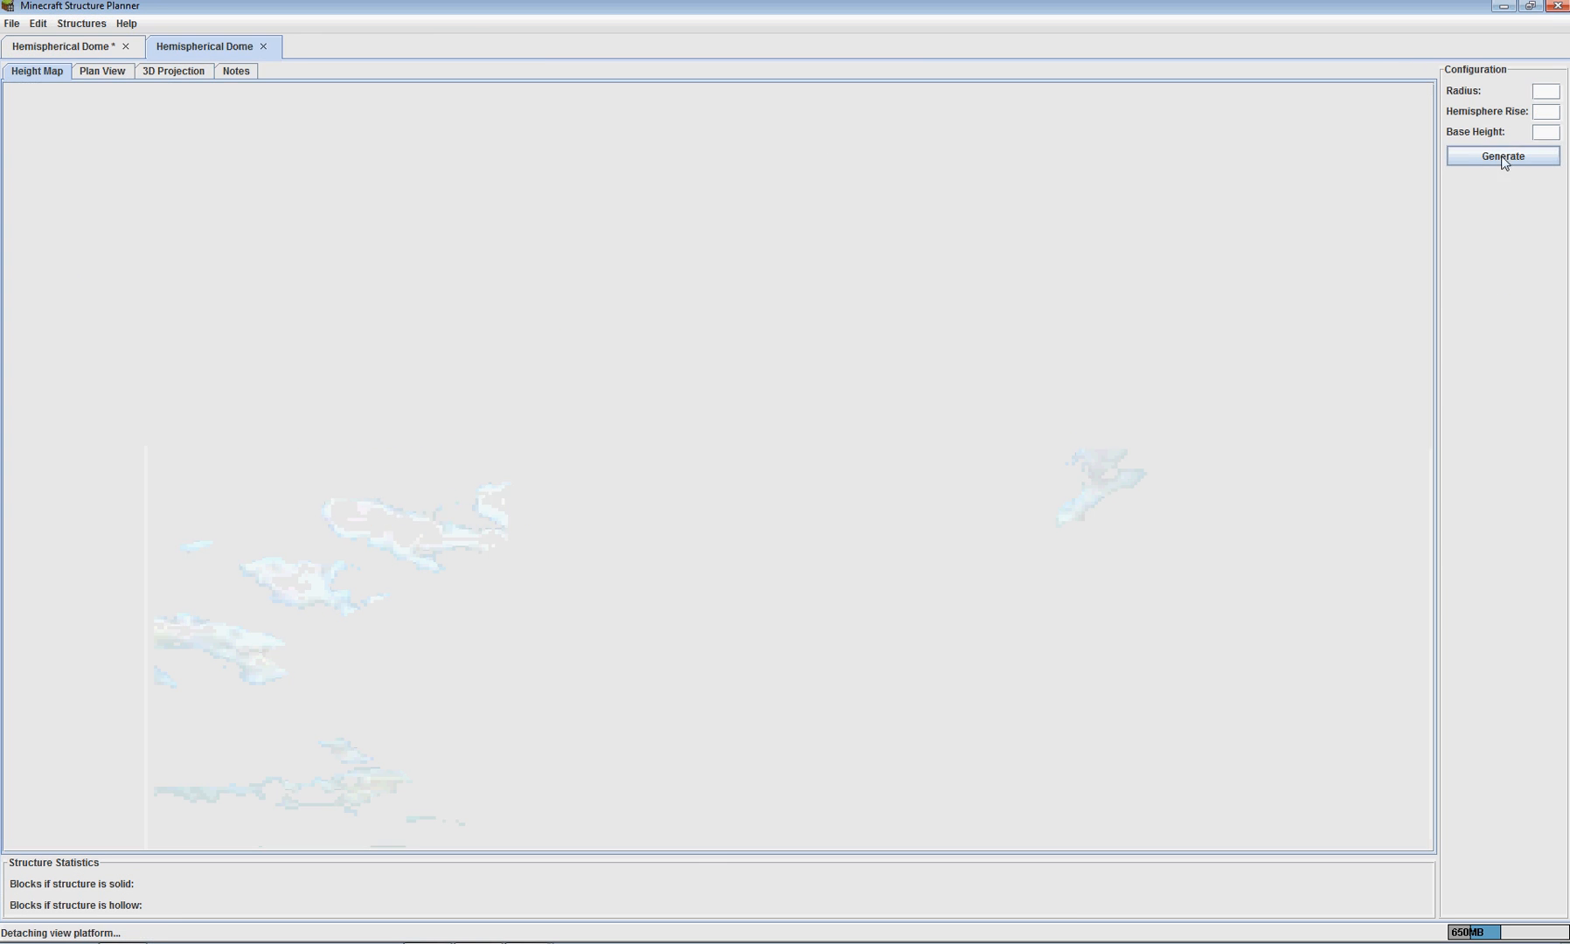
left_click(1544, 91)
type("10")
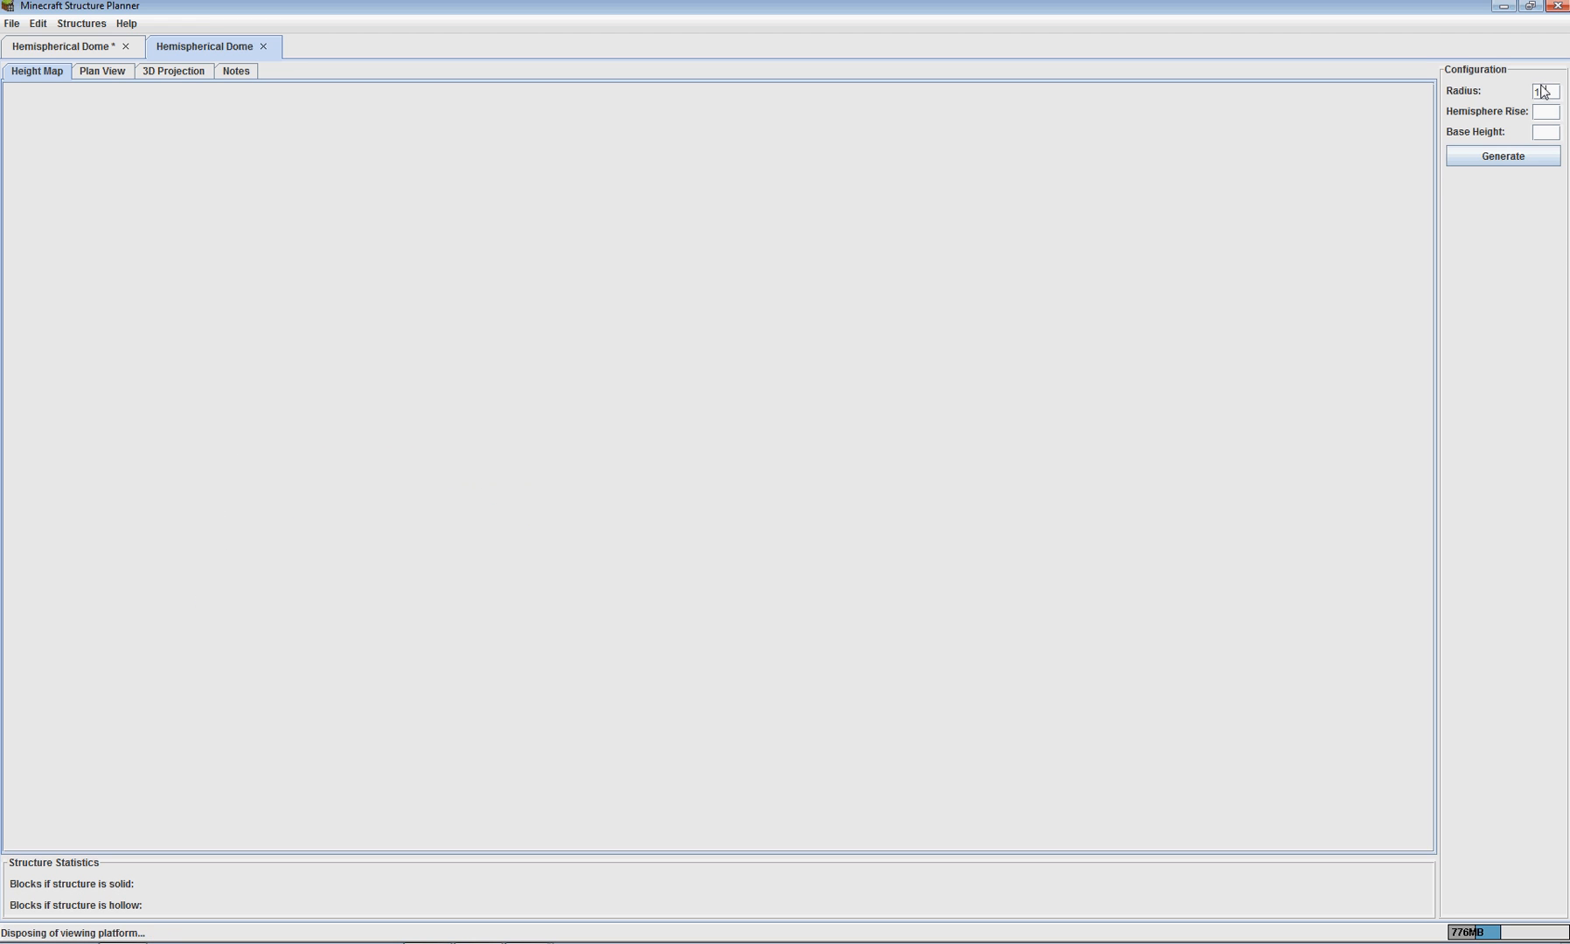
key("Tab")
type("10")
key("Tab")
type("10")
left_click(1525, 157)
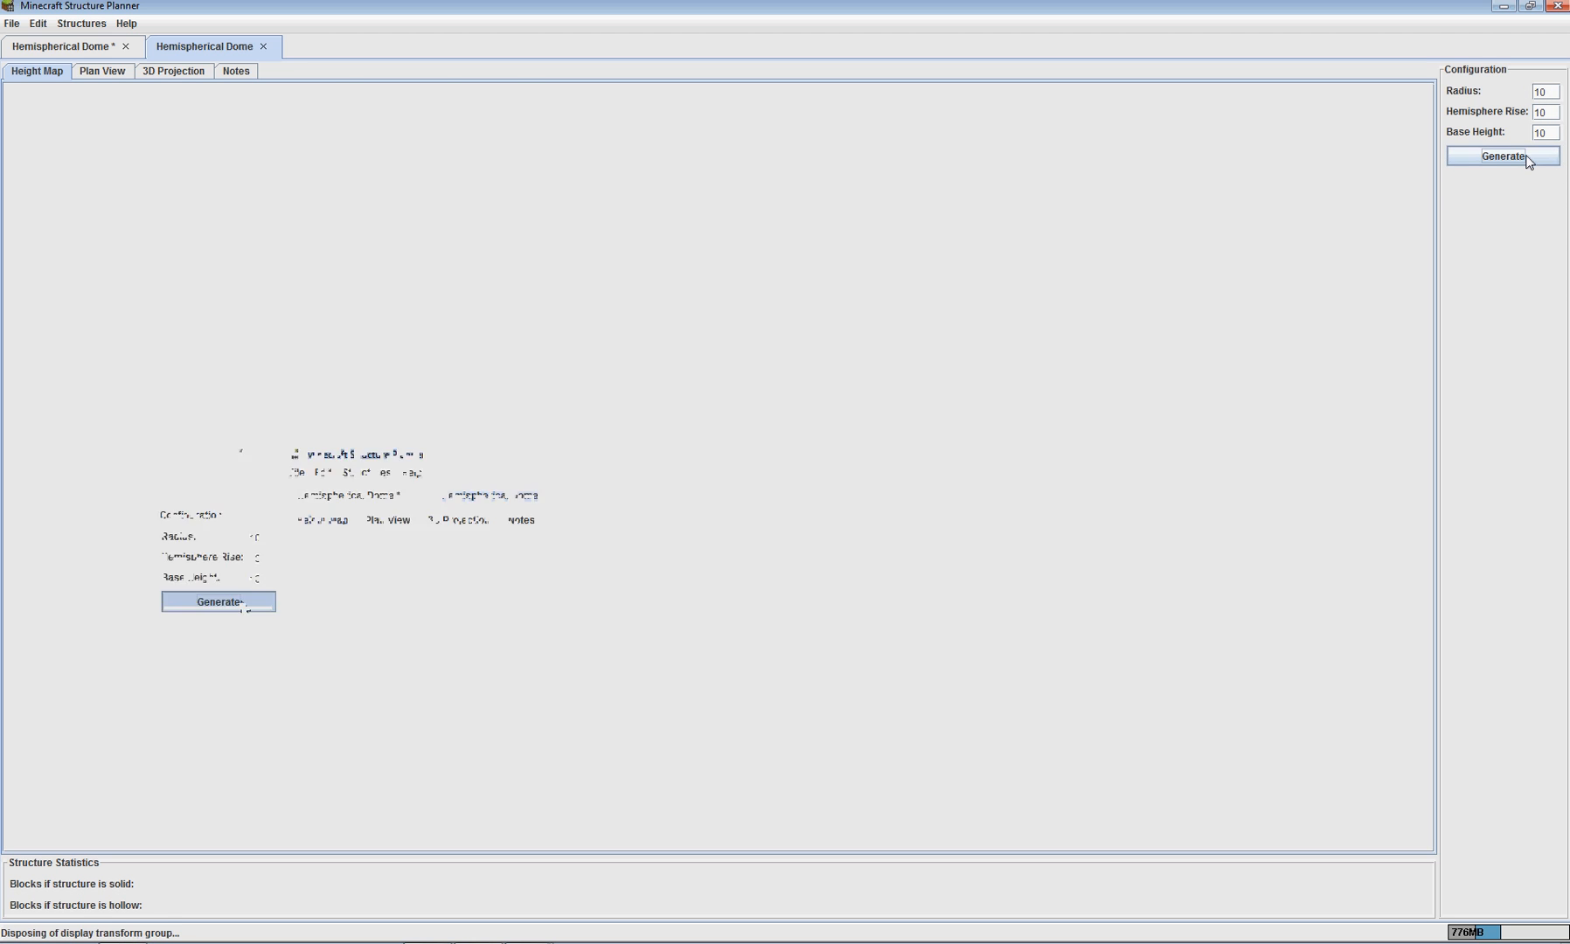
Show the new dome in the 3D projection and filter its textures to the Cobblestone set
left_click(161, 72)
left_click(73, 91)
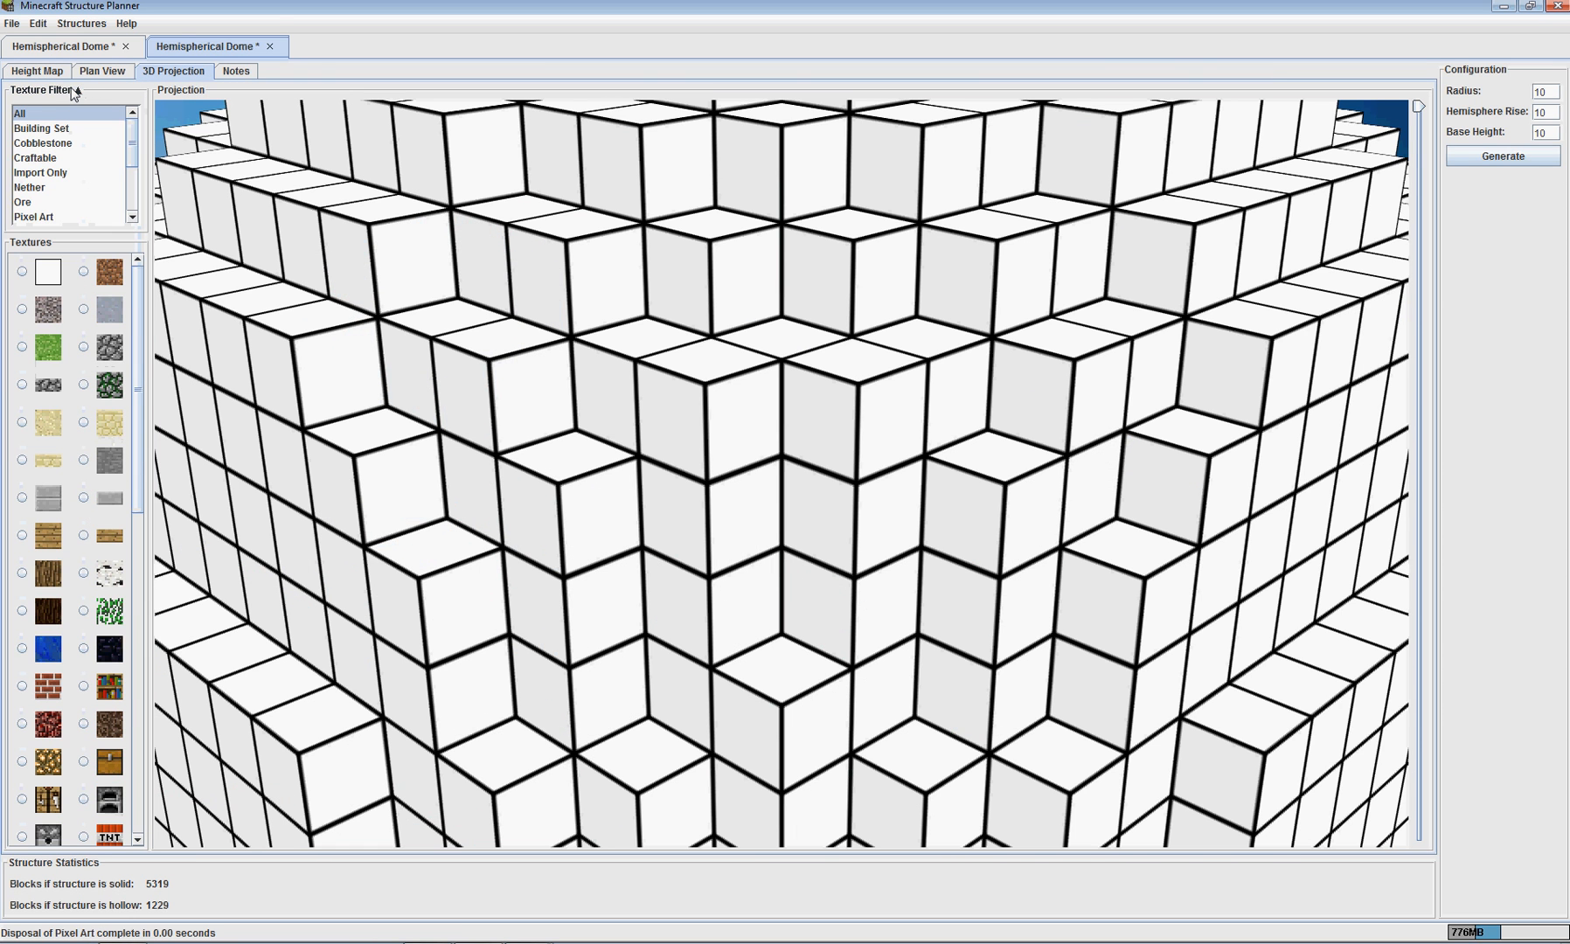
left_click(49, 145)
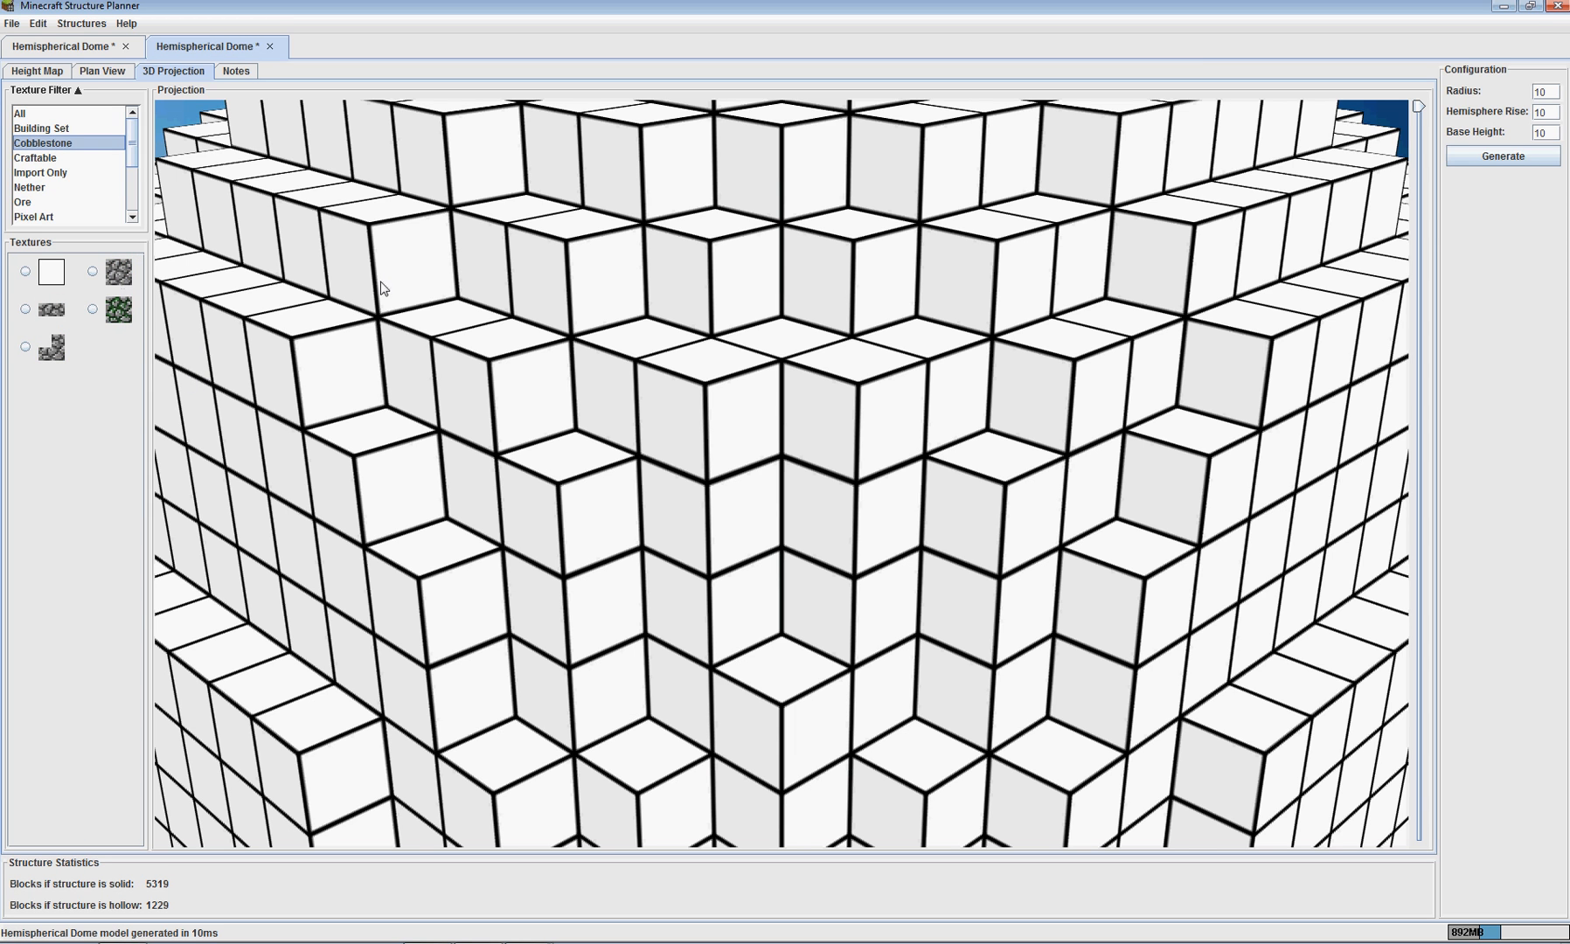
Texture the whole dome with Cobblestone, and replace that with Green Cobblestone
scroll(535, 479, "down", 5)
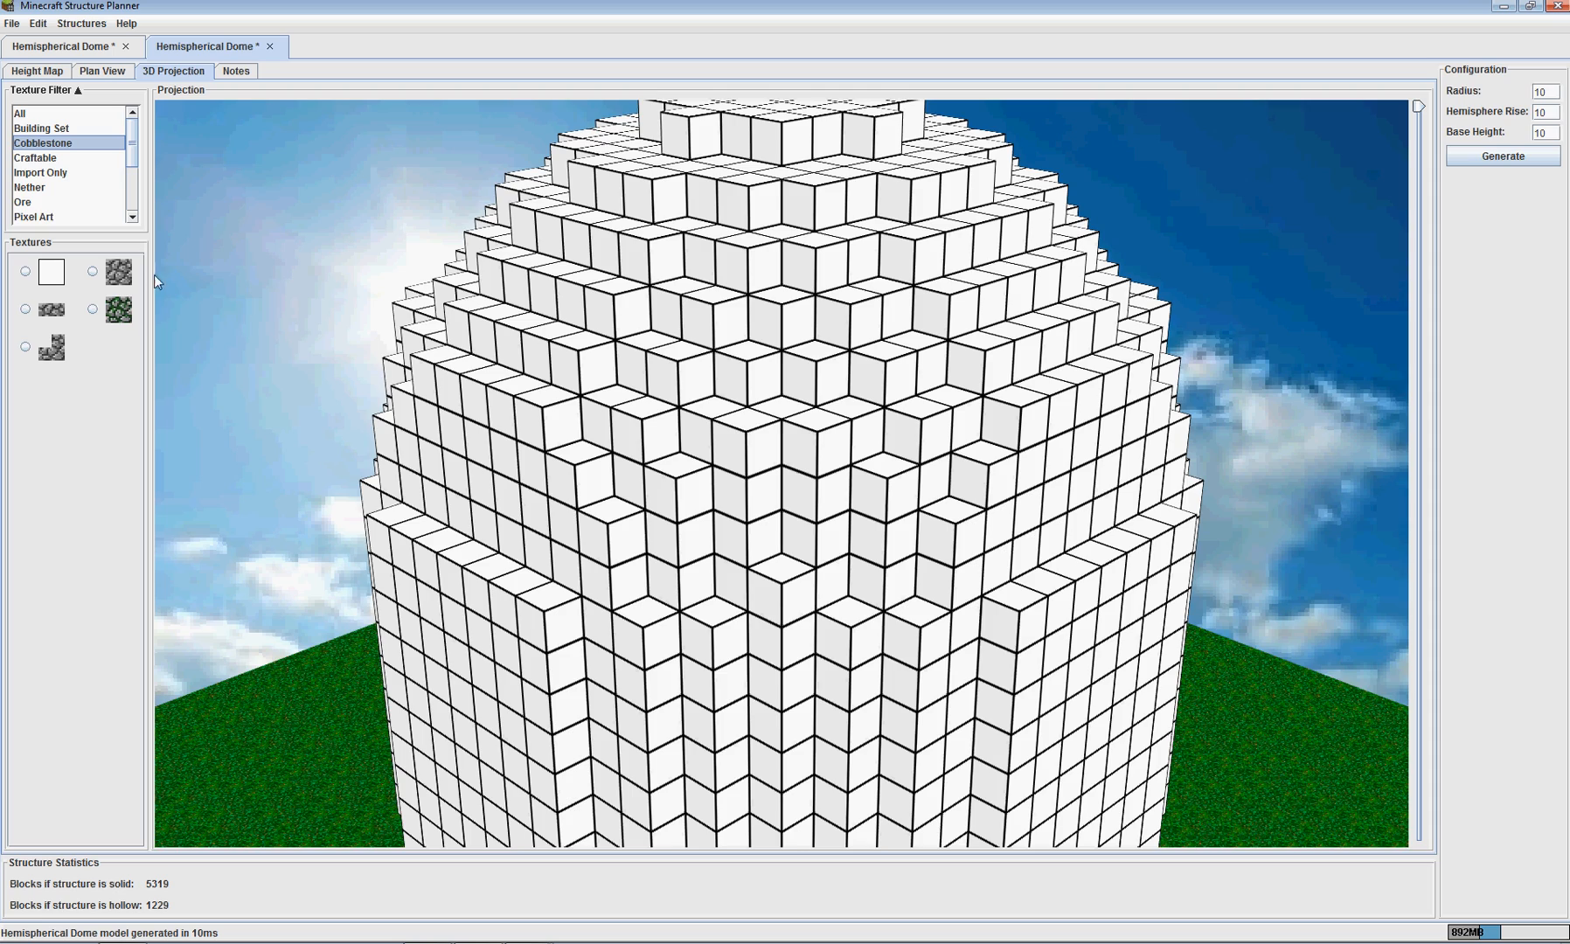
scroll(166, 278, "down", 2)
left_click(119, 277)
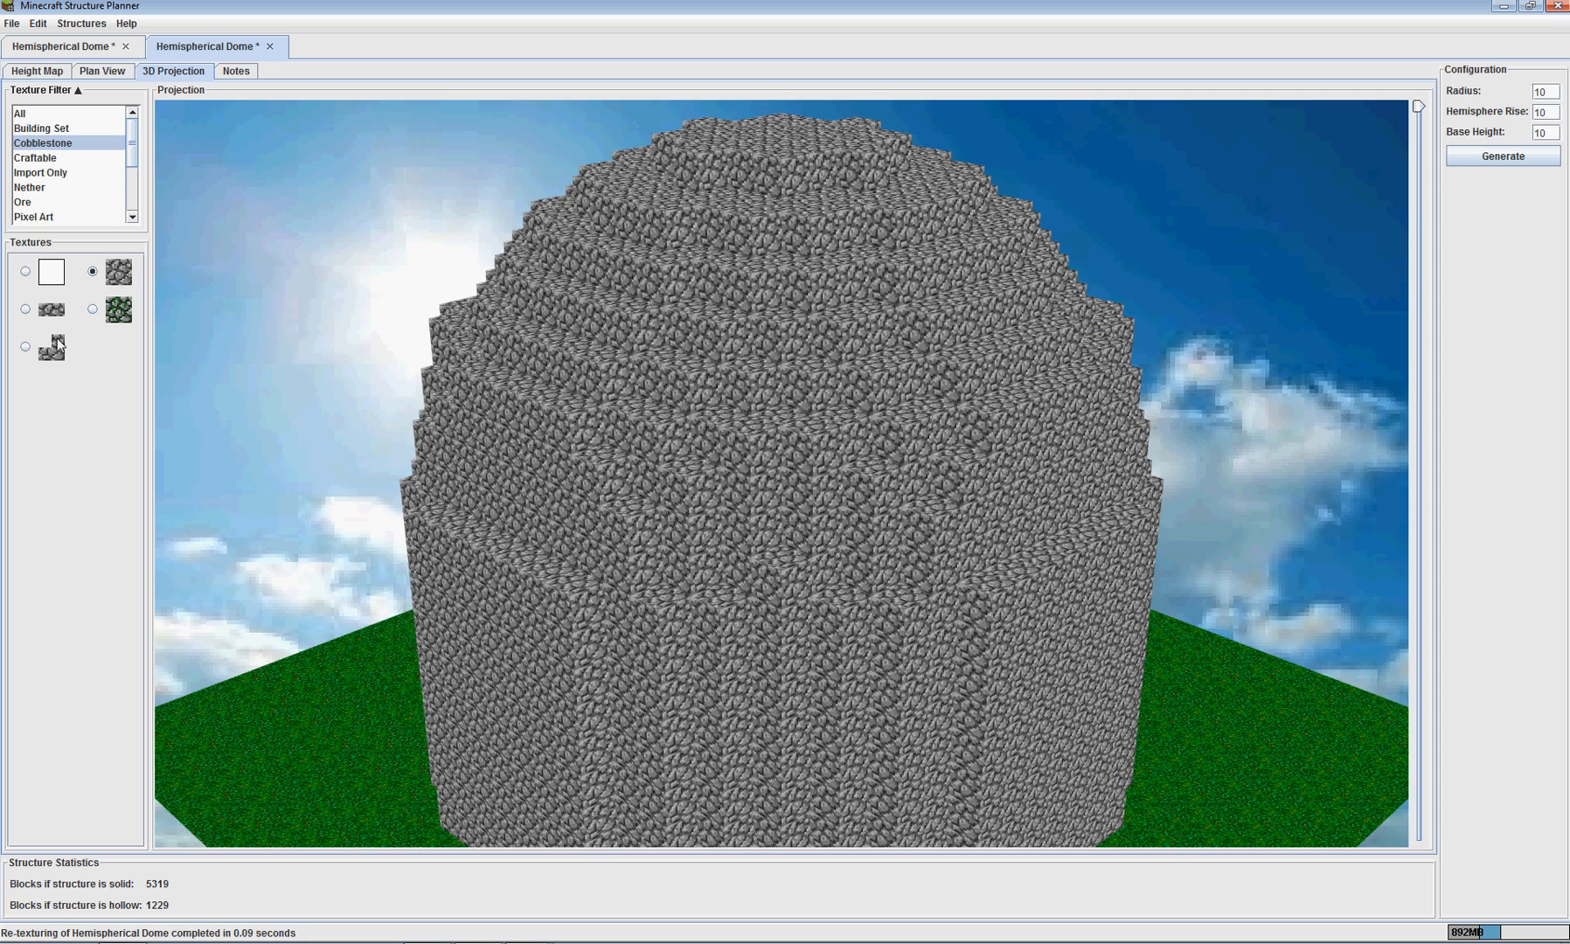
left_click(119, 309)
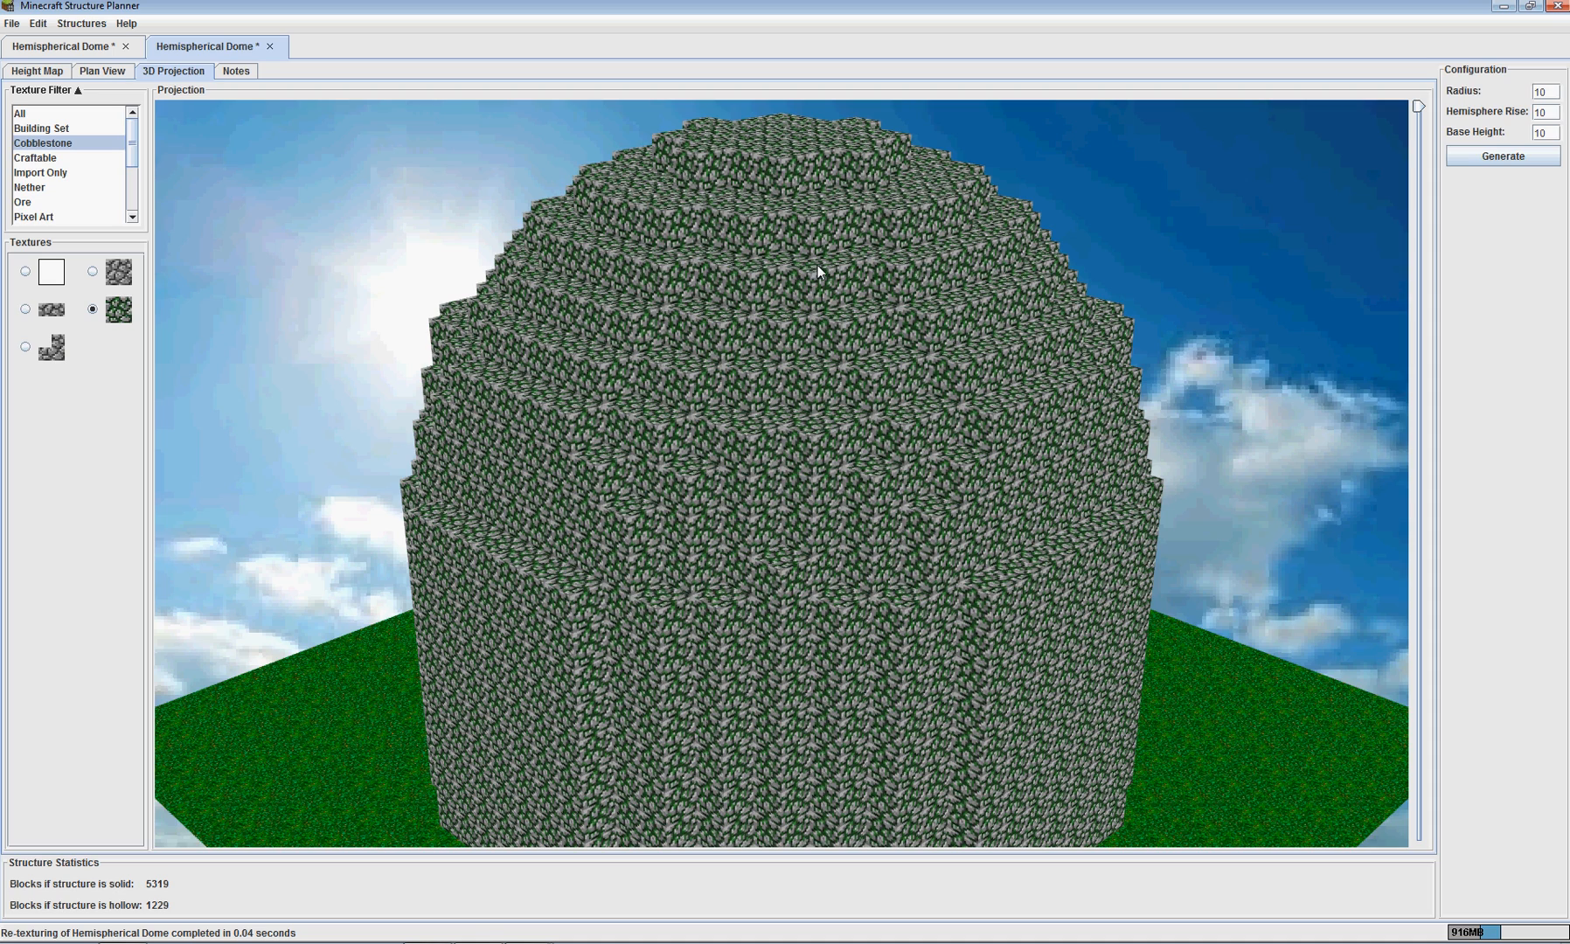
scroll(681, 283, "down", 3)
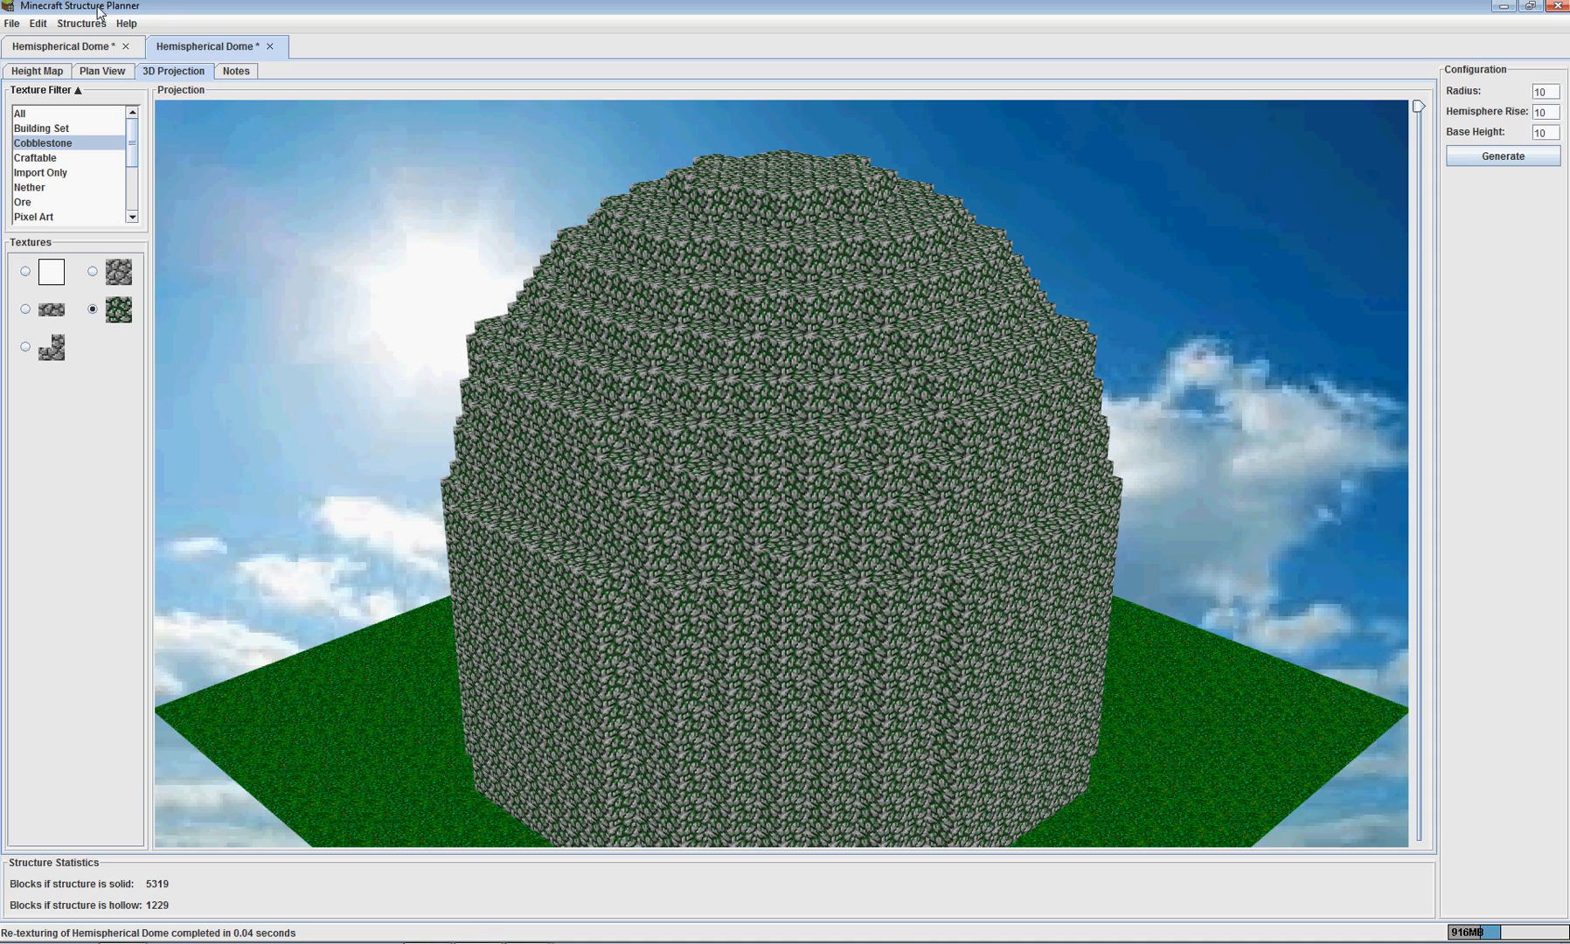
left_click(13, 24)
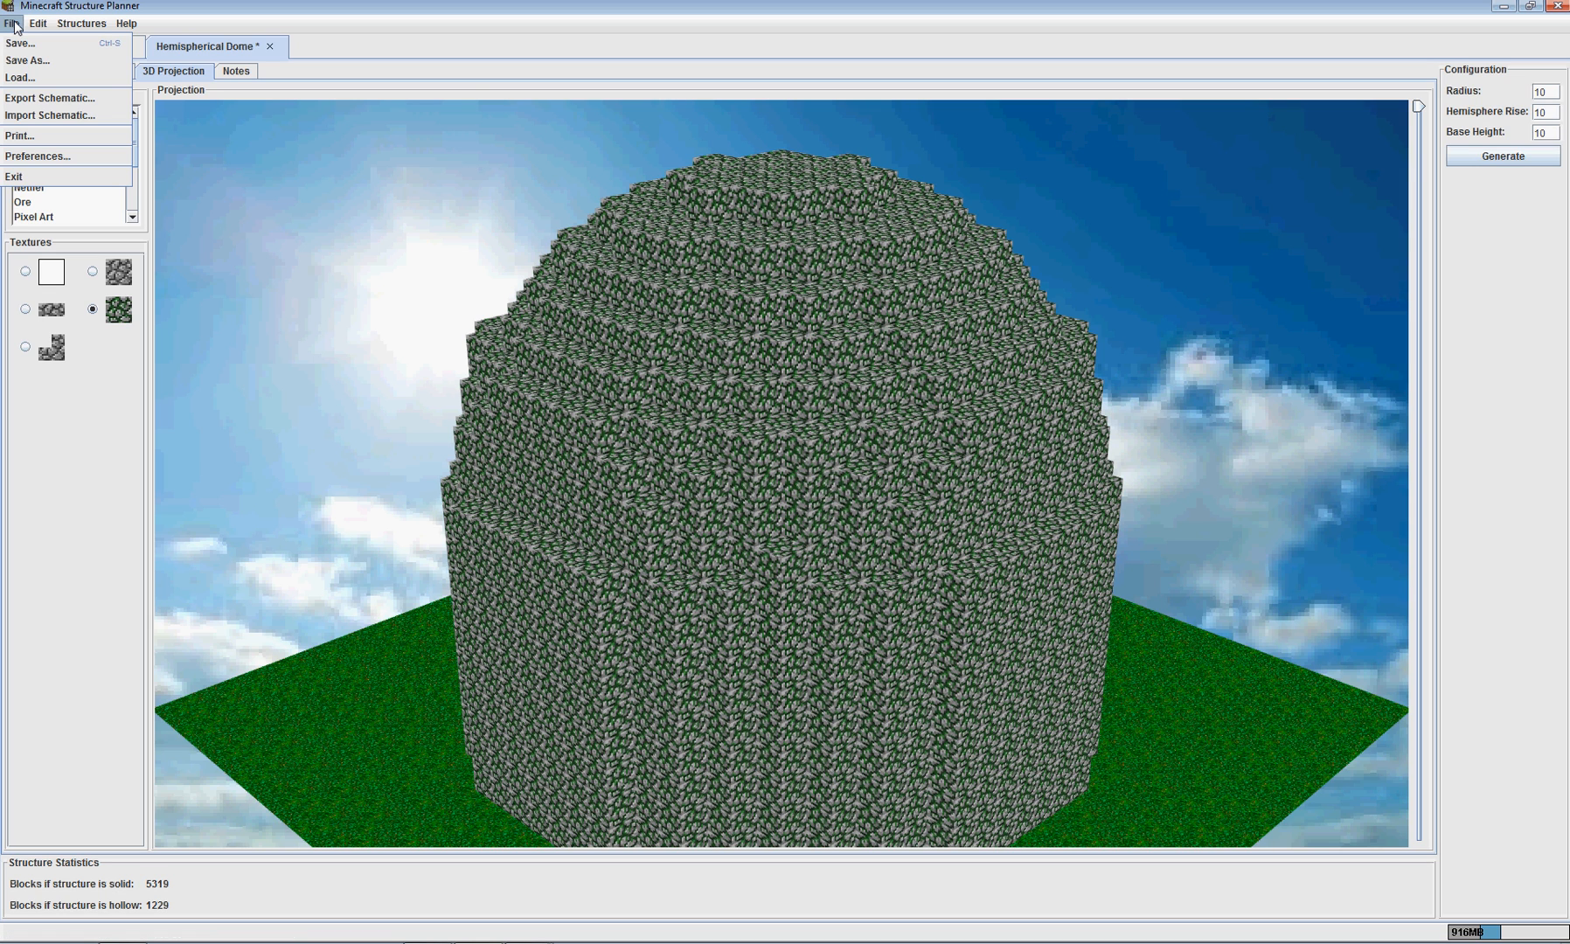
left_click(469, 72)
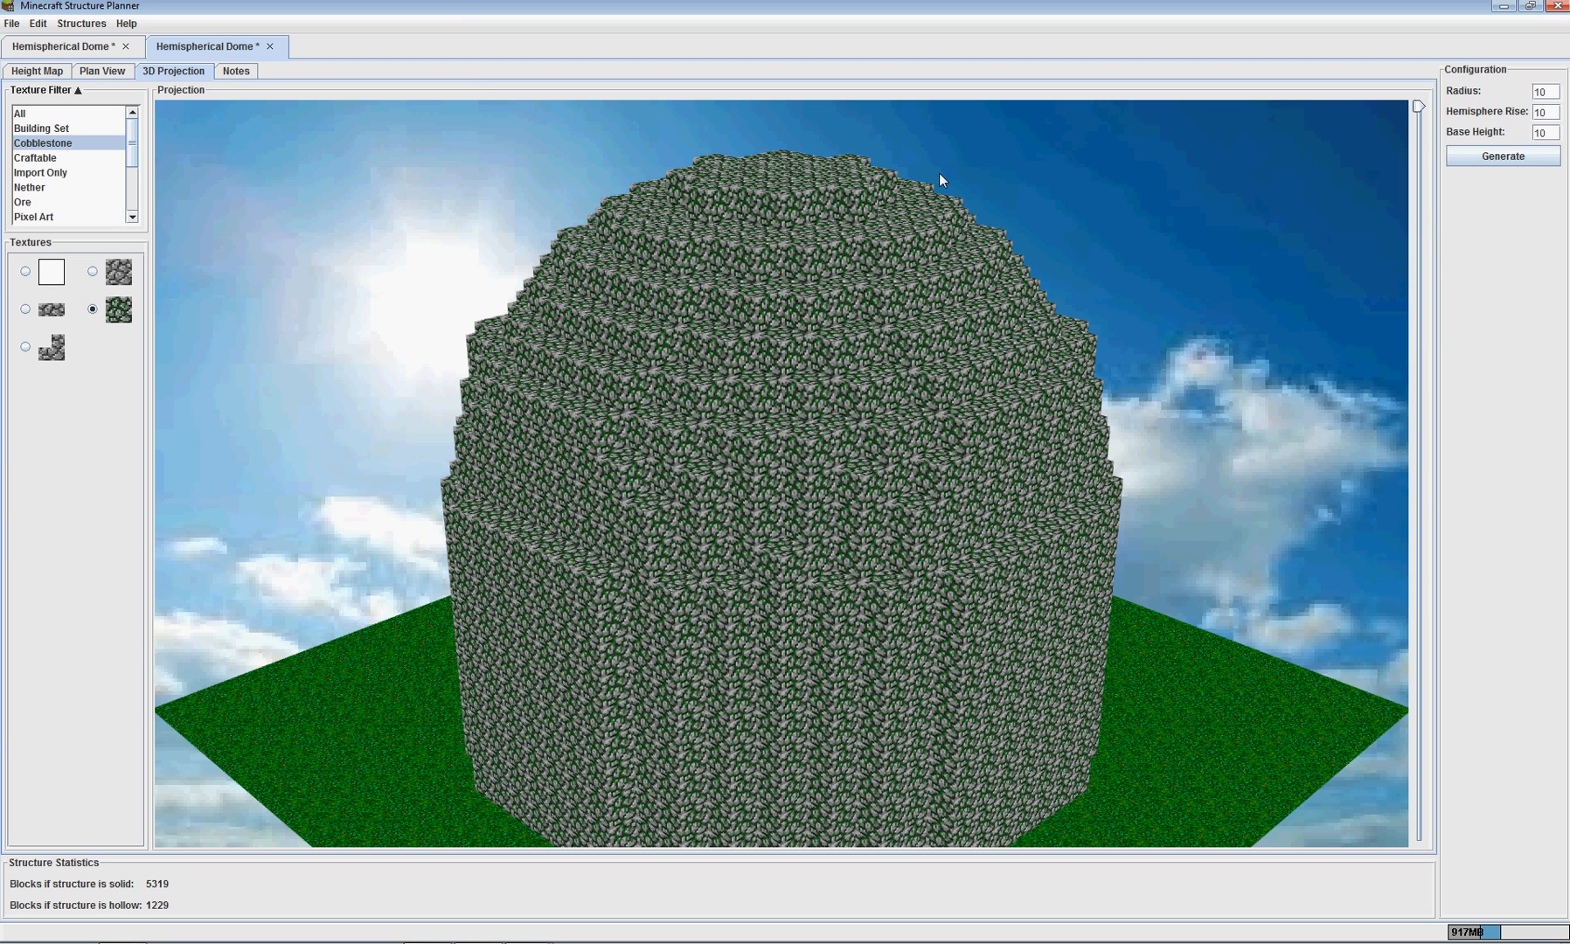
scroll(937, 179, "down", 5)
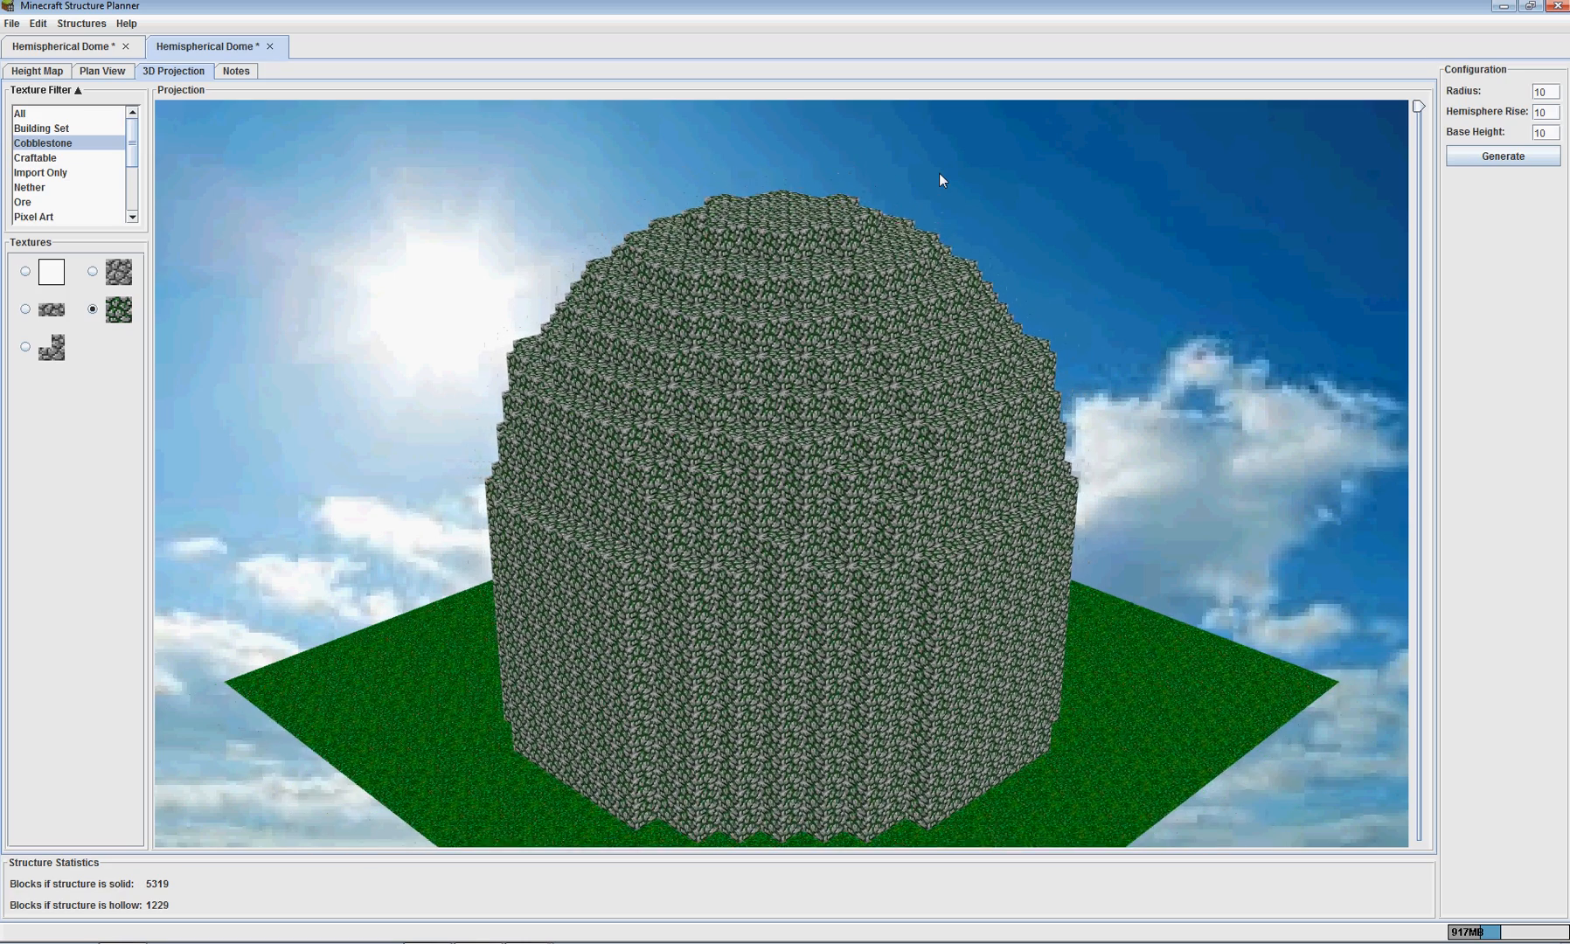
Open the texture pack preferences and switch from the default pack to third party texture packs
scroll(938, 180, "down", 2)
scroll(938, 179, "down", 2)
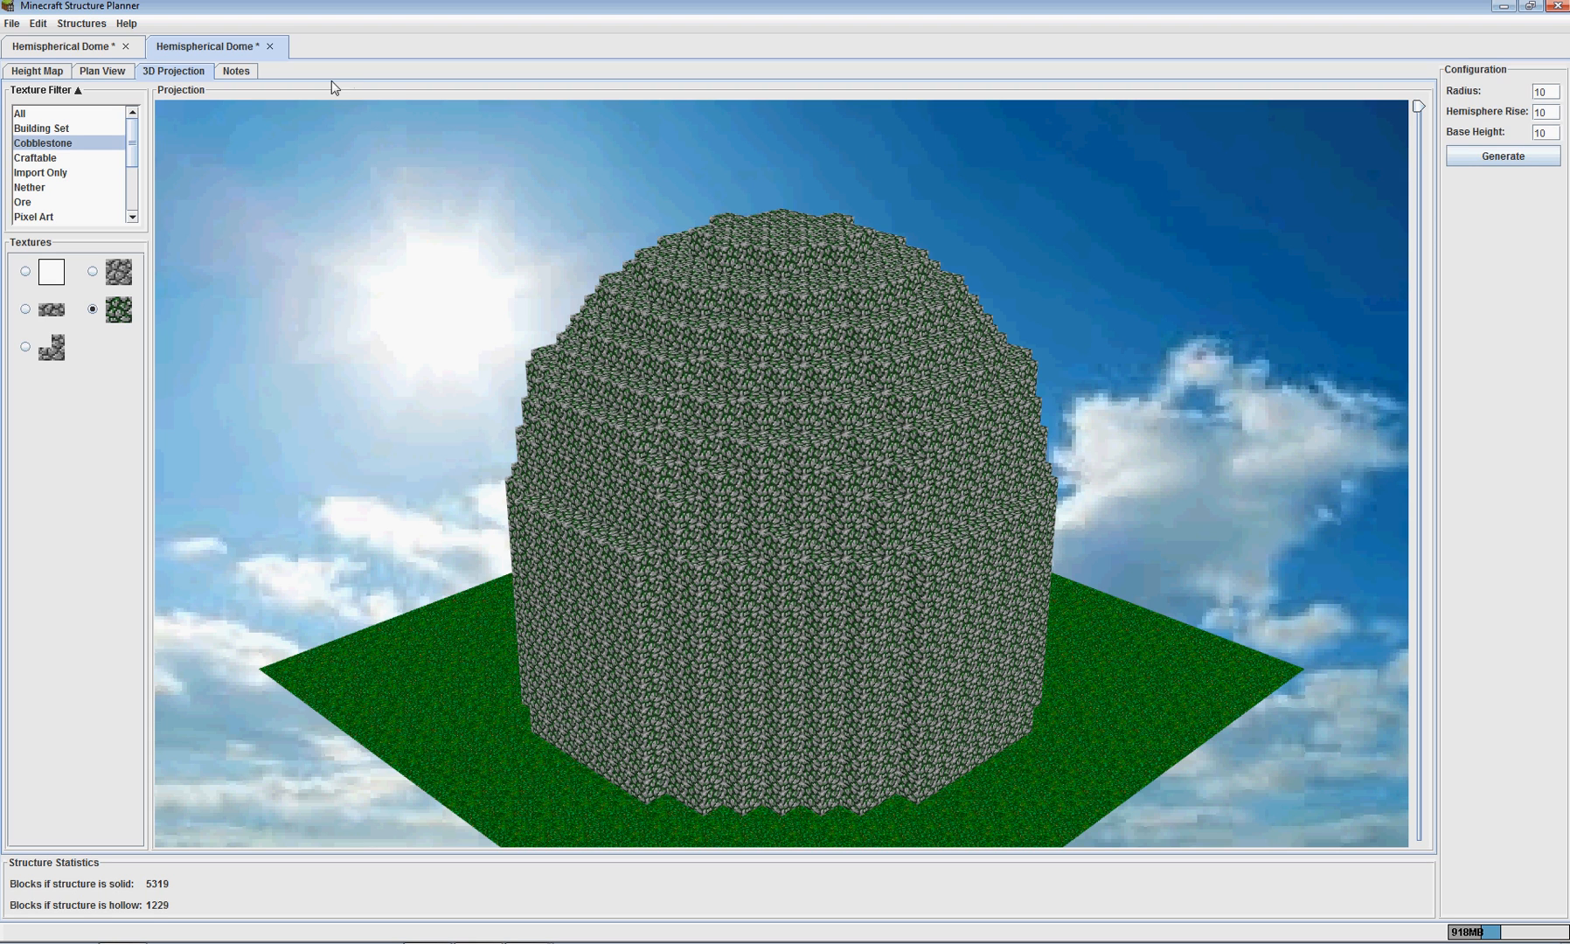
left_click(11, 24)
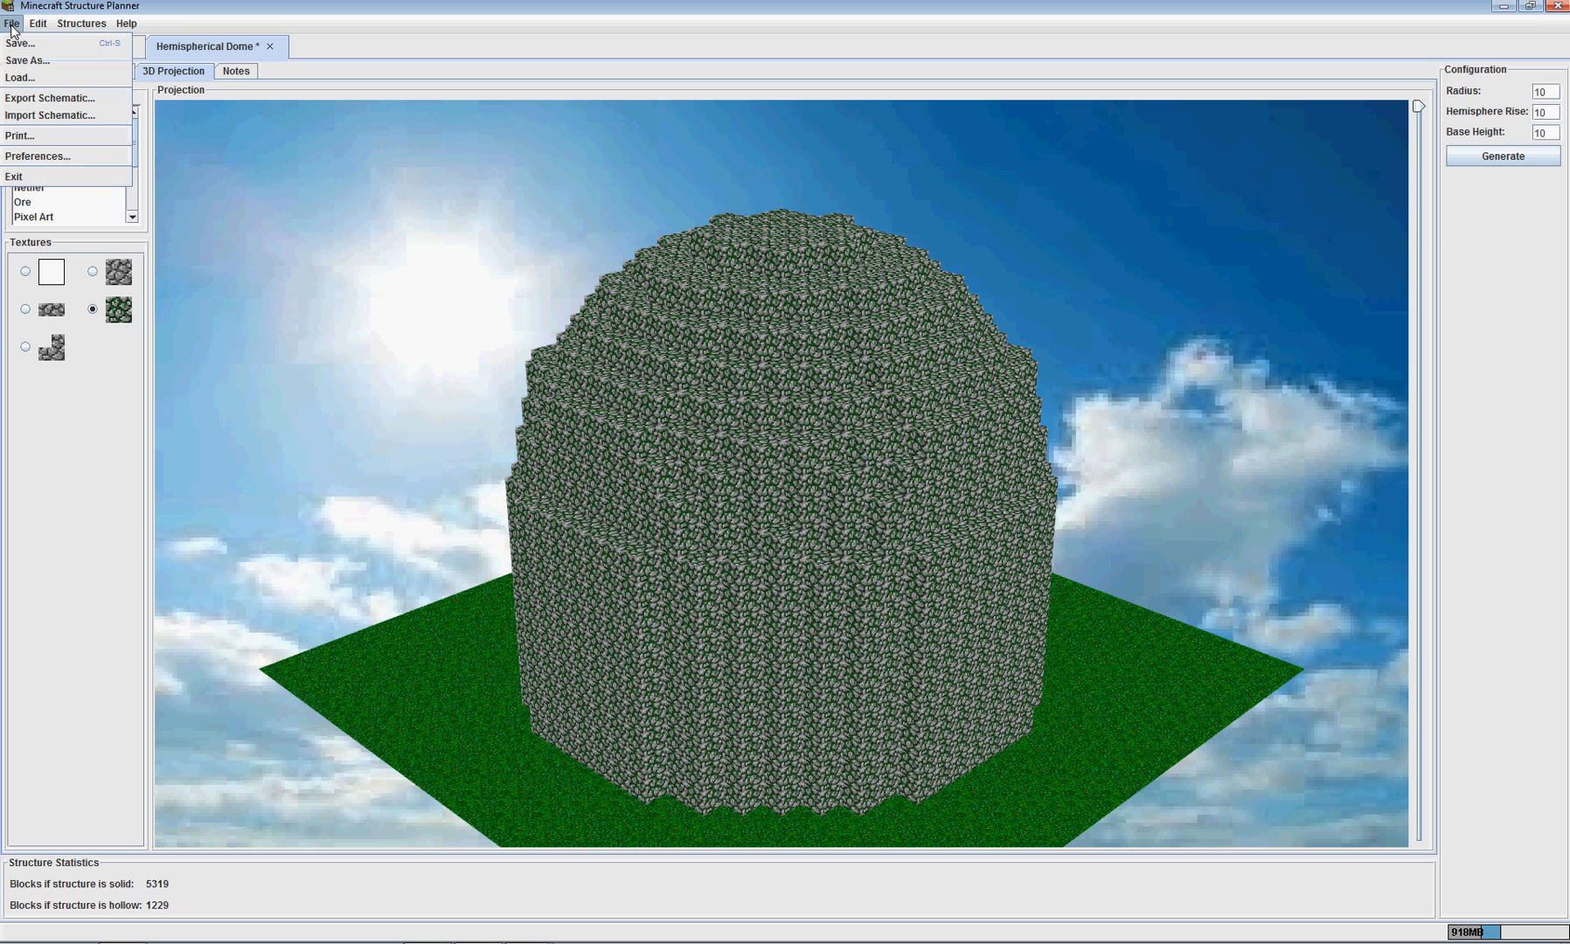
left_click(74, 159)
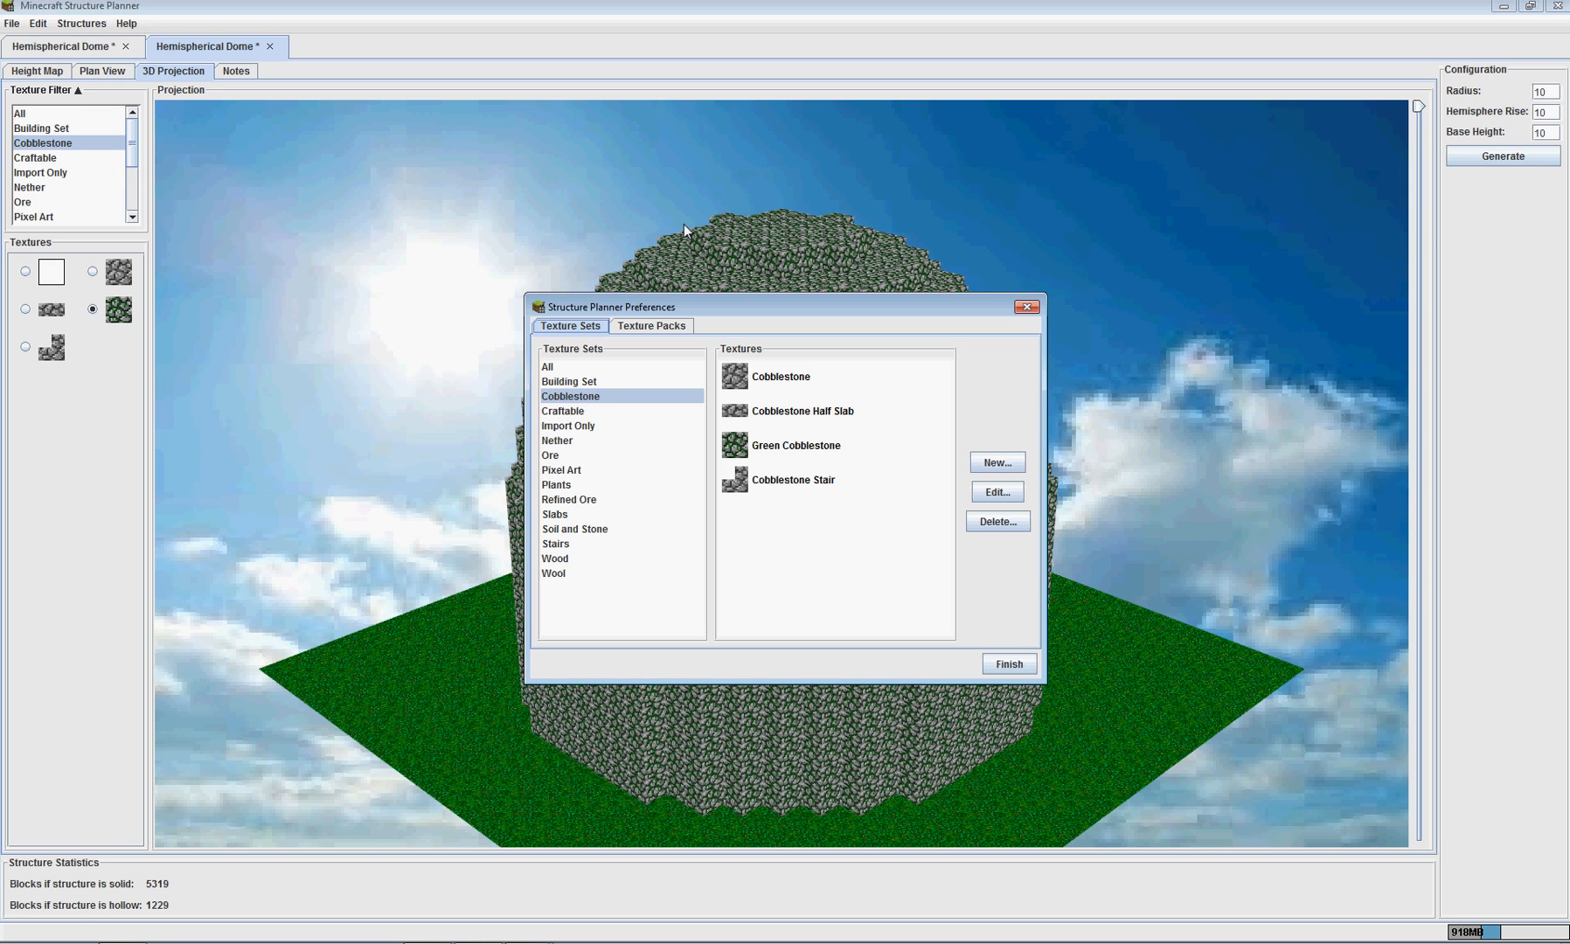
left_click(647, 328)
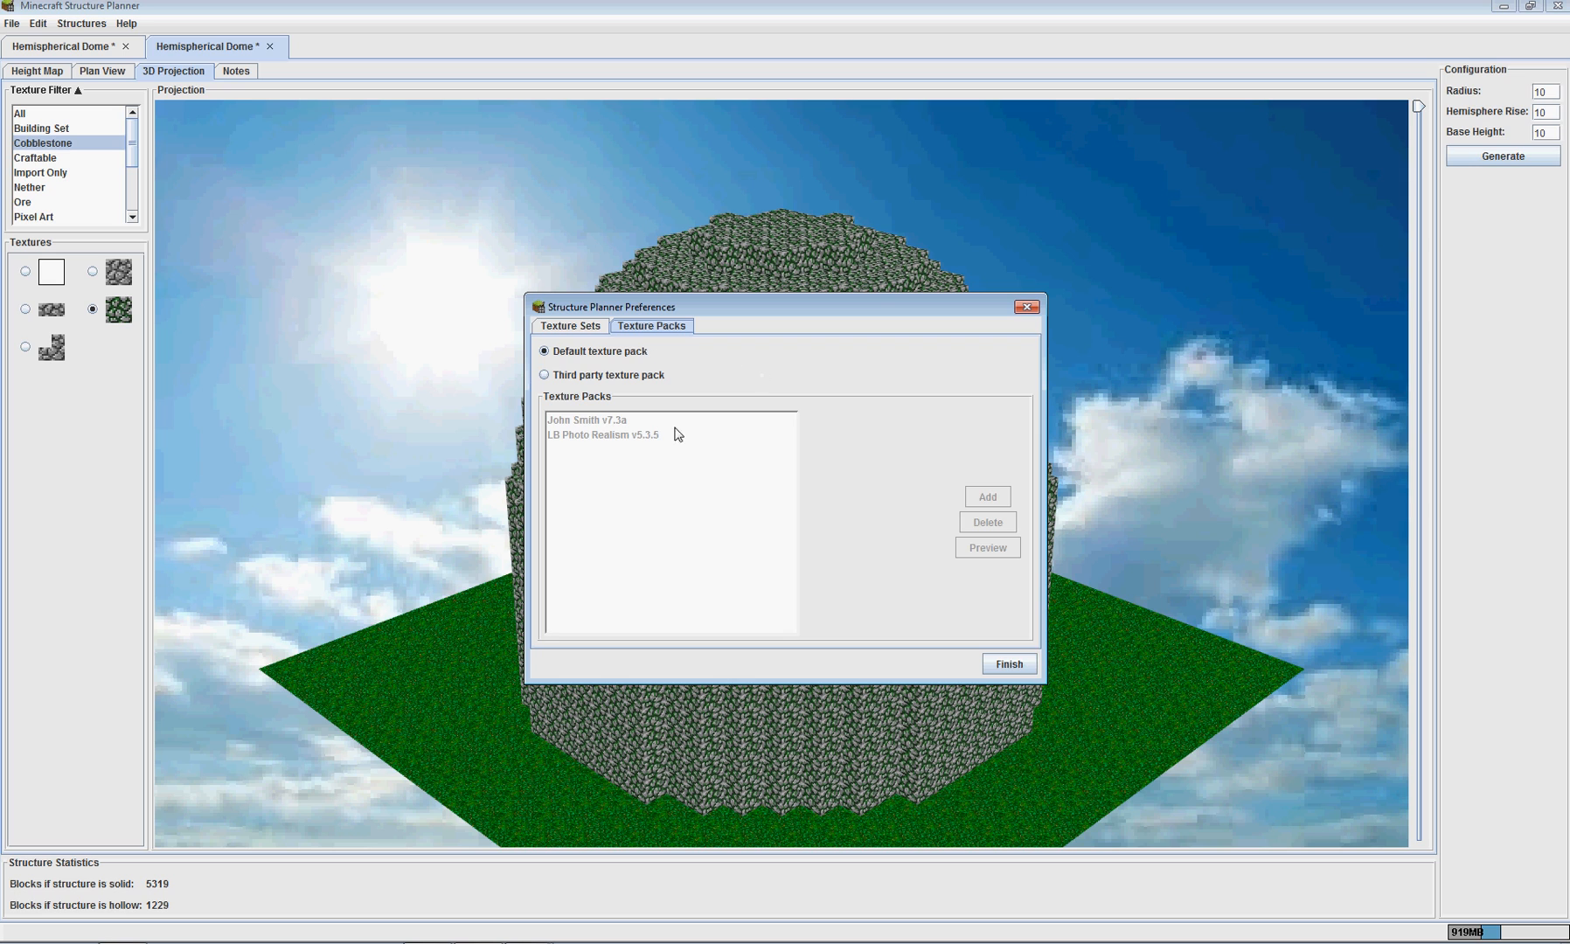
left_click(544, 377)
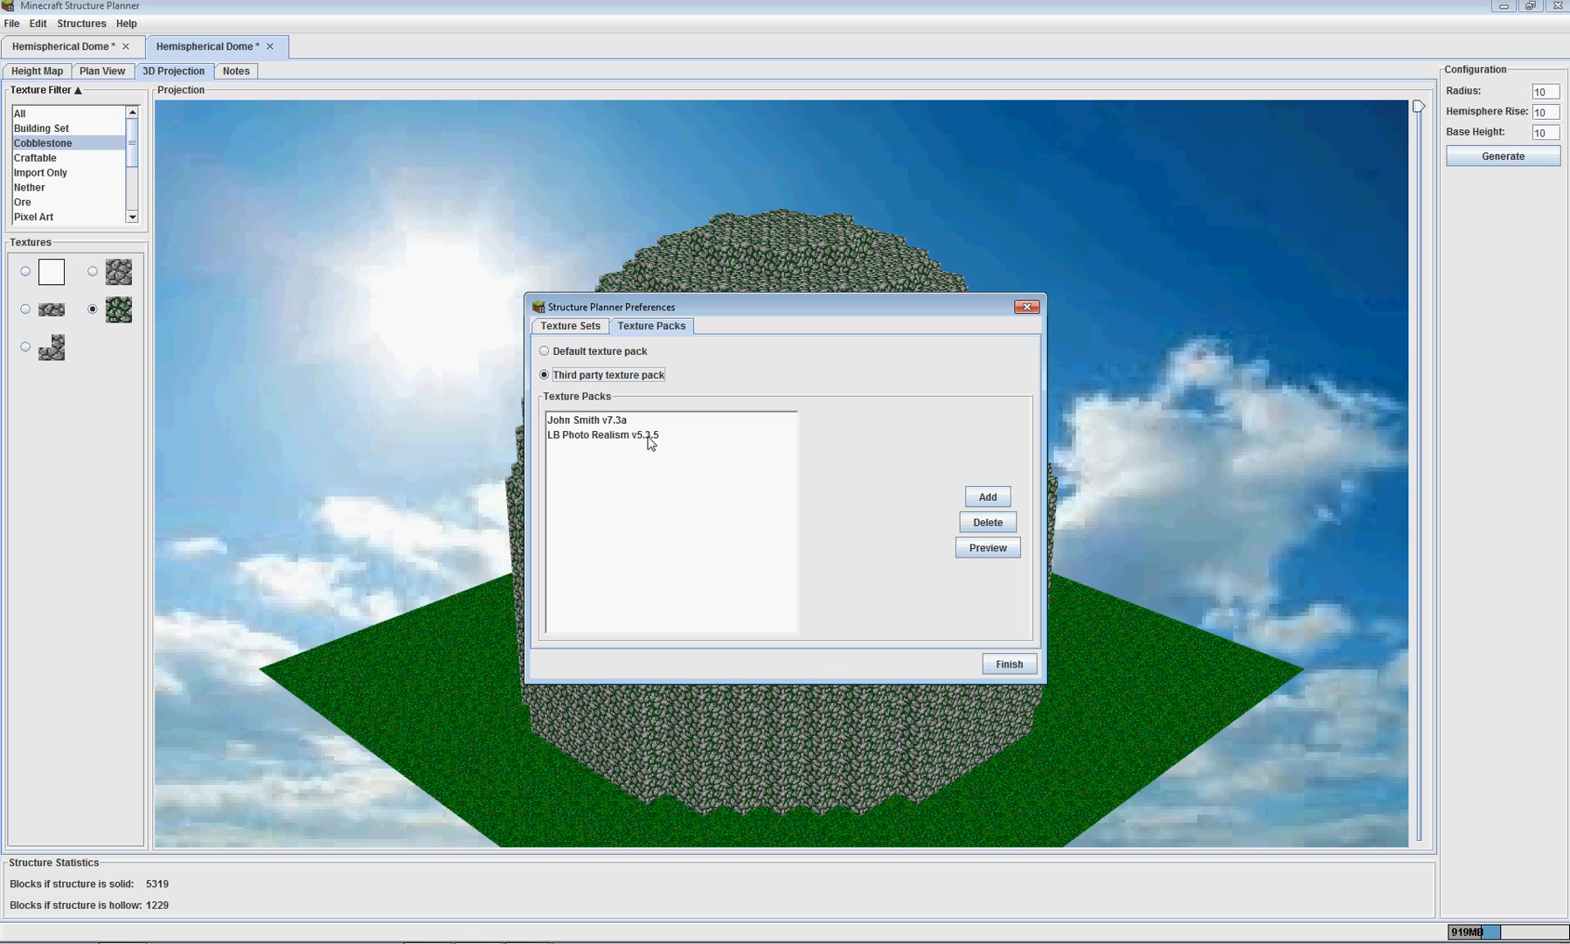
Add ScribbleCraft.zip from the Desktop as a new texture pack named ScribbleCraft
left_click(988, 497)
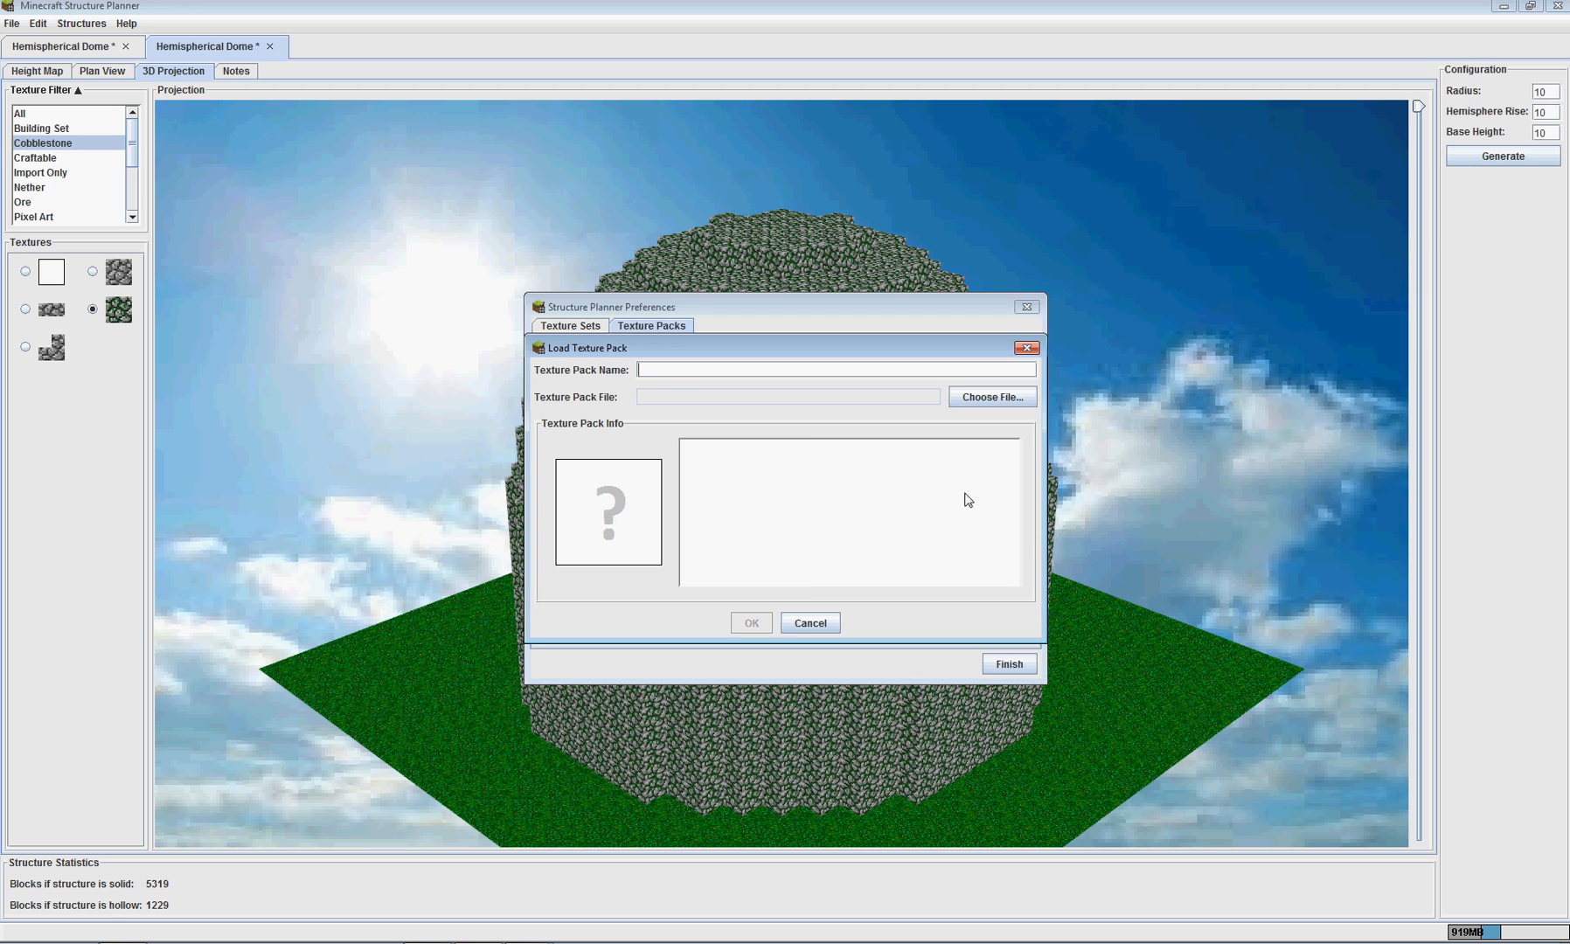
left_click(994, 397)
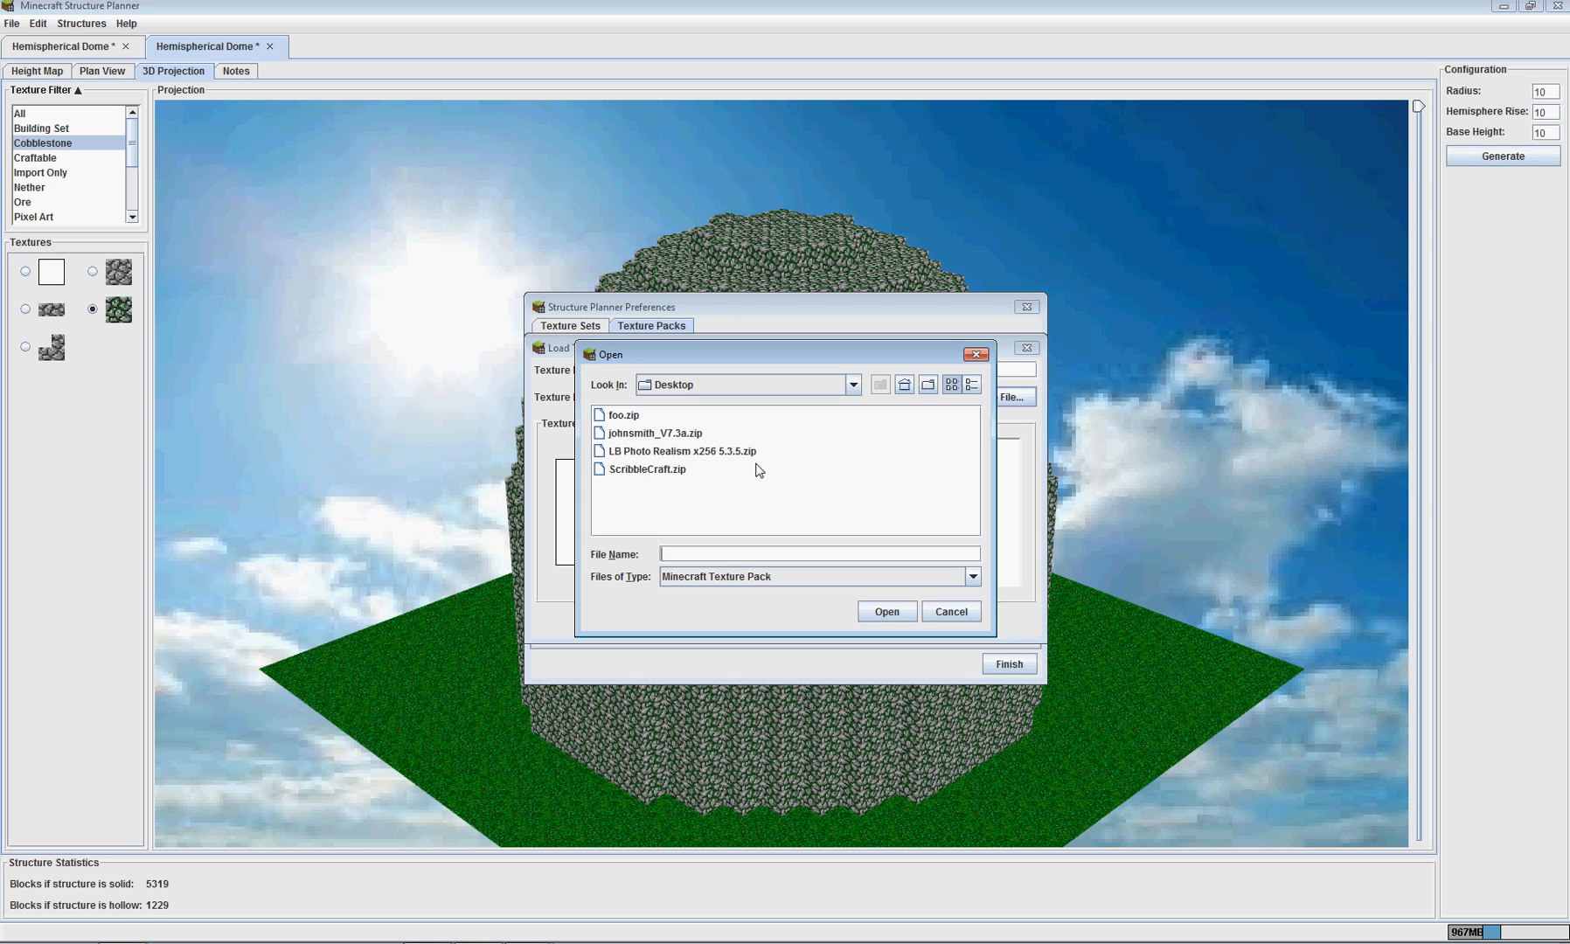
left_click(644, 471)
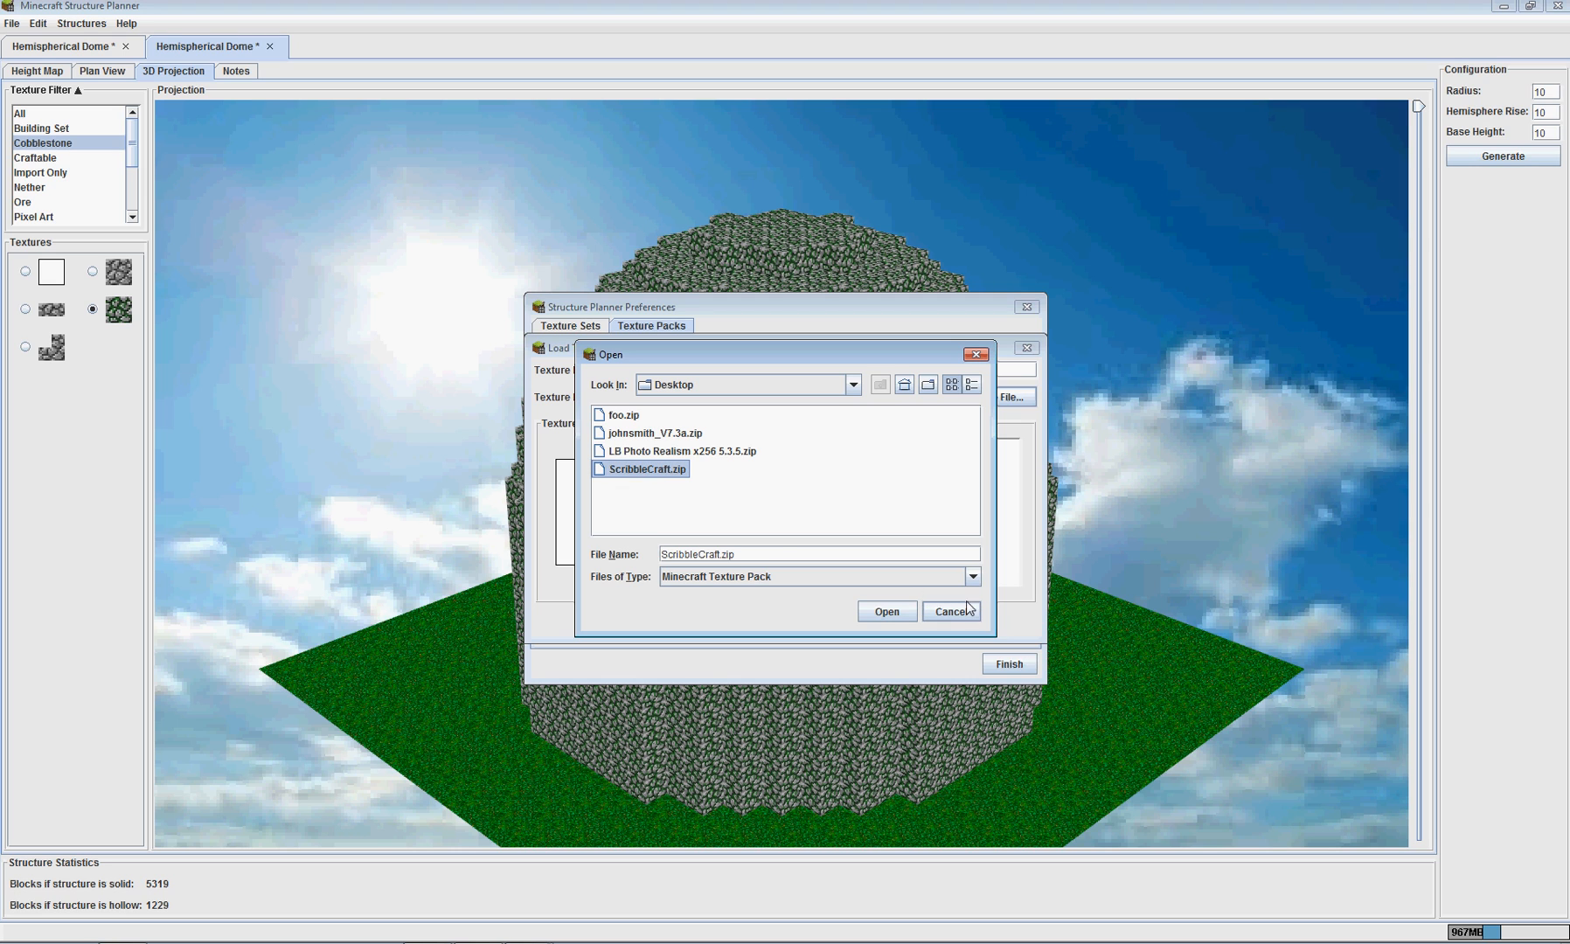
left_click(879, 612)
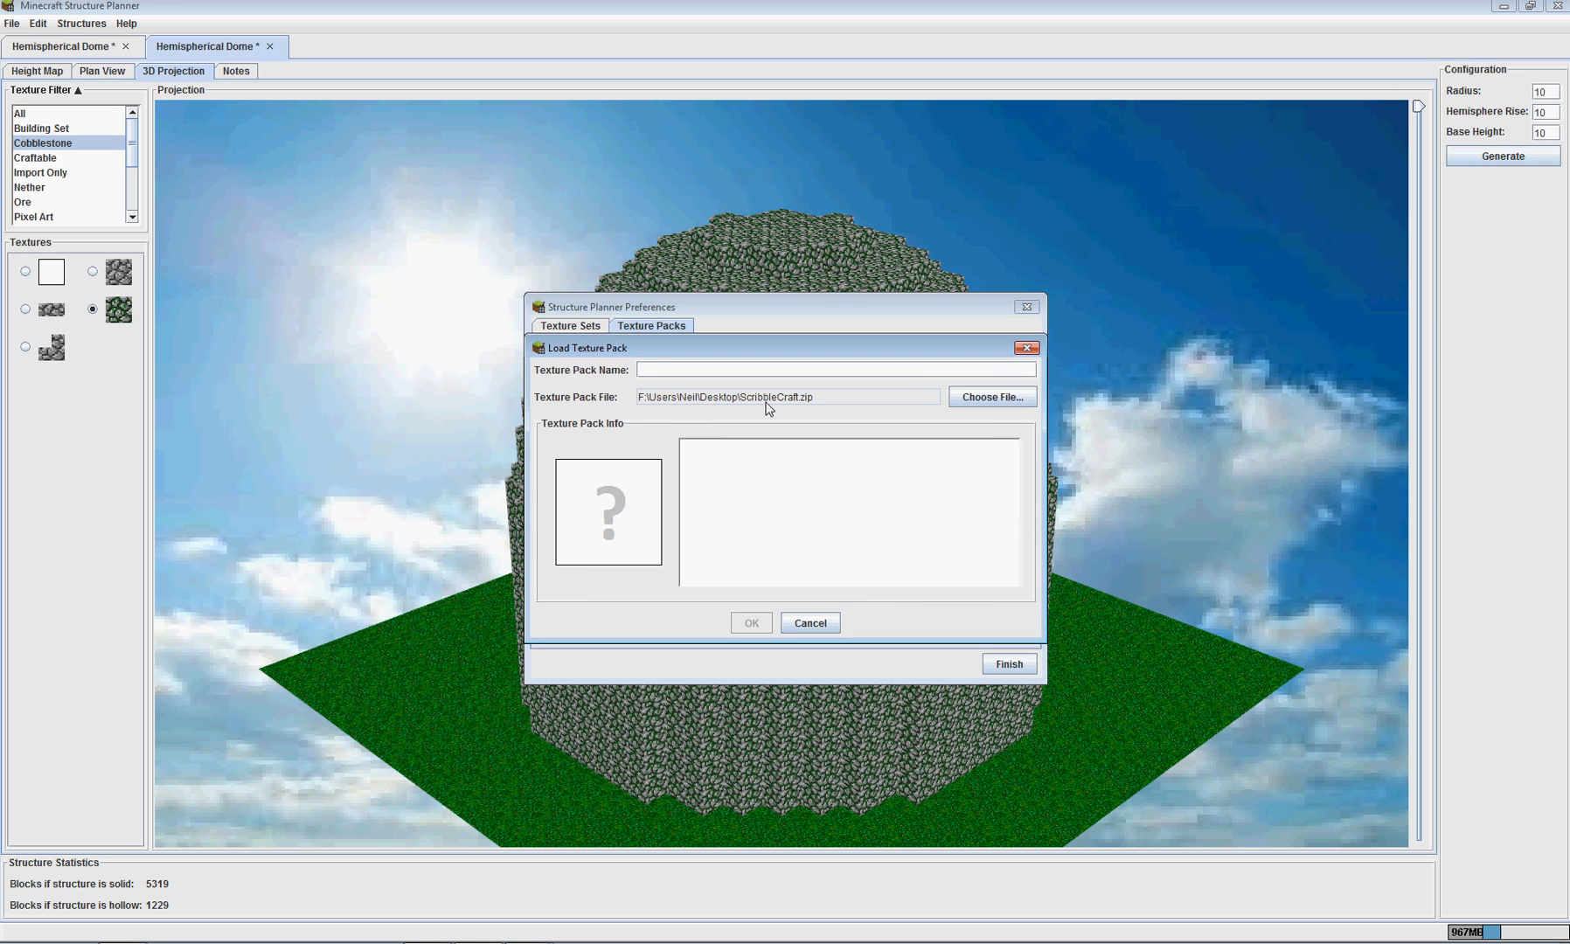
type("ScribbleCraft")
left_click(753, 624)
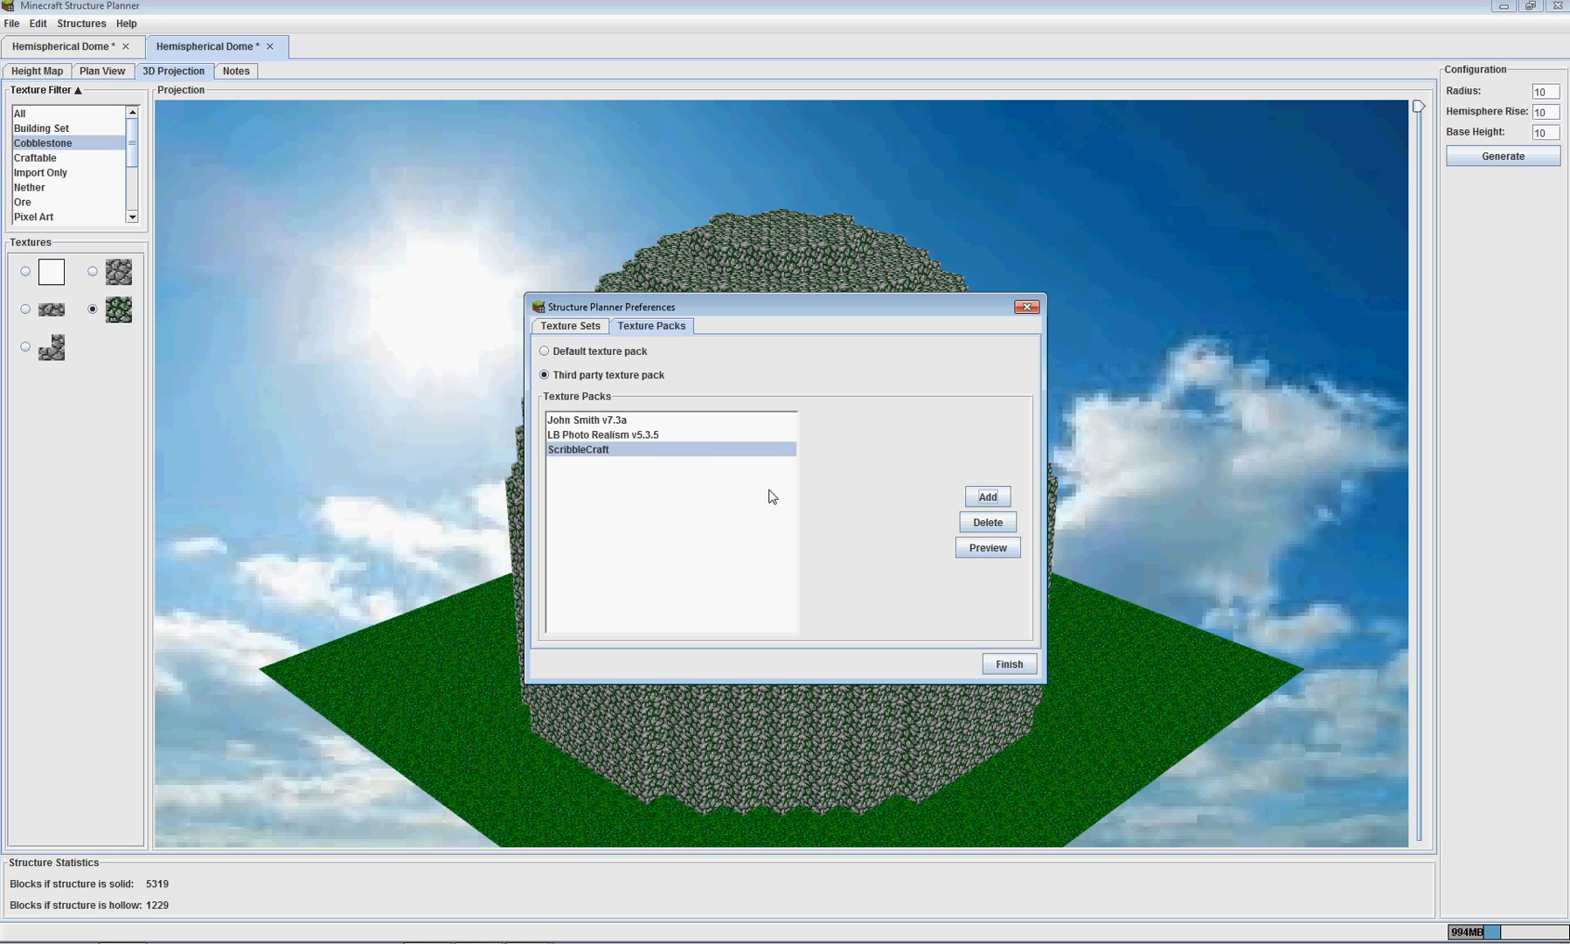
Preview the ScribbleCraft texture pack and apply it as the active pack
left_click(987, 549)
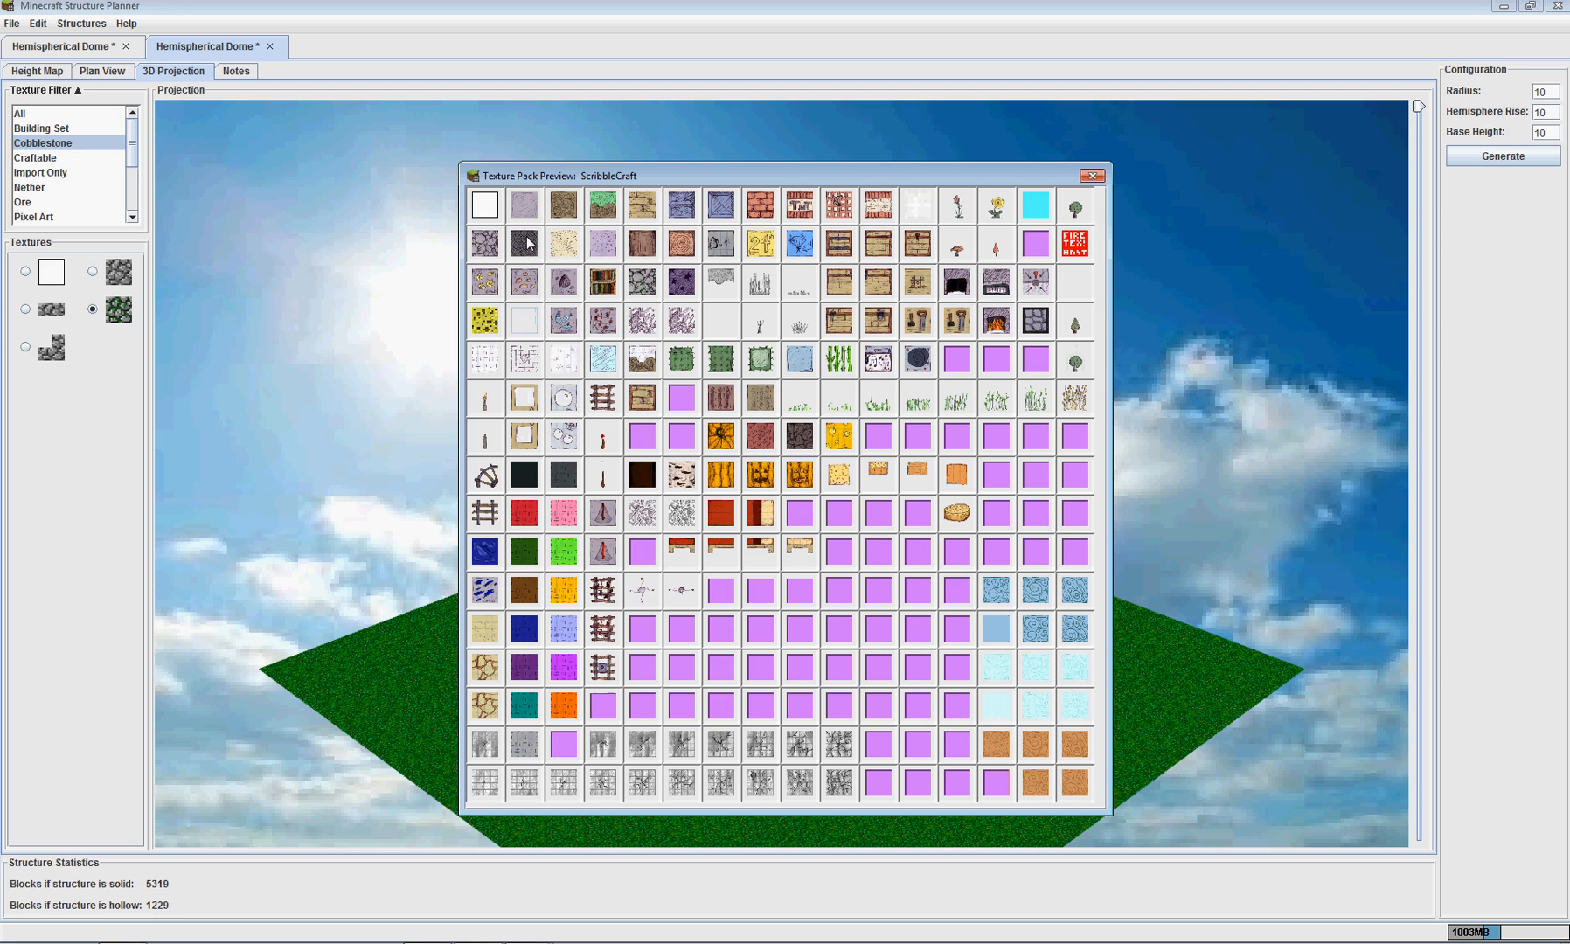
left_click(1100, 175)
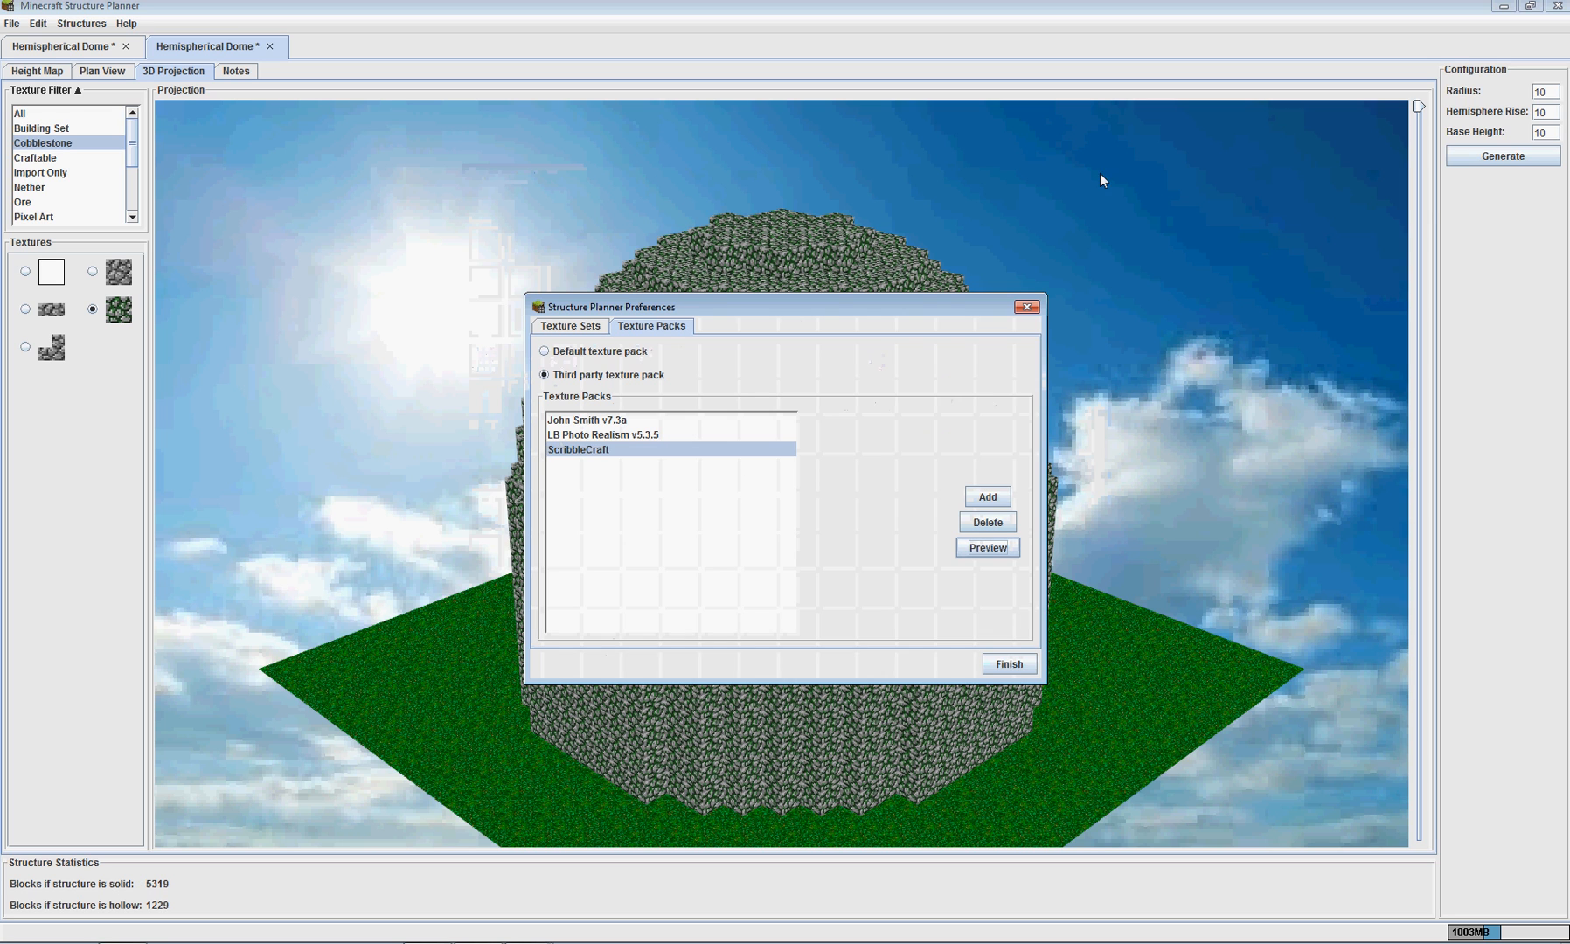
left_click(601, 451)
left_click(1006, 666)
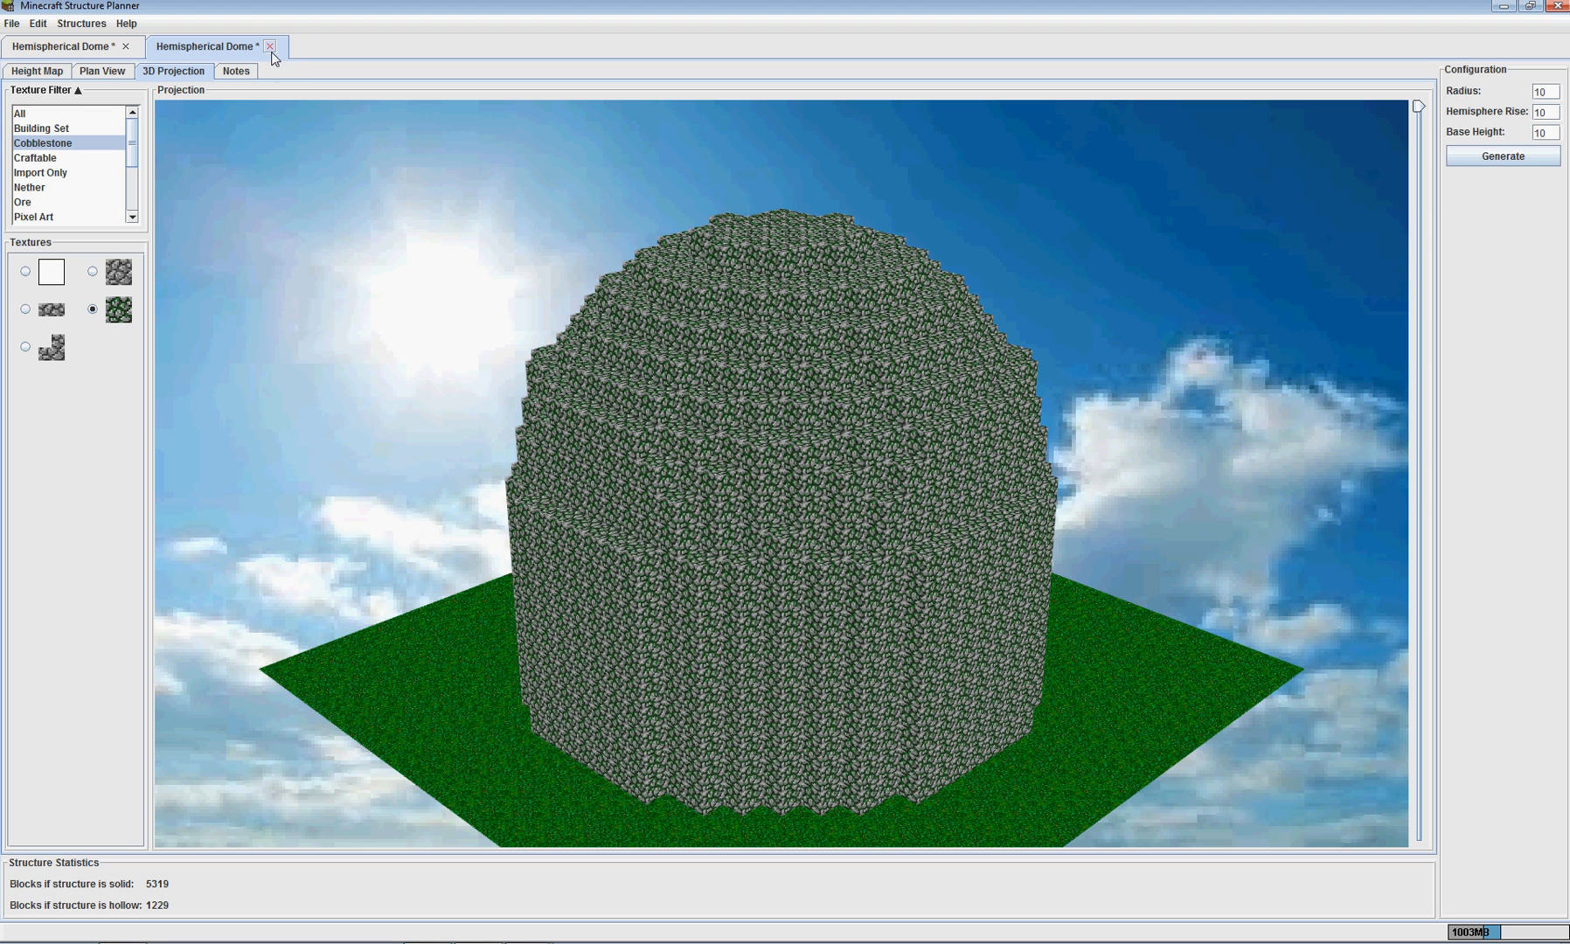
Close both open Hemispherical Dome structures without saving their changes
left_click(270, 46)
left_click(785, 494)
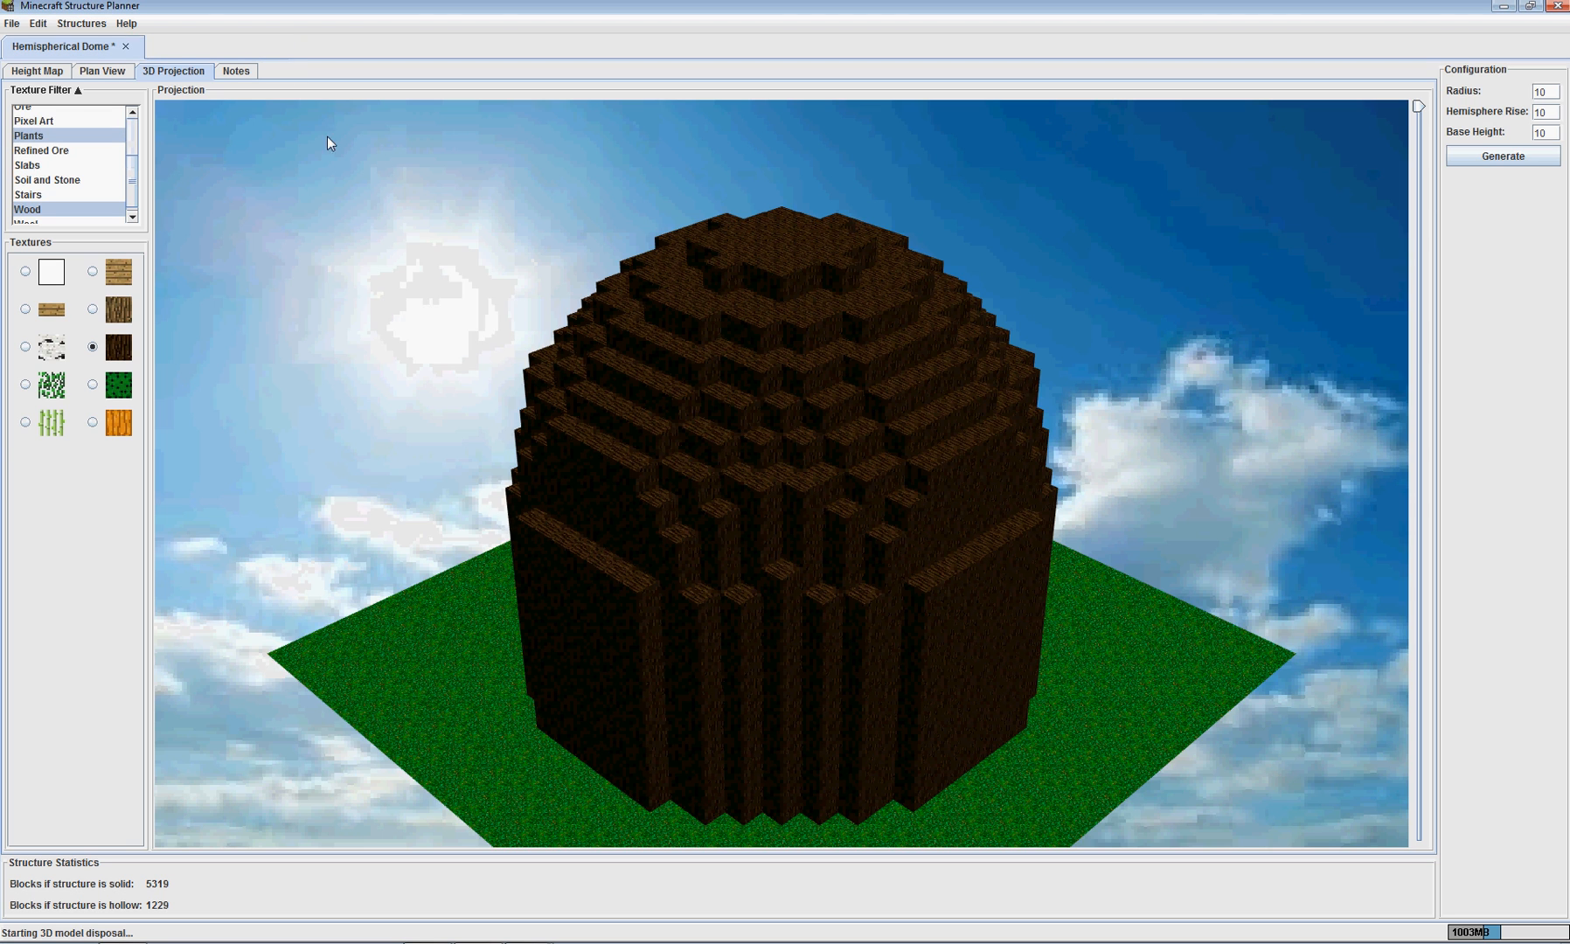
left_click(125, 46)
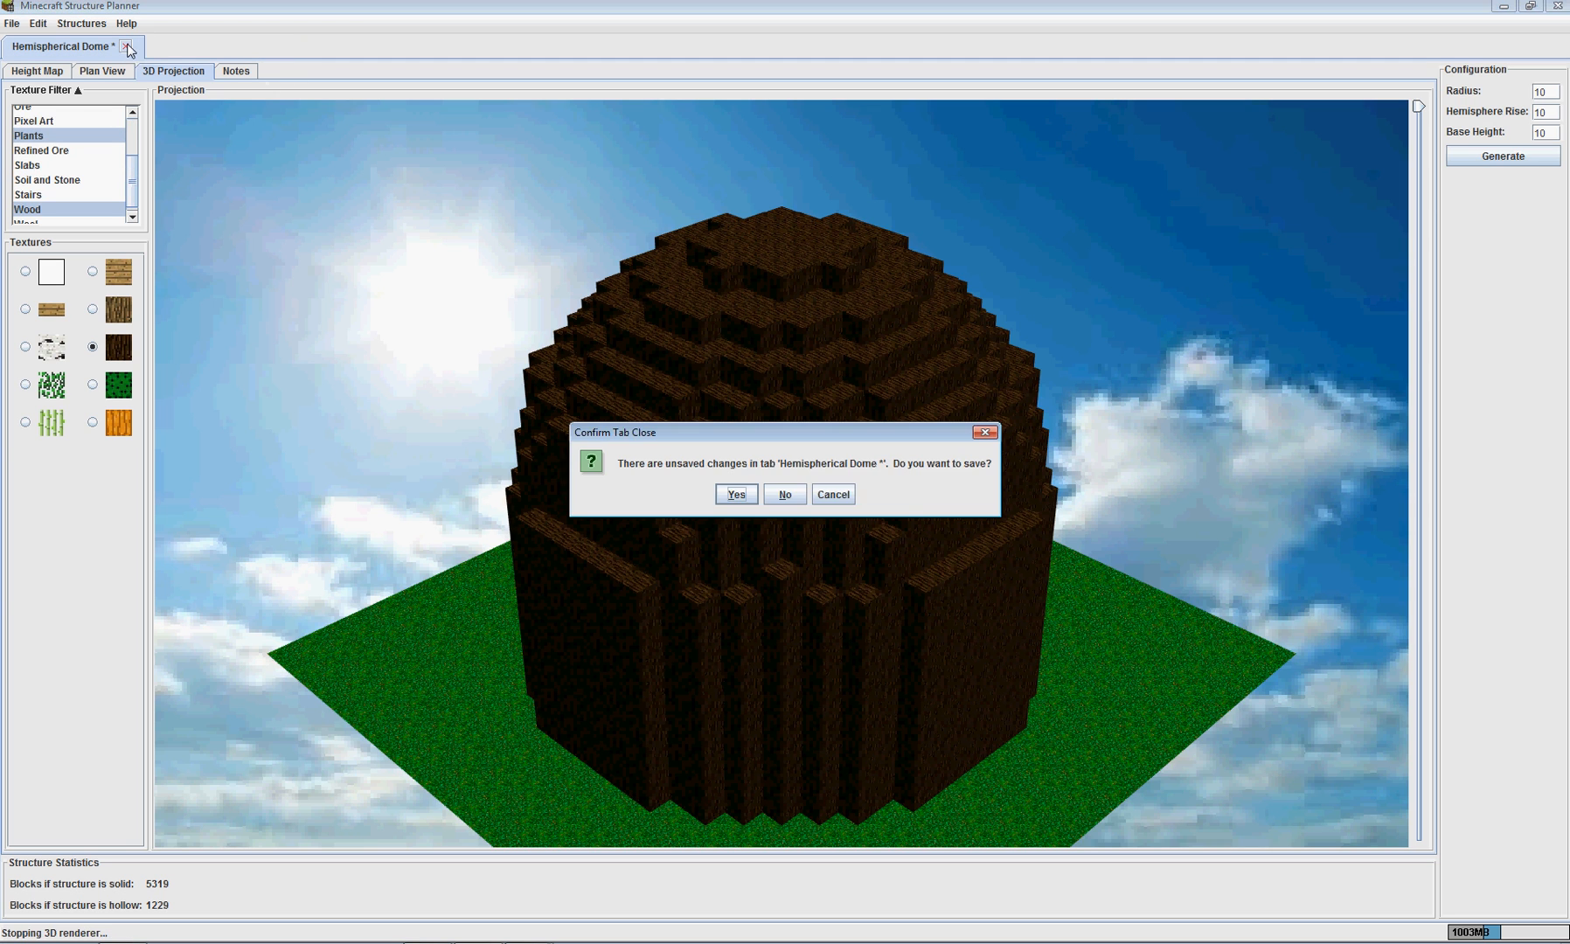
left_click(782, 494)
Generate a fresh Hemispherical Dome with radius 10, hemisphere rise 10 and base height 10
left_click(92, 24)
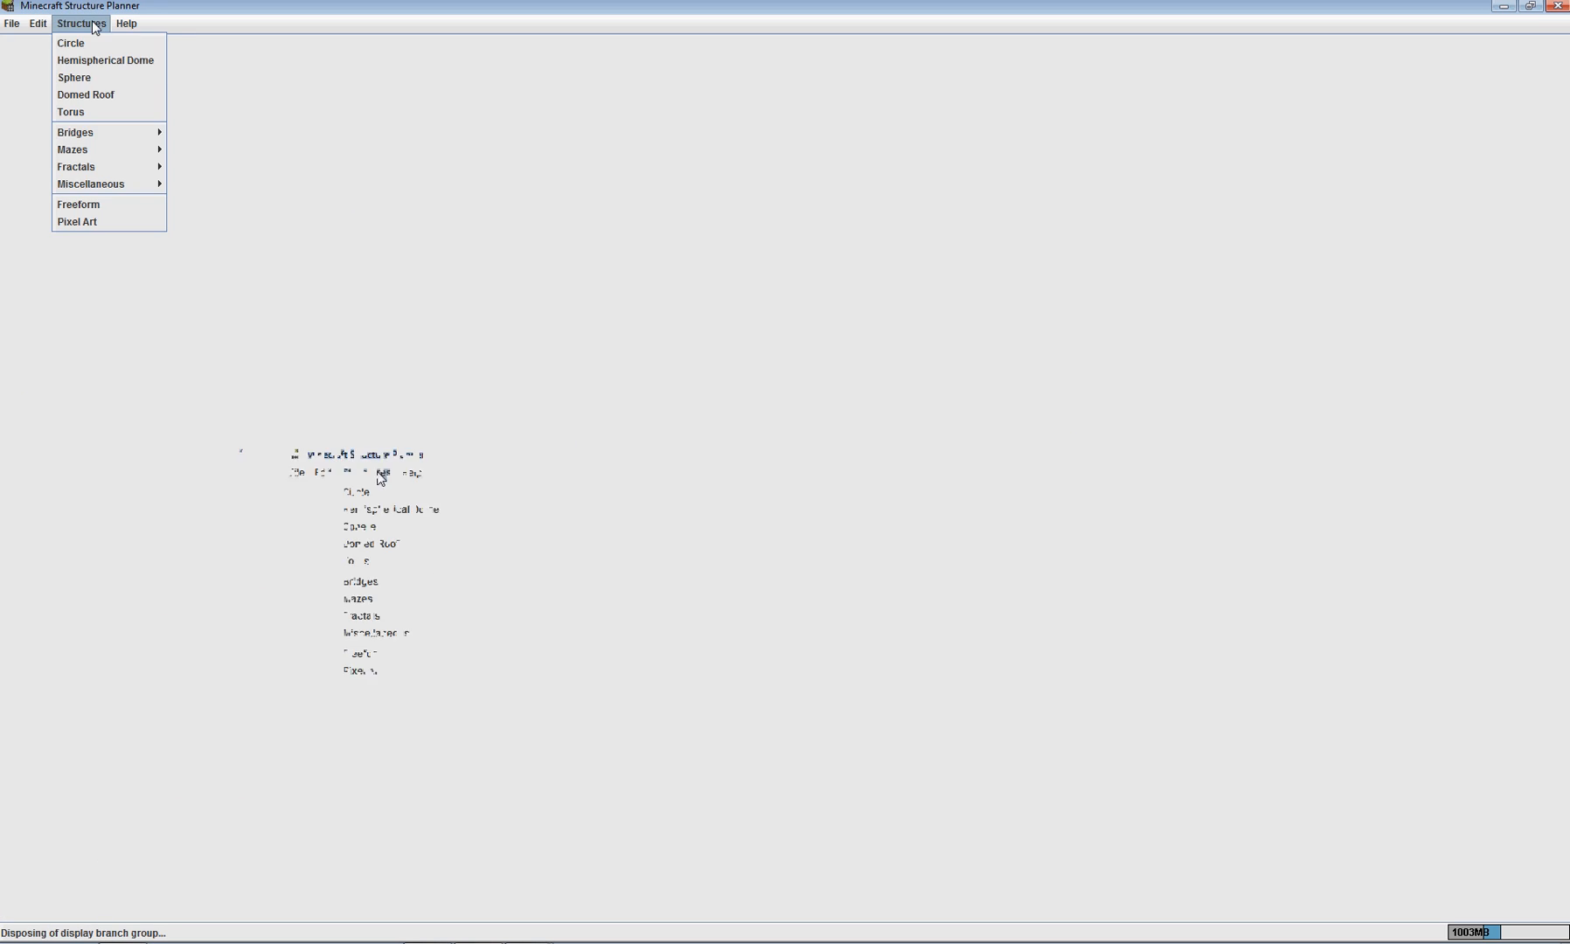
left_click(105, 59)
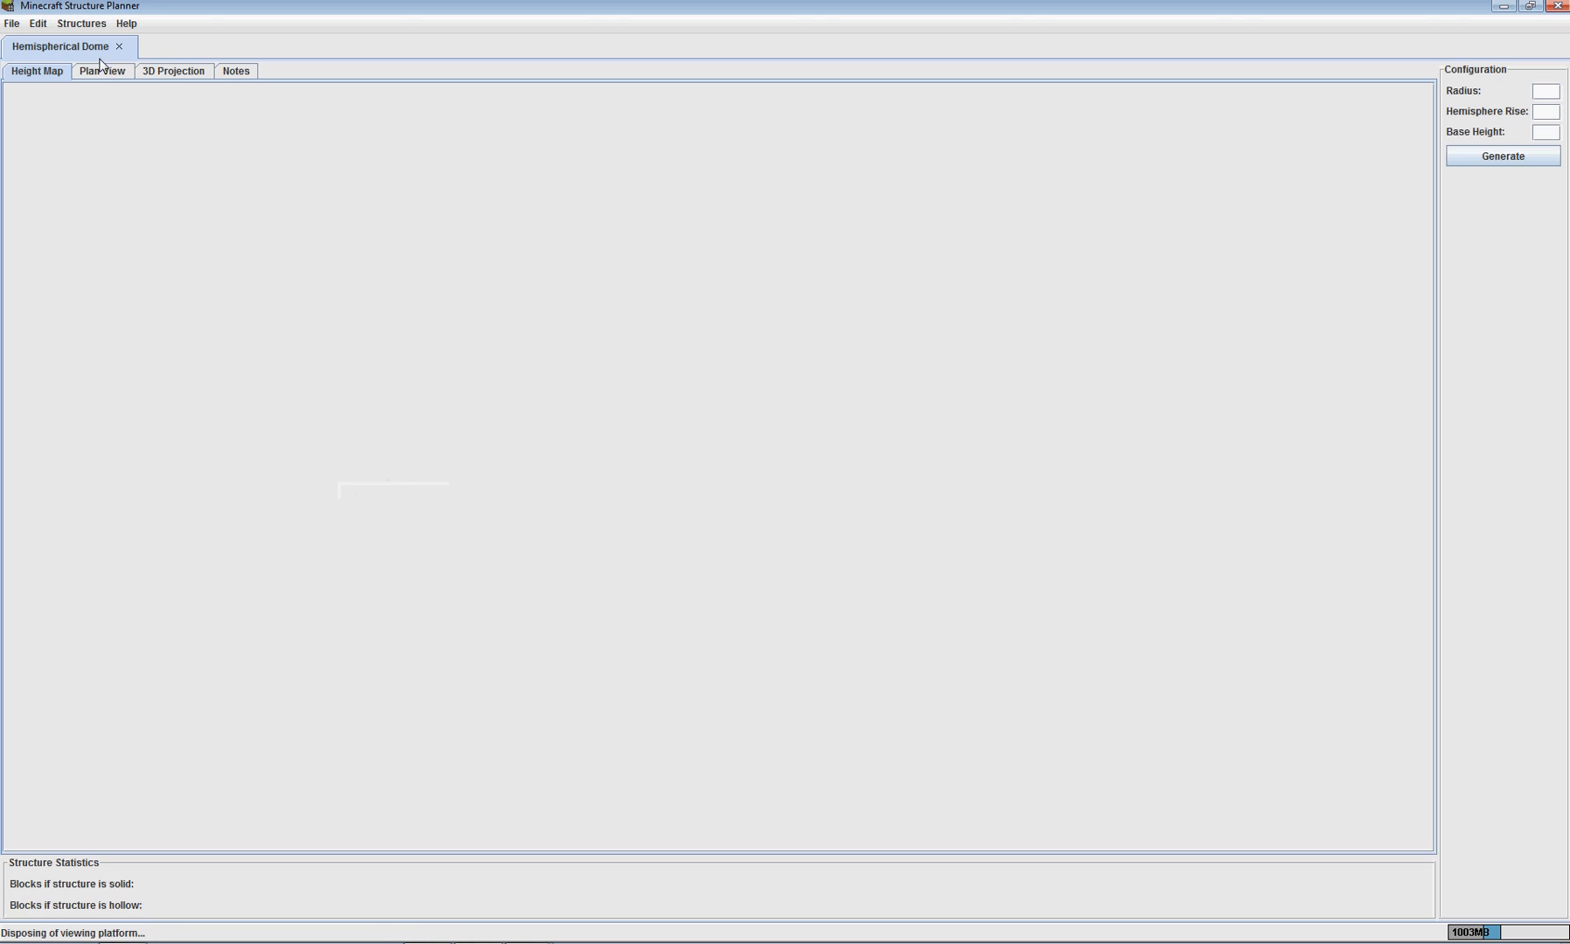
left_click(1543, 93)
type("10")
key("Tab")
type("10")
left_click(1509, 158)
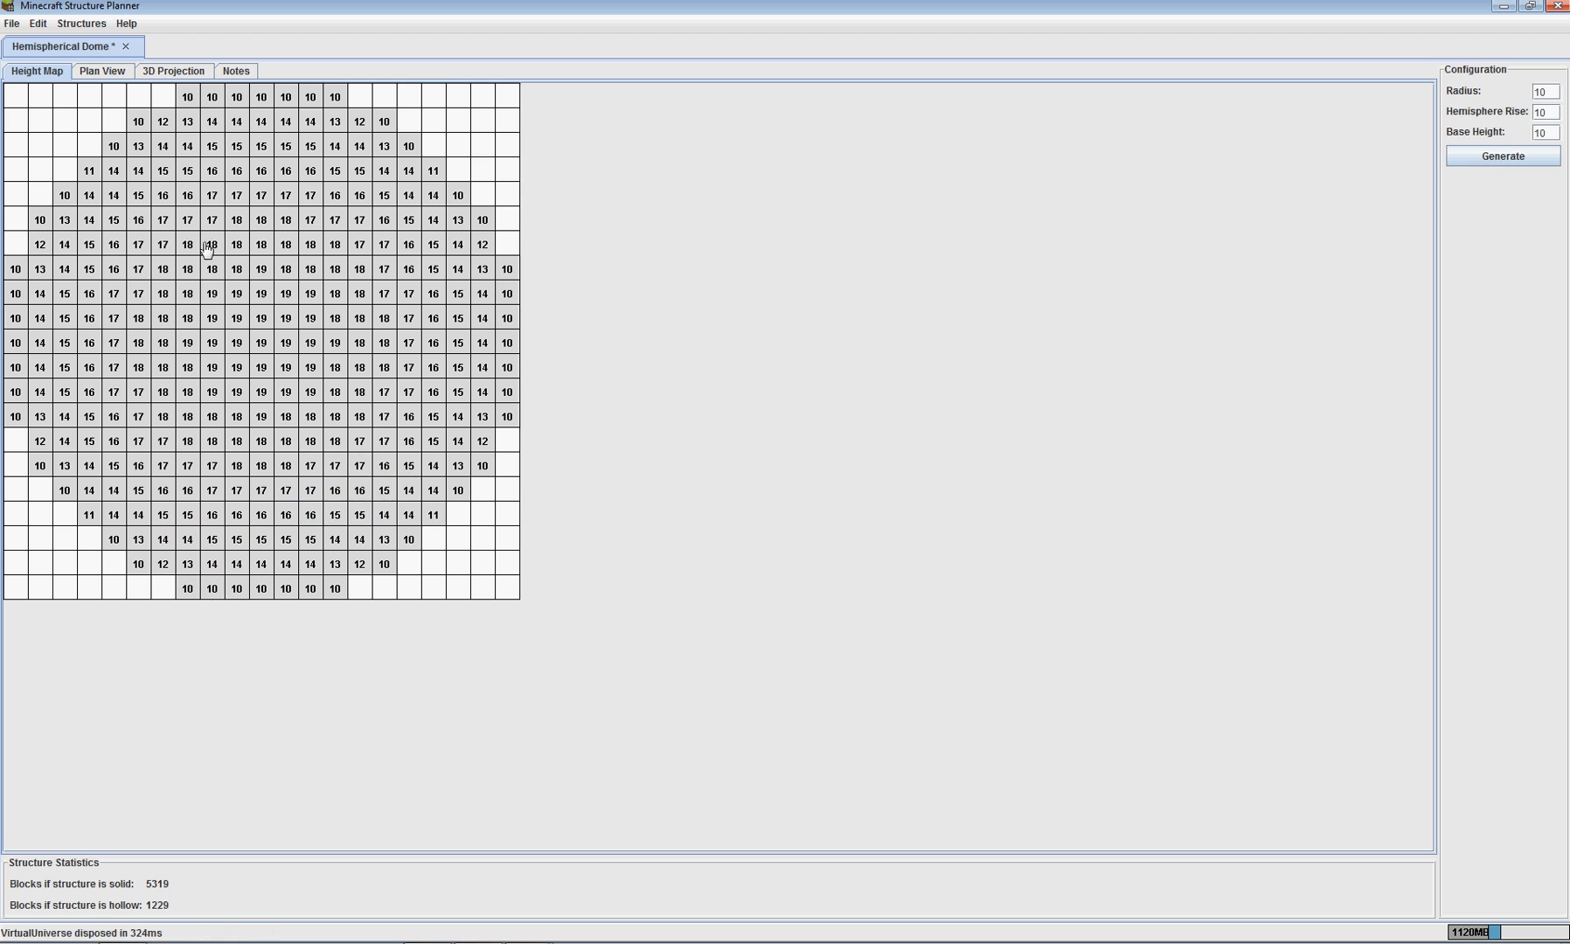
Show the dome in the 3D projection and texture it with pale birch wood, Cobblestone and finally Green Cobblestone
left_click(170, 72)
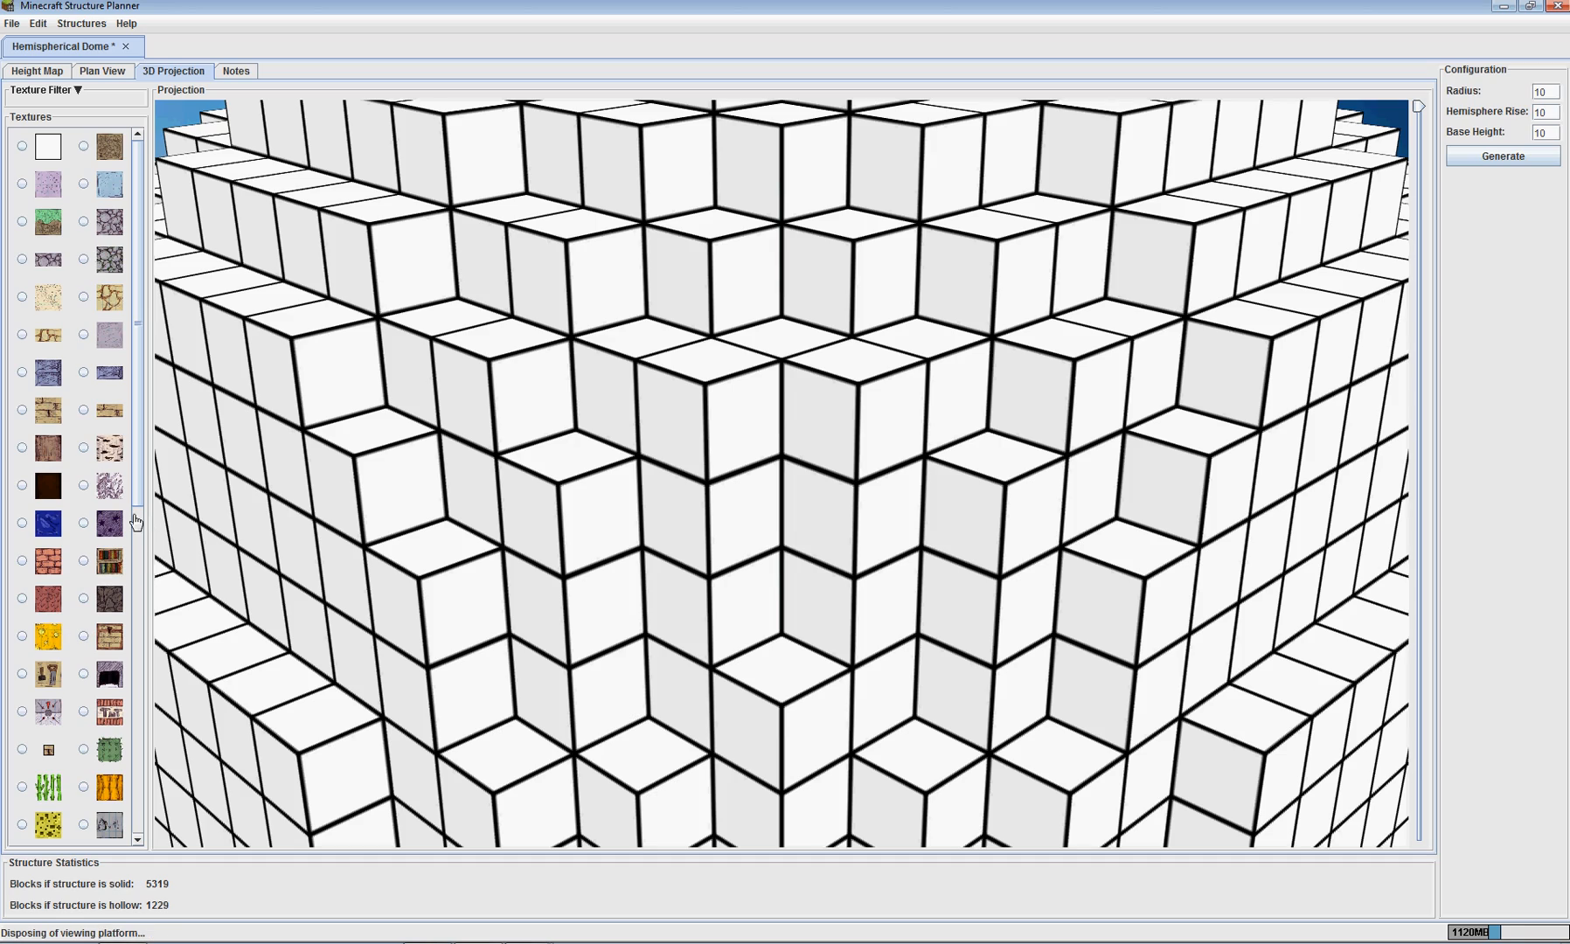
scroll(800, 368, "down", 5)
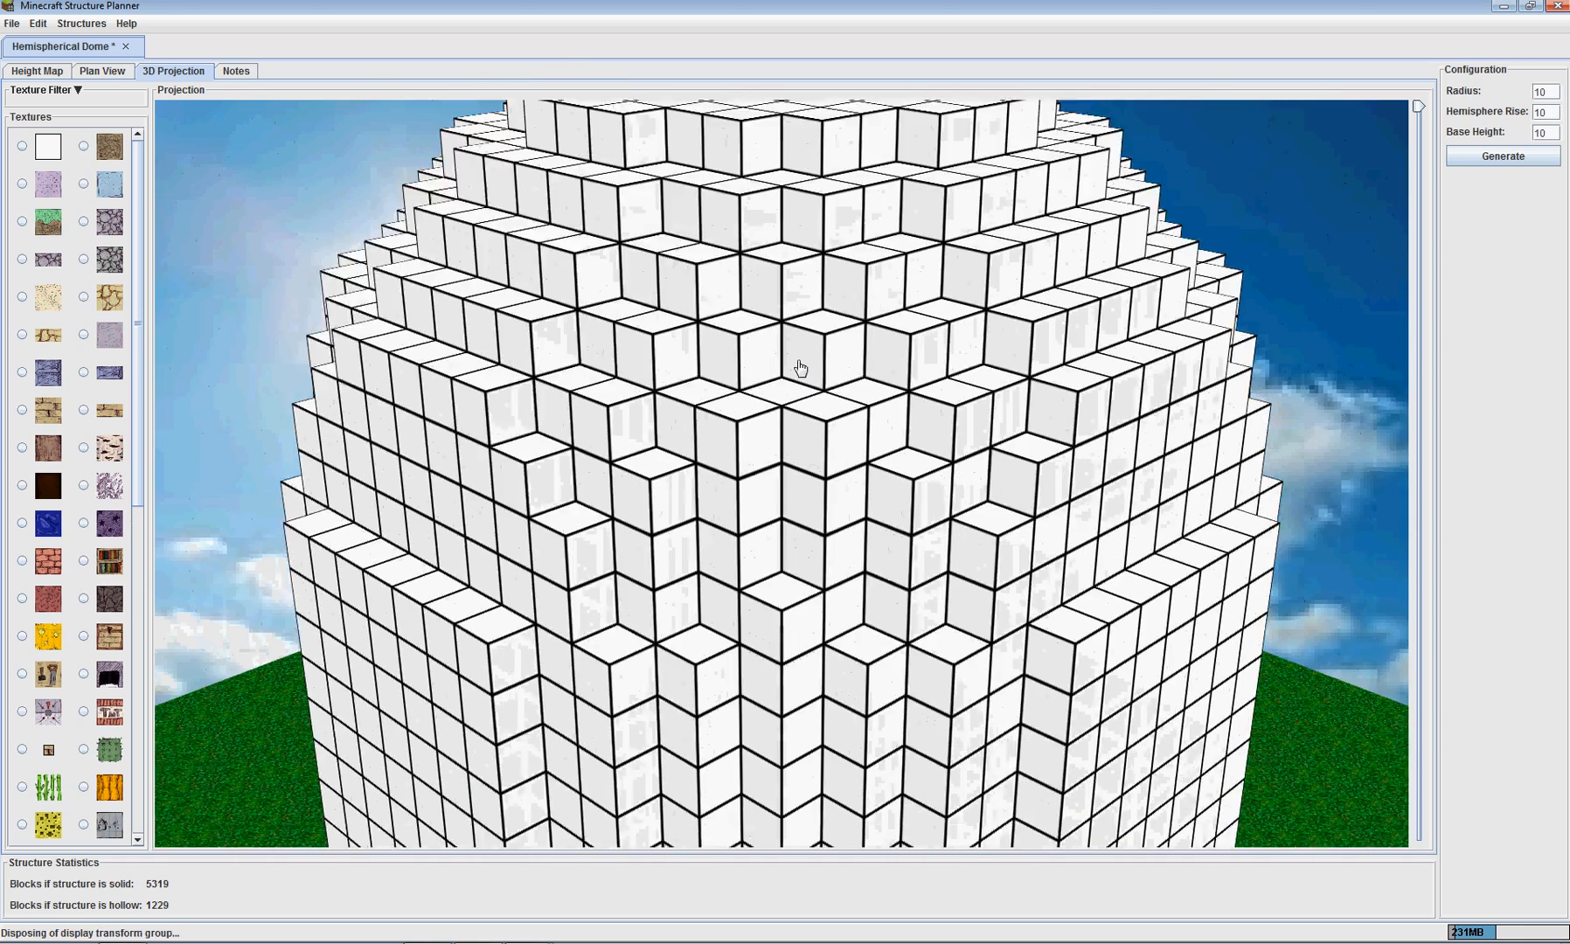
scroll(800, 367, "down", 8)
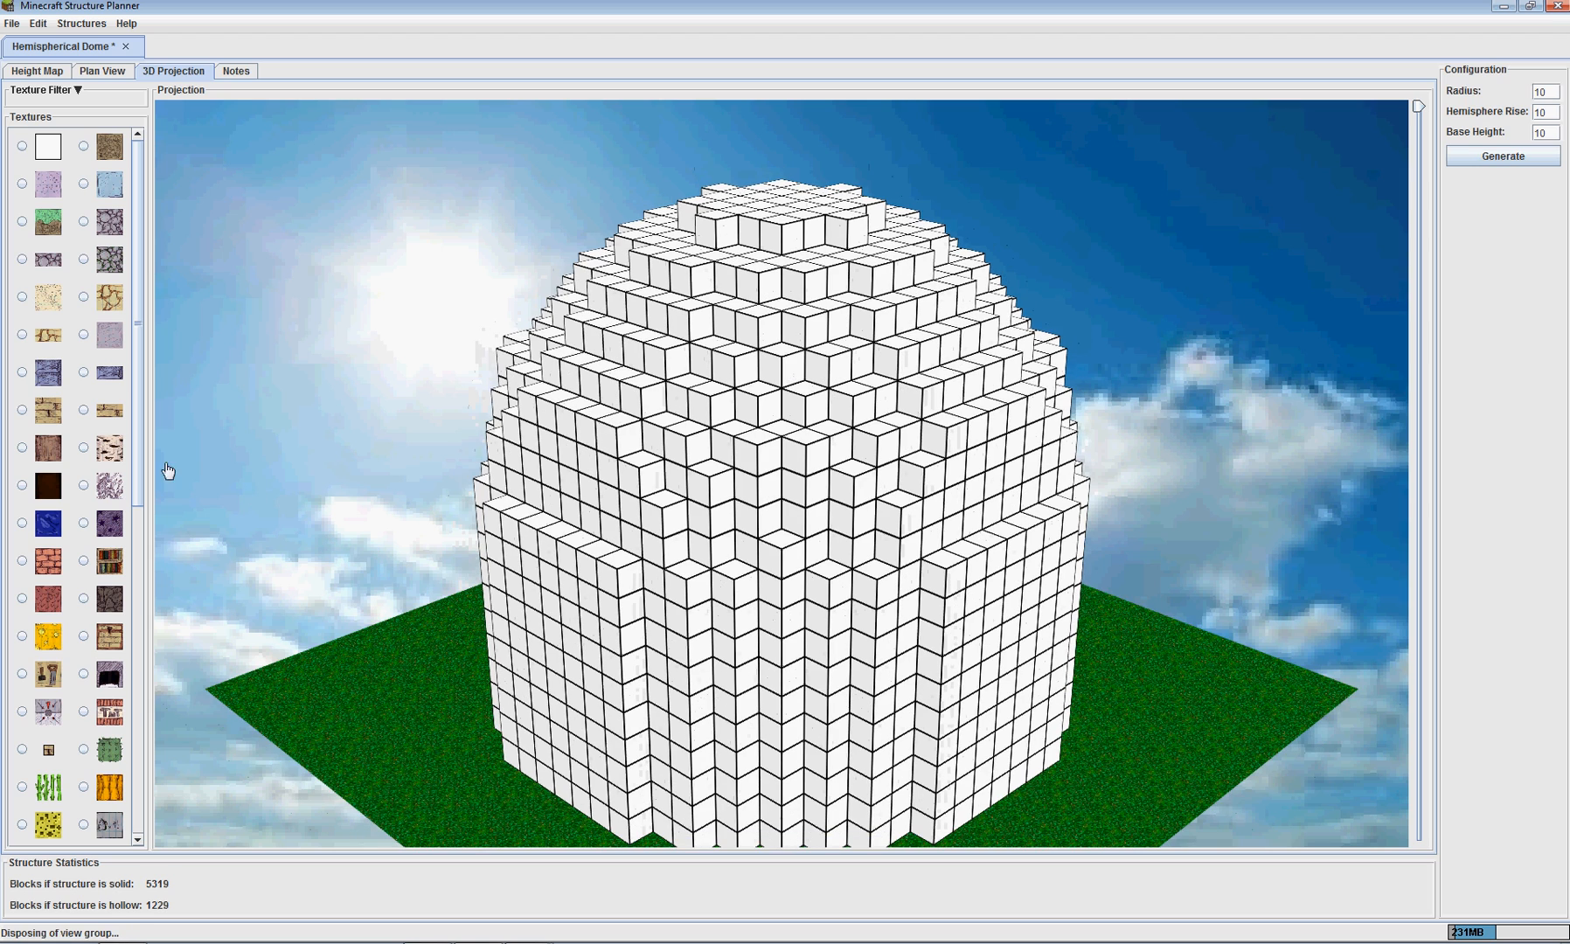
left_click(109, 448)
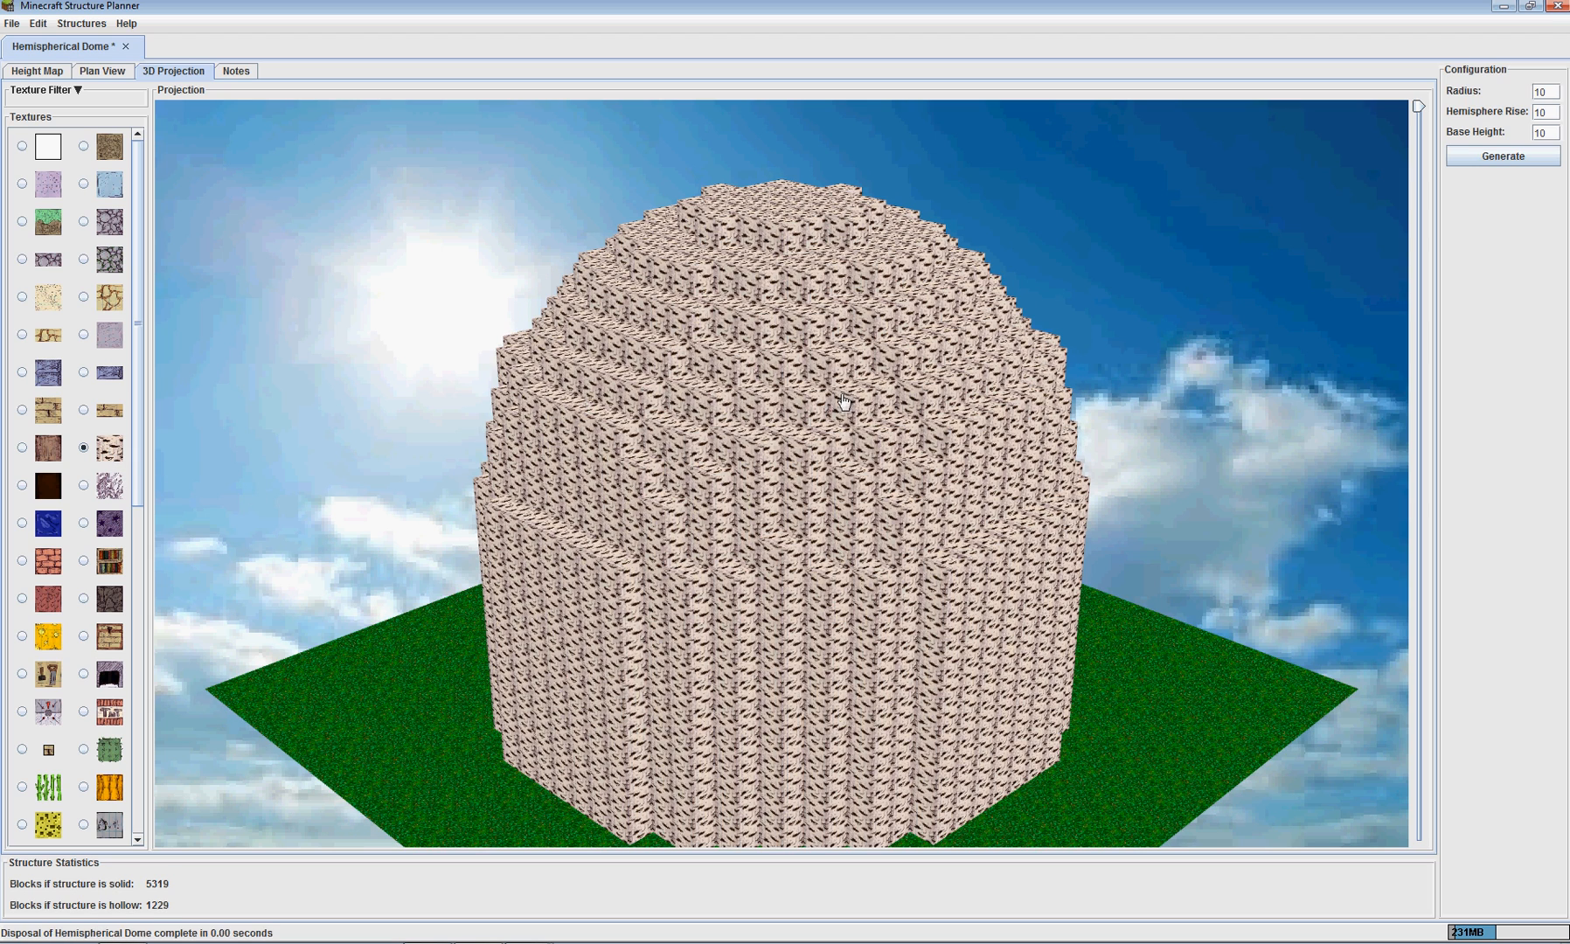
left_click(113, 224)
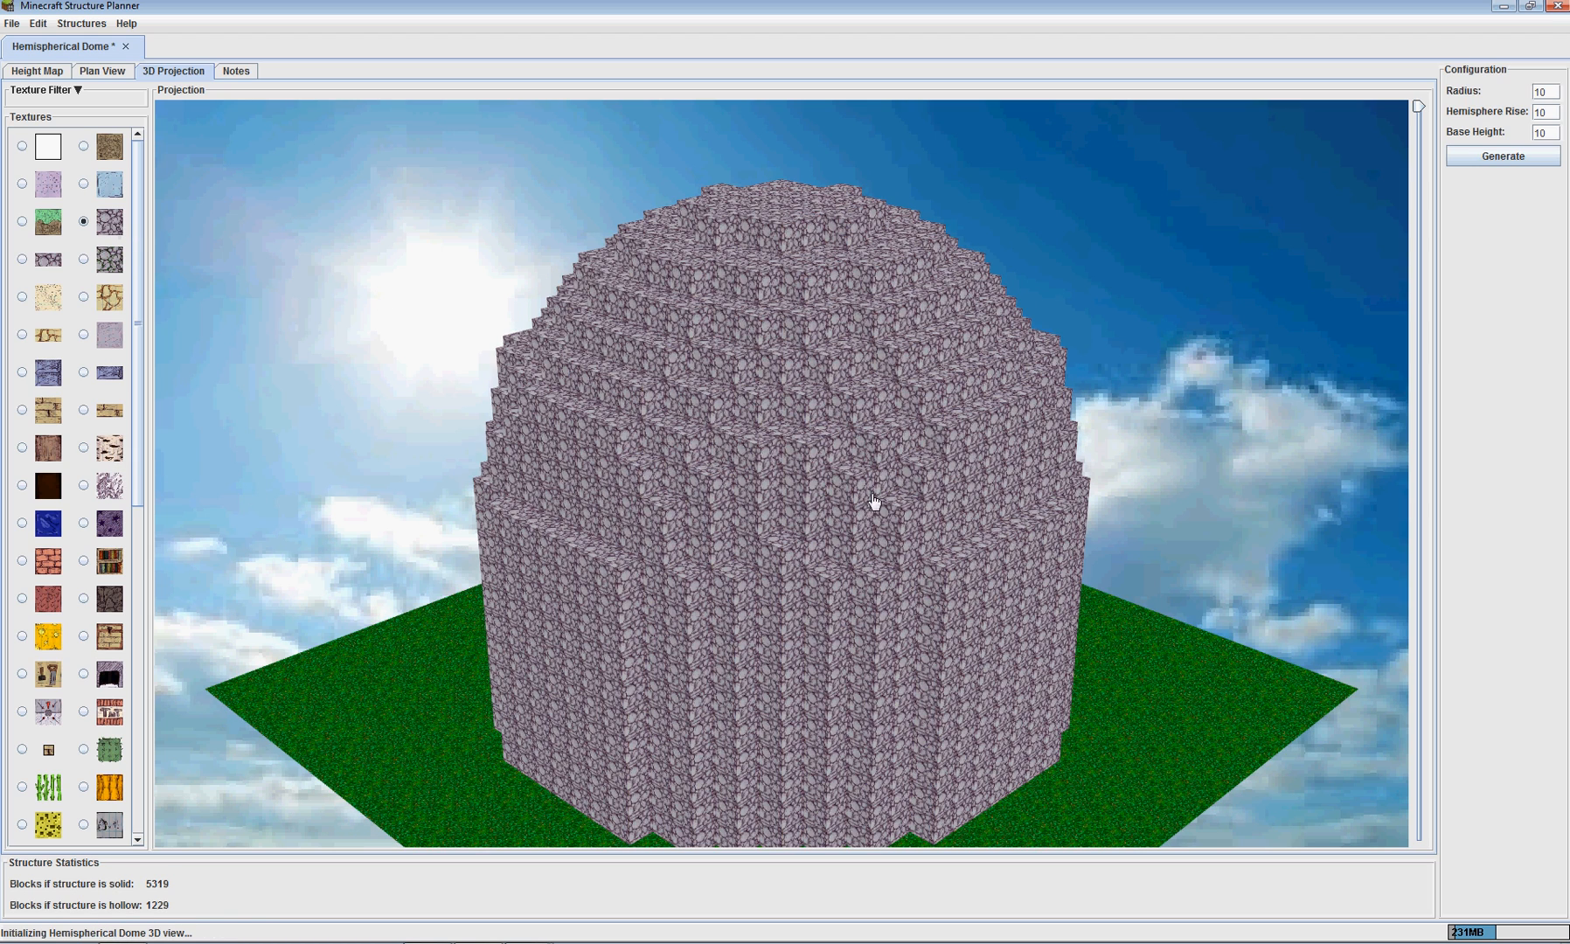
left_click(114, 265)
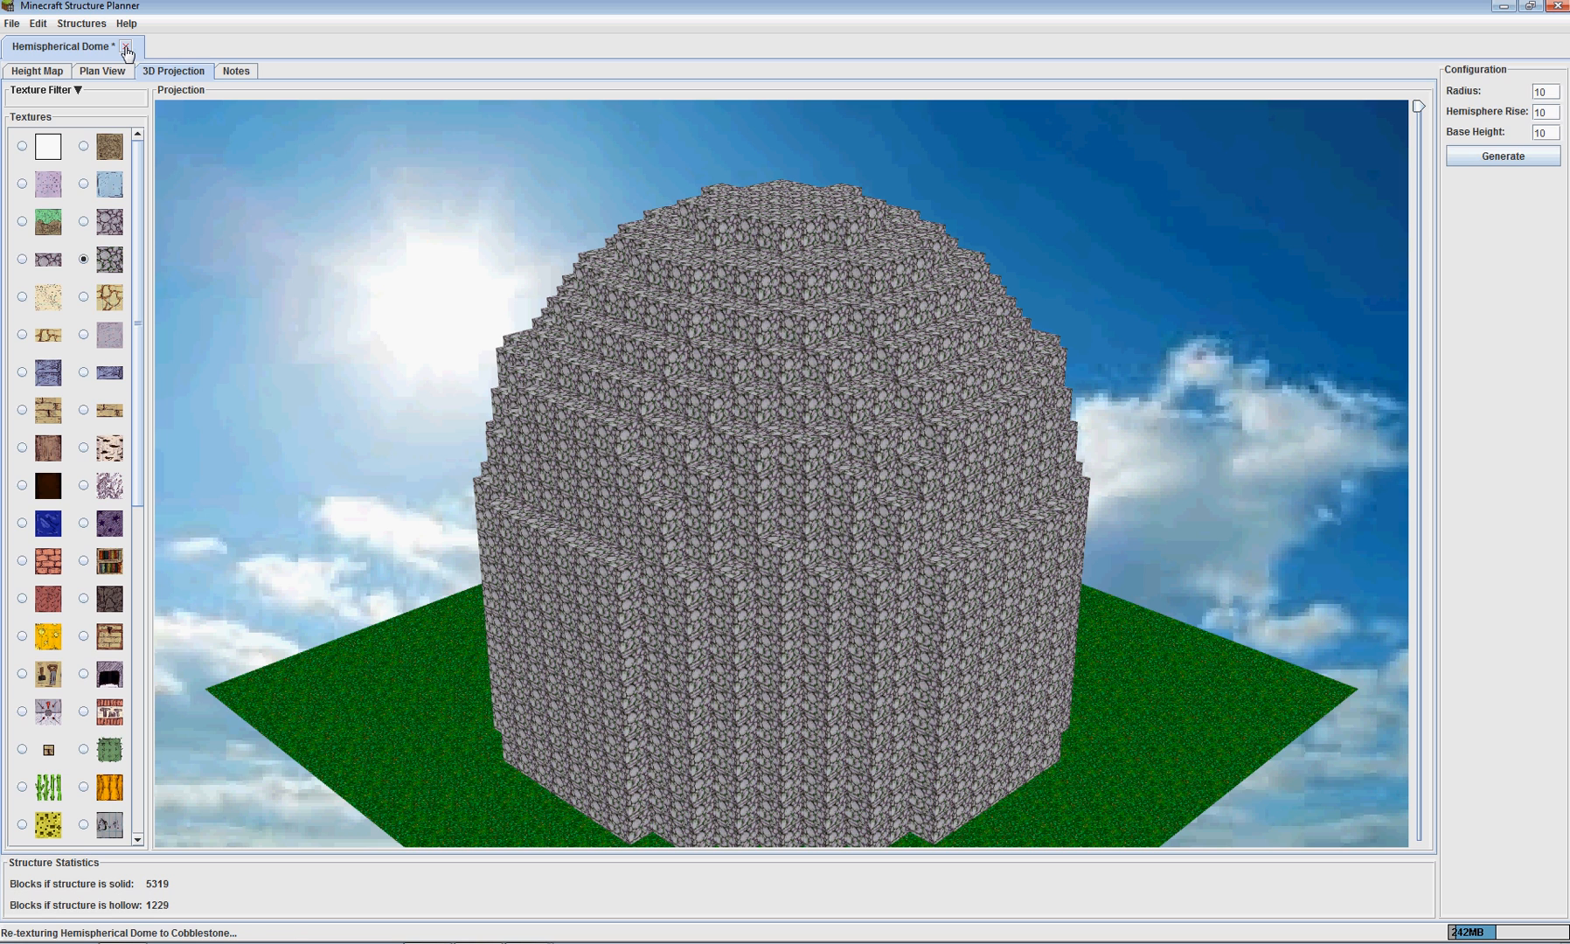
Close the retextured dome without saving and create a new Pixel Art structure
left_click(127, 48)
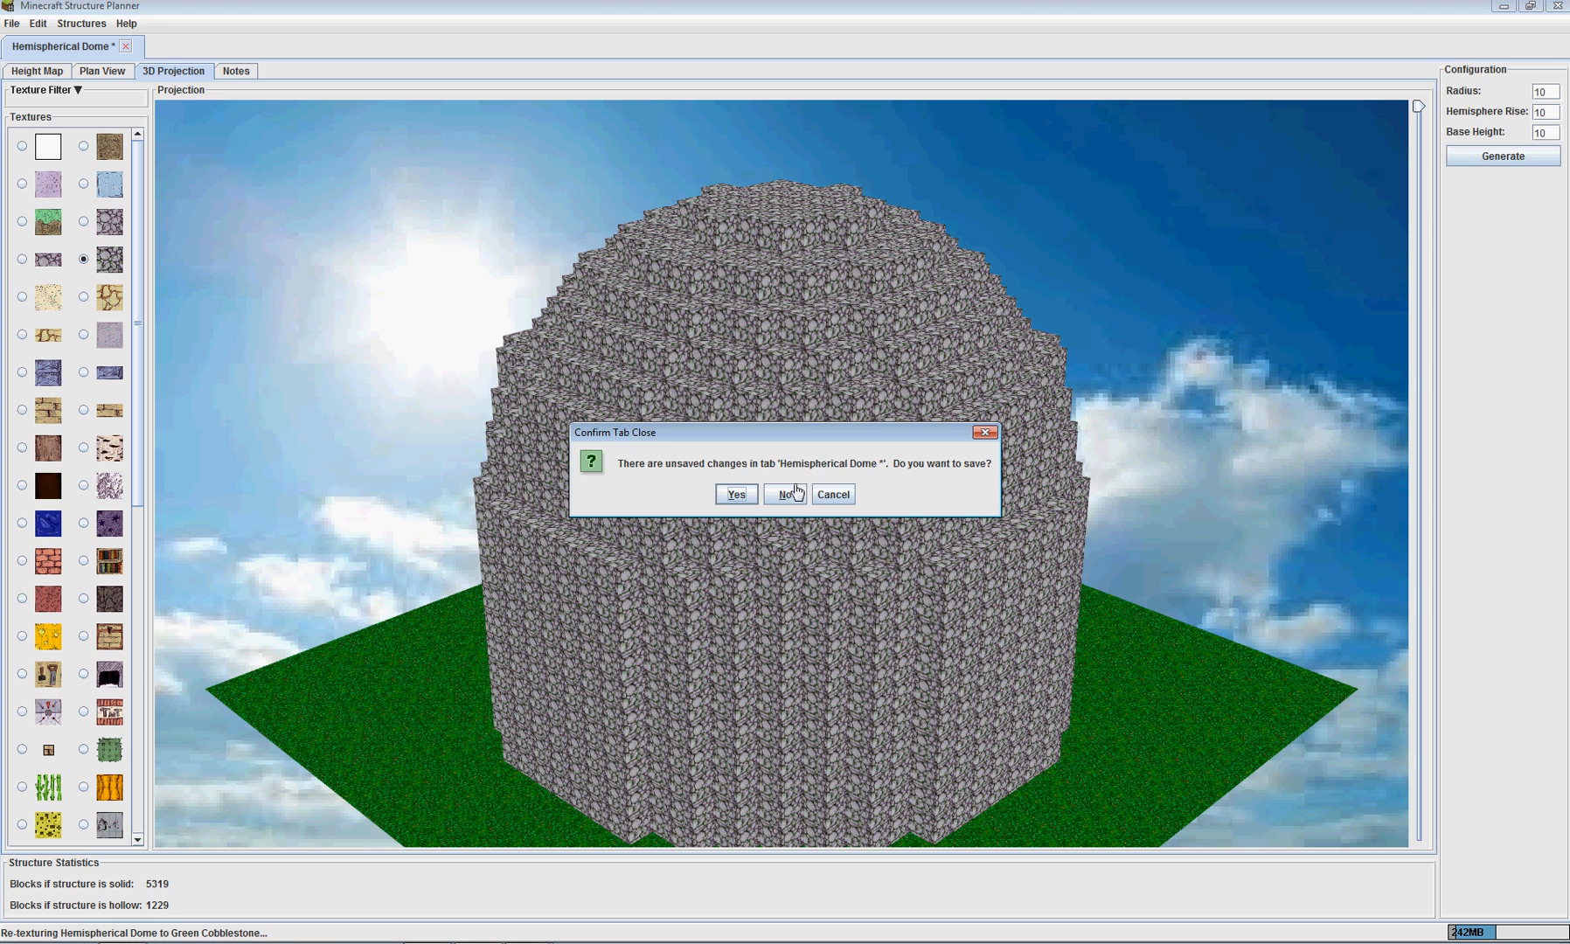
left_click(792, 489)
left_click(81, 23)
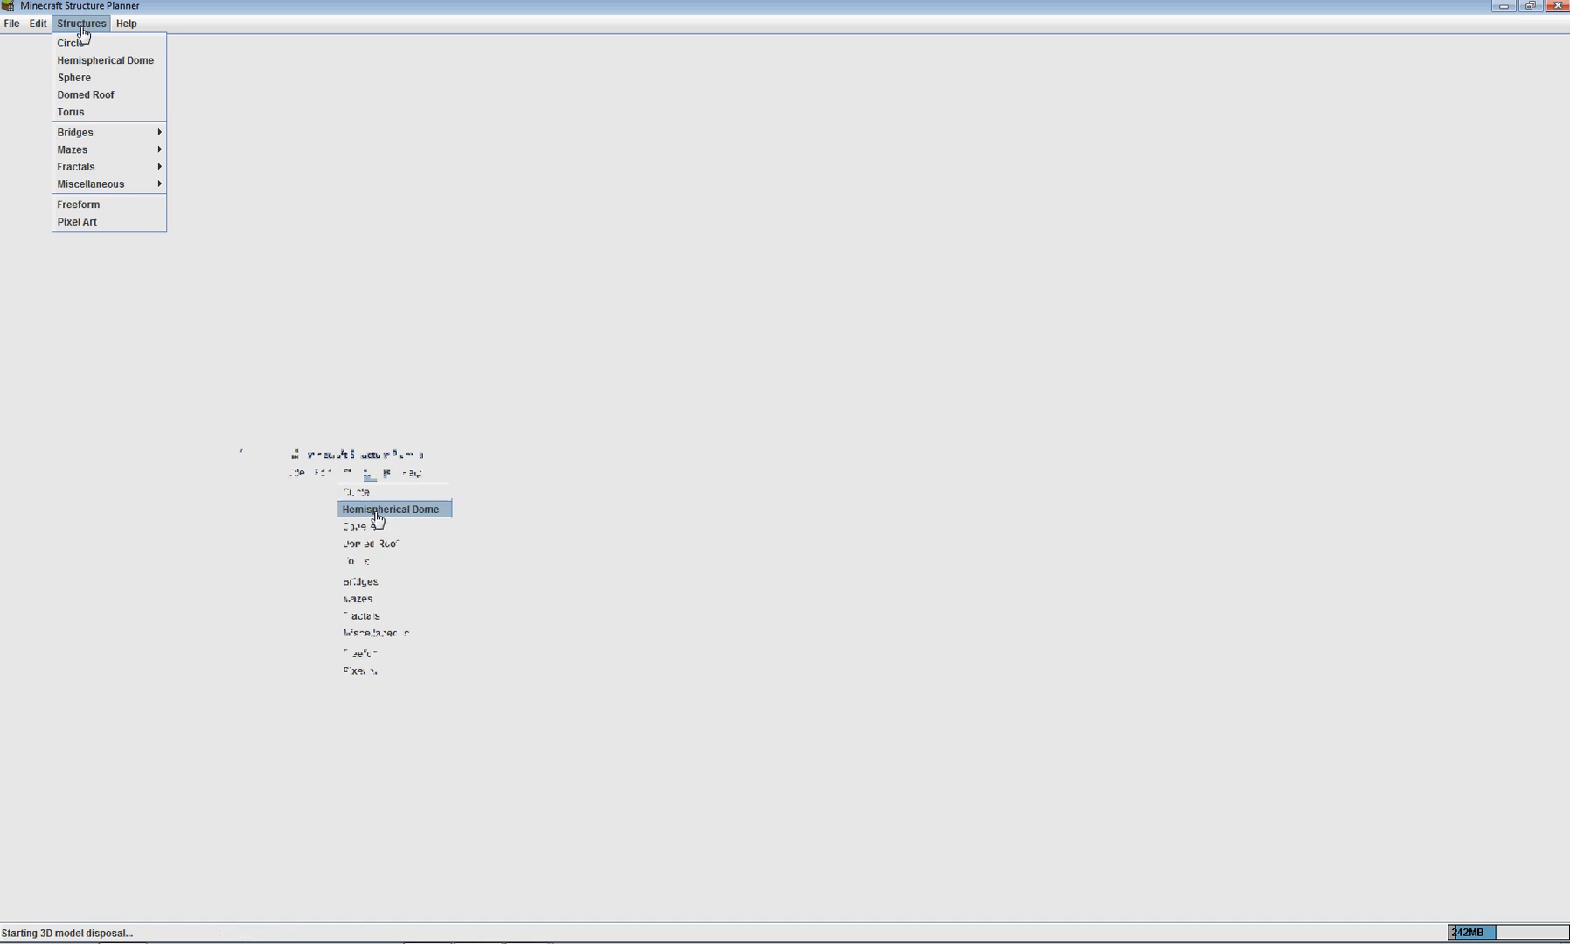
left_click(124, 224)
Load superman.jpg from the Desktop as the source image for the pixel art
left_click(1471, 217)
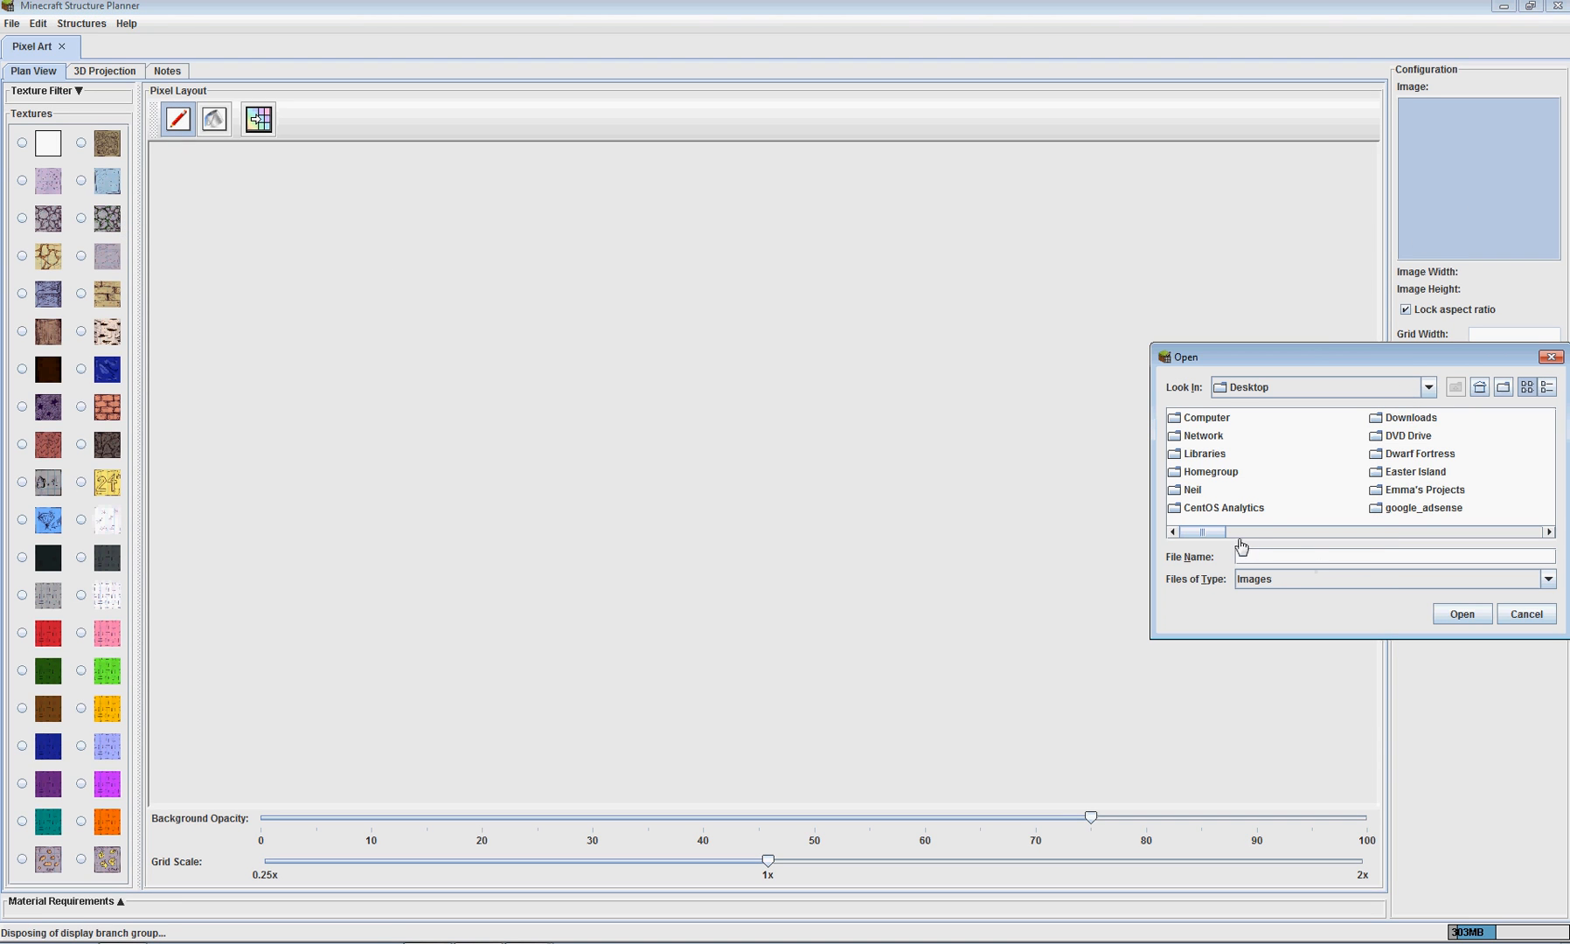
left_click_drag(1200, 531, 1486, 538)
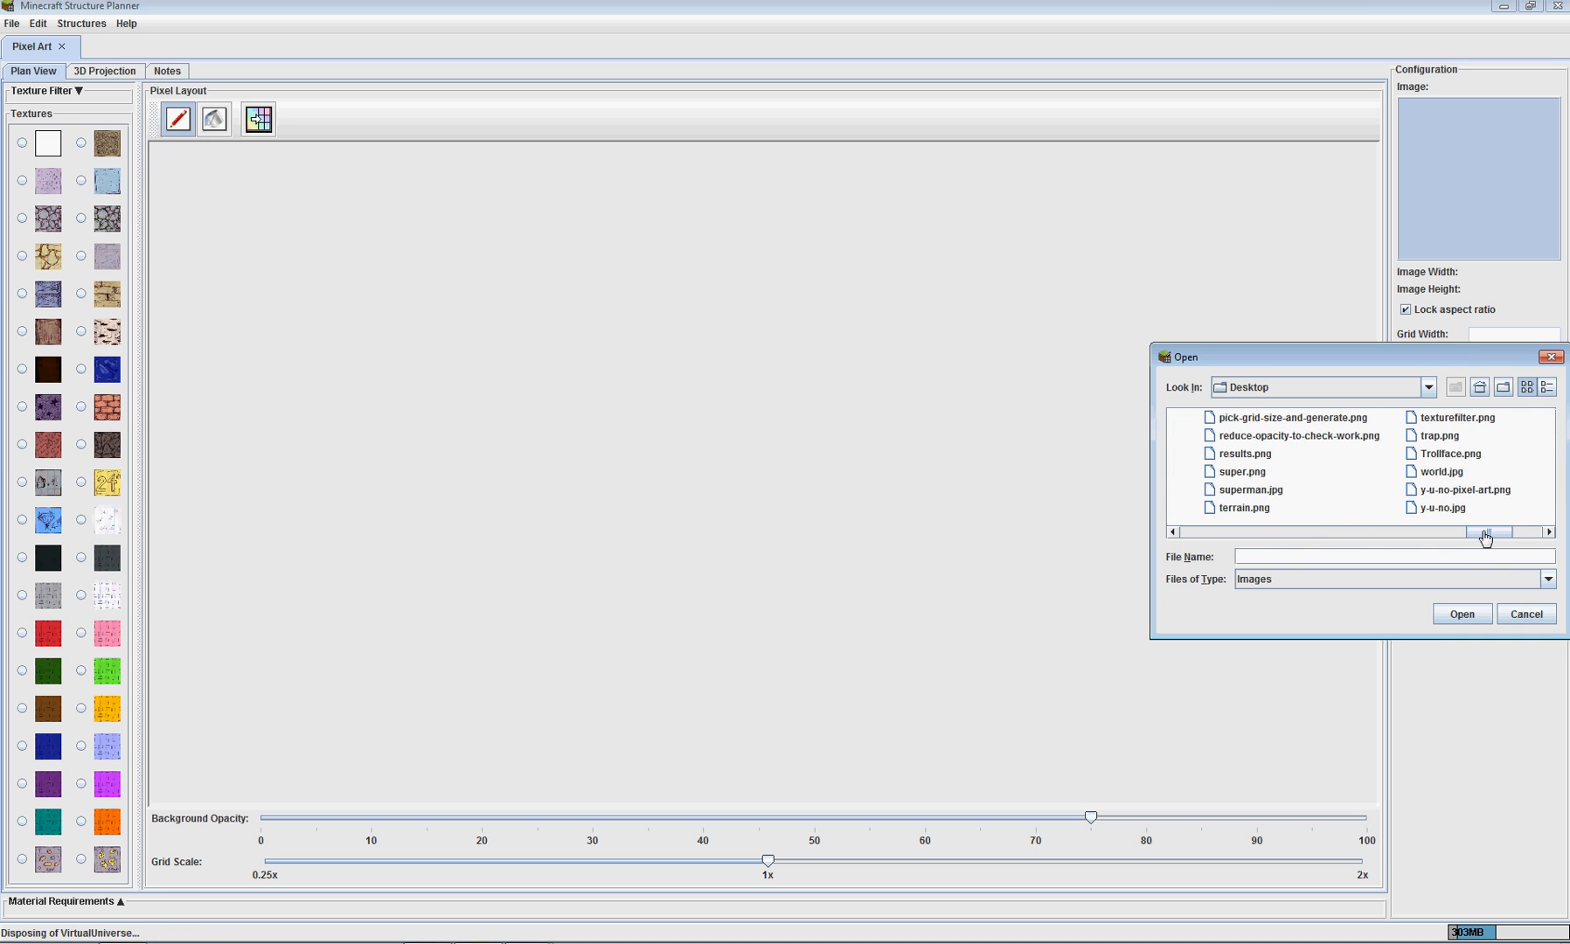
left_click(1250, 490)
left_click(1457, 615)
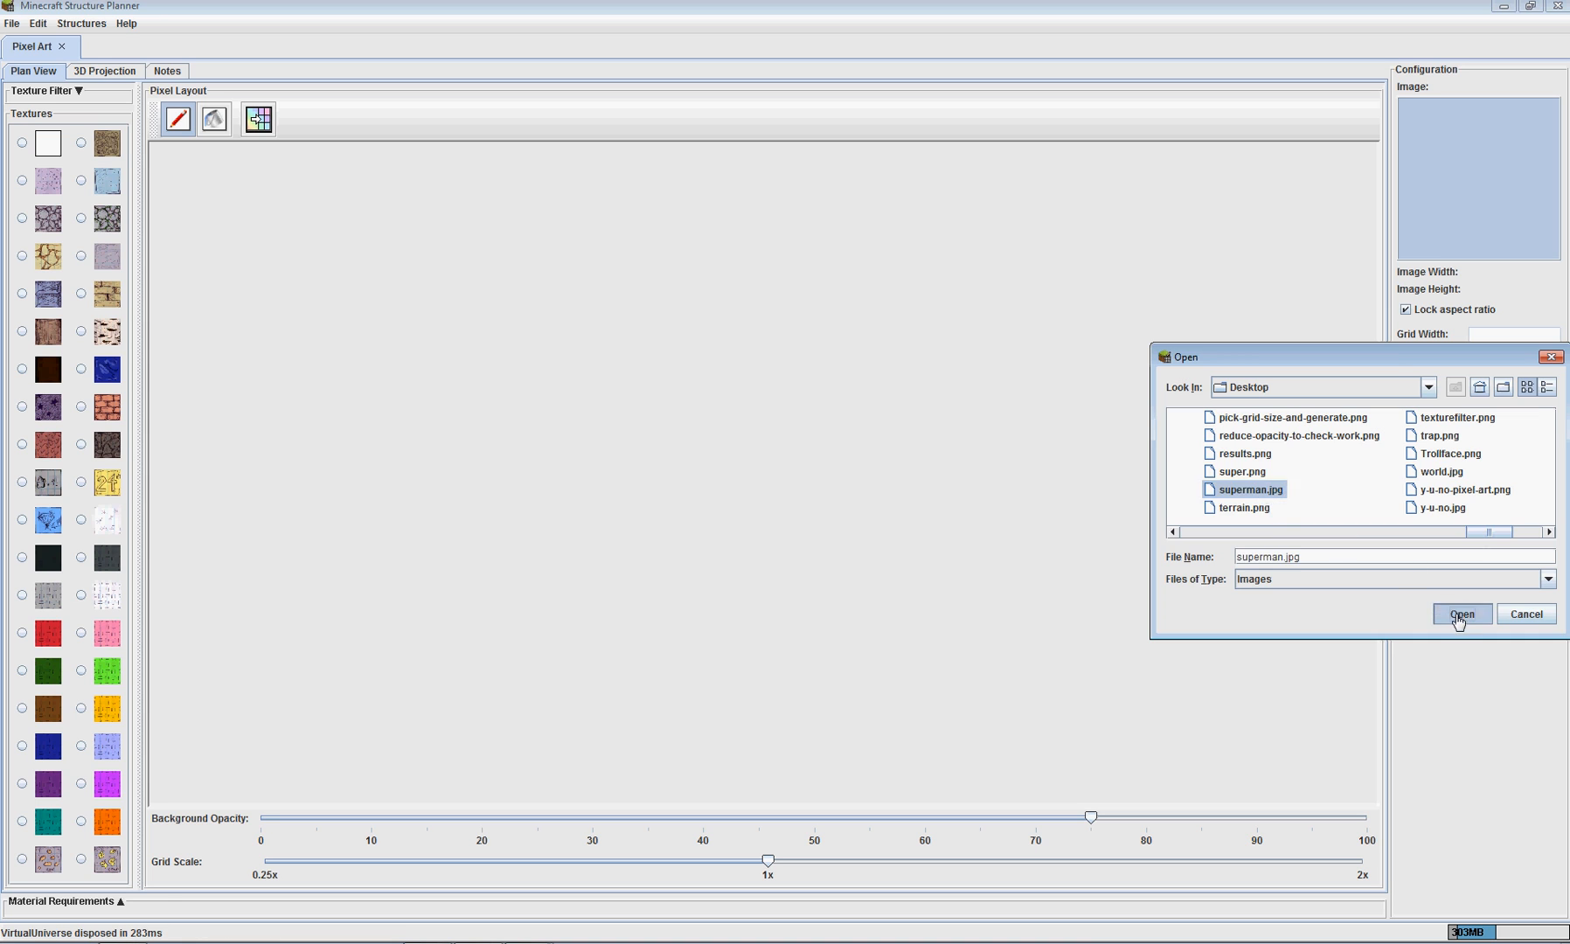
Generate a 100 by 100 pixel art grid over the Superman image with the aspect ratio locked
left_click(1499, 337)
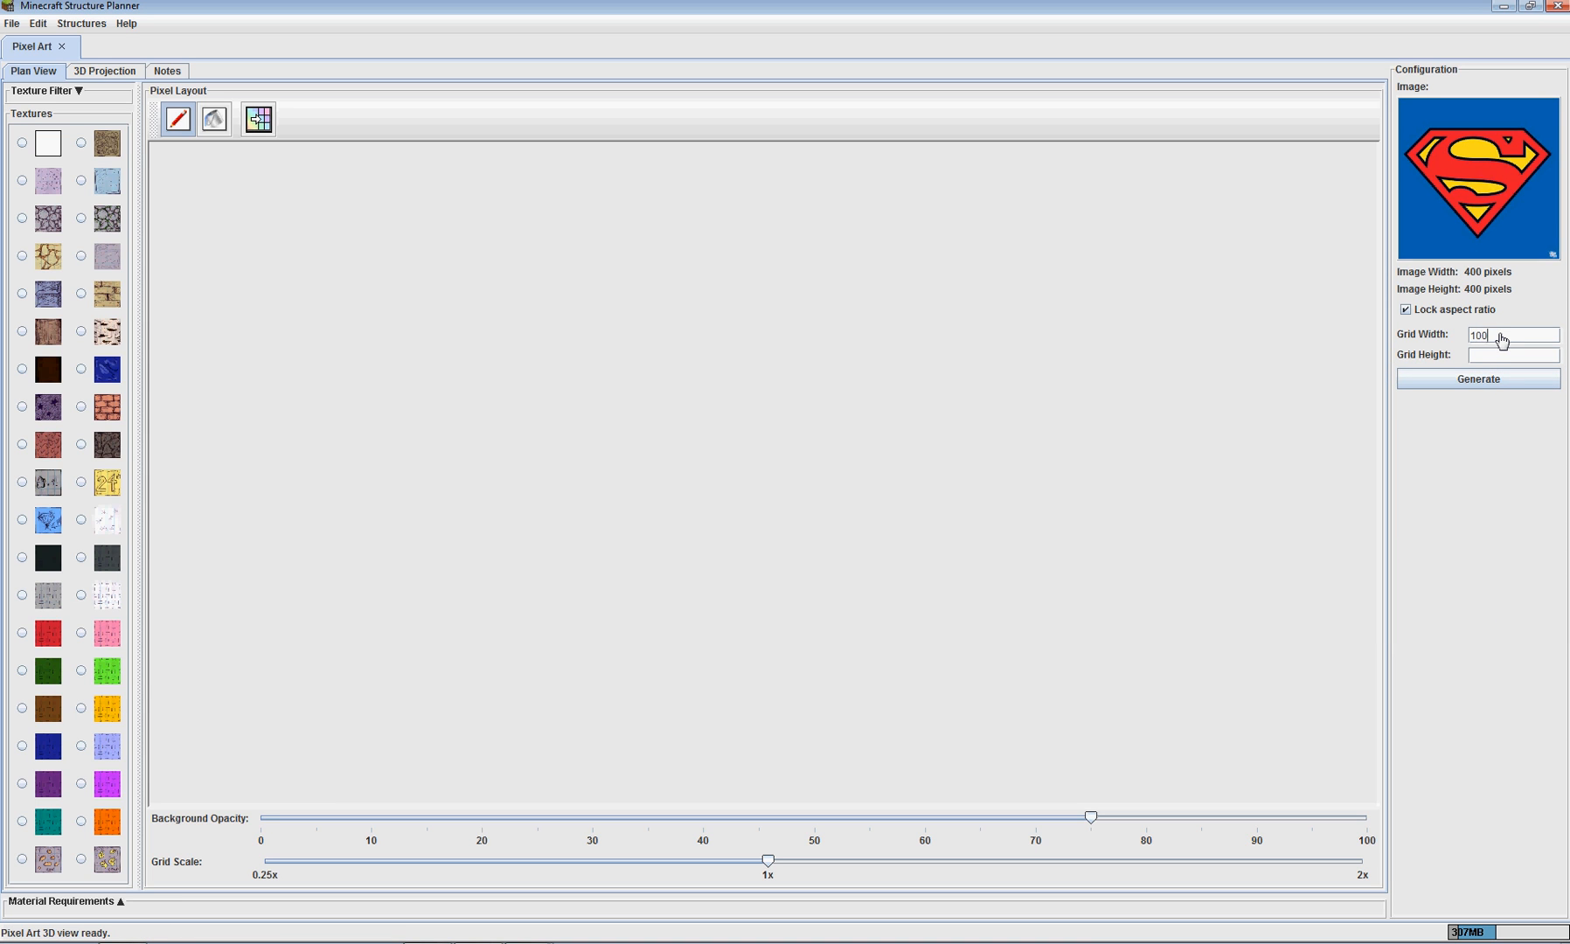
left_click(1516, 378)
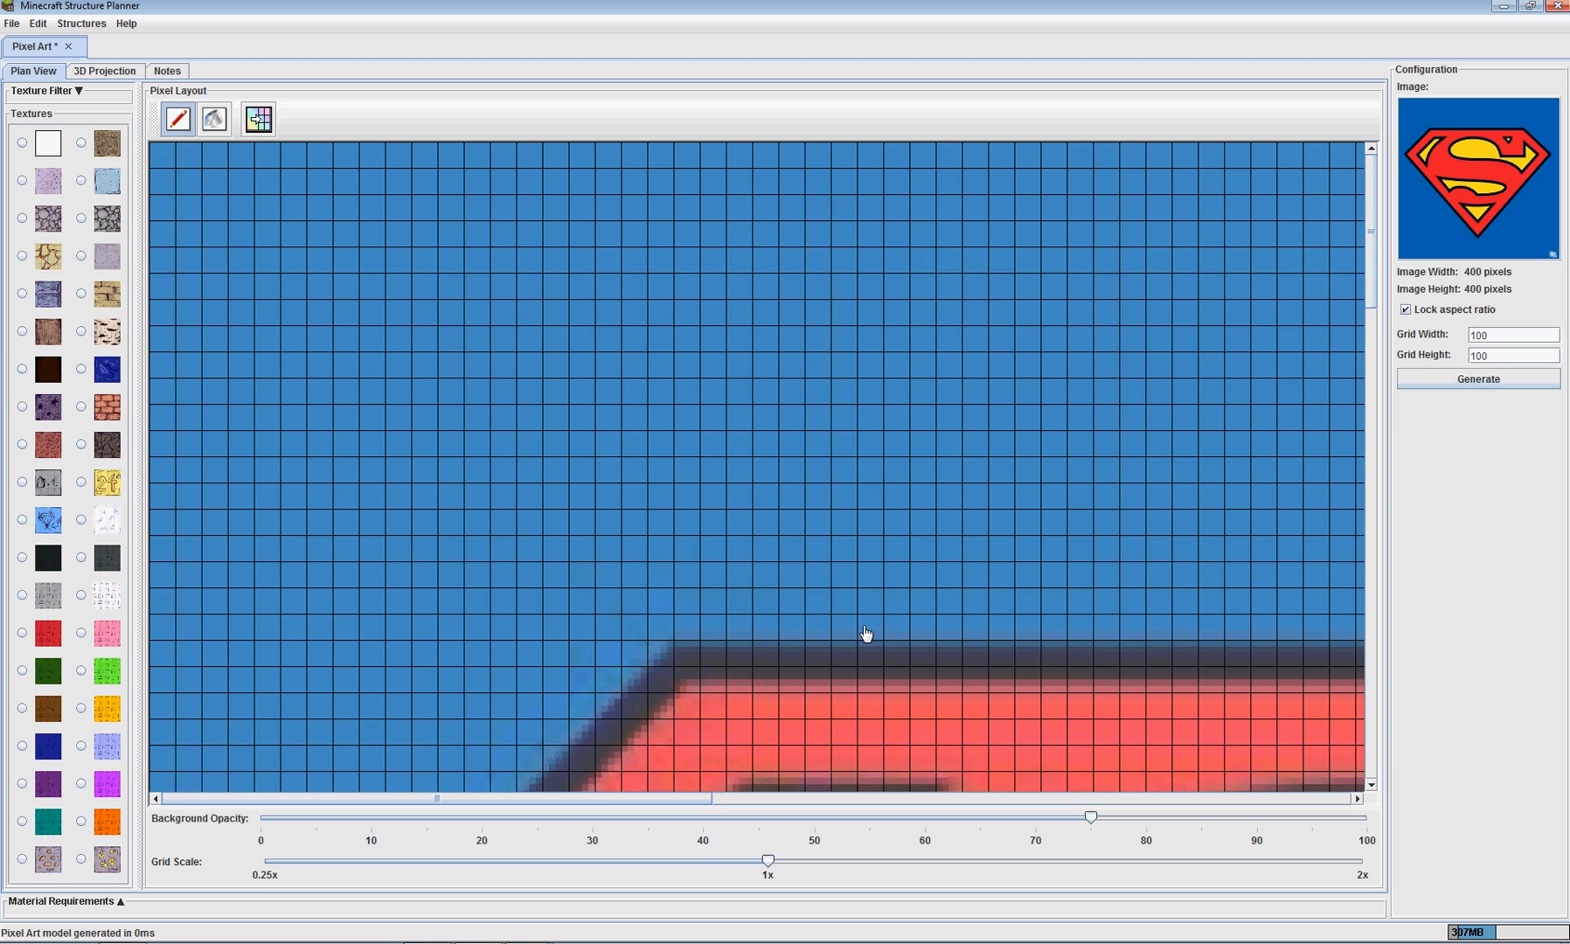
scroll(728, 568, "down", 10)
scroll(730, 581, "up", 3)
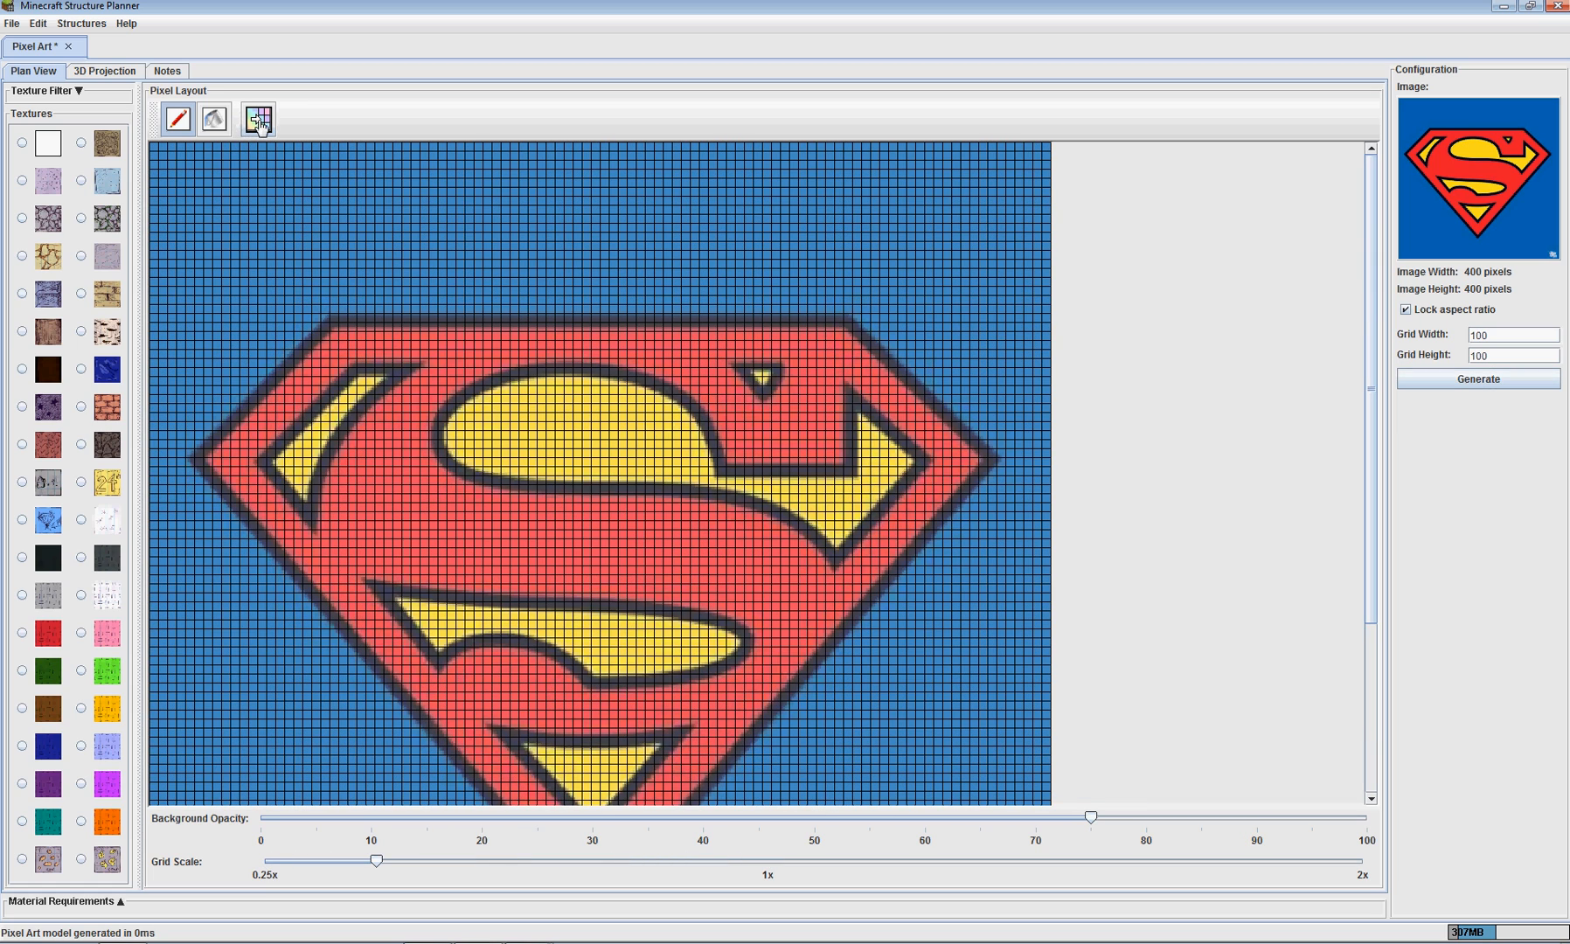
Match the Superman grid to block textures from the Pixel Art filter and flood fill the teal background with the blank texture
left_click(77, 90)
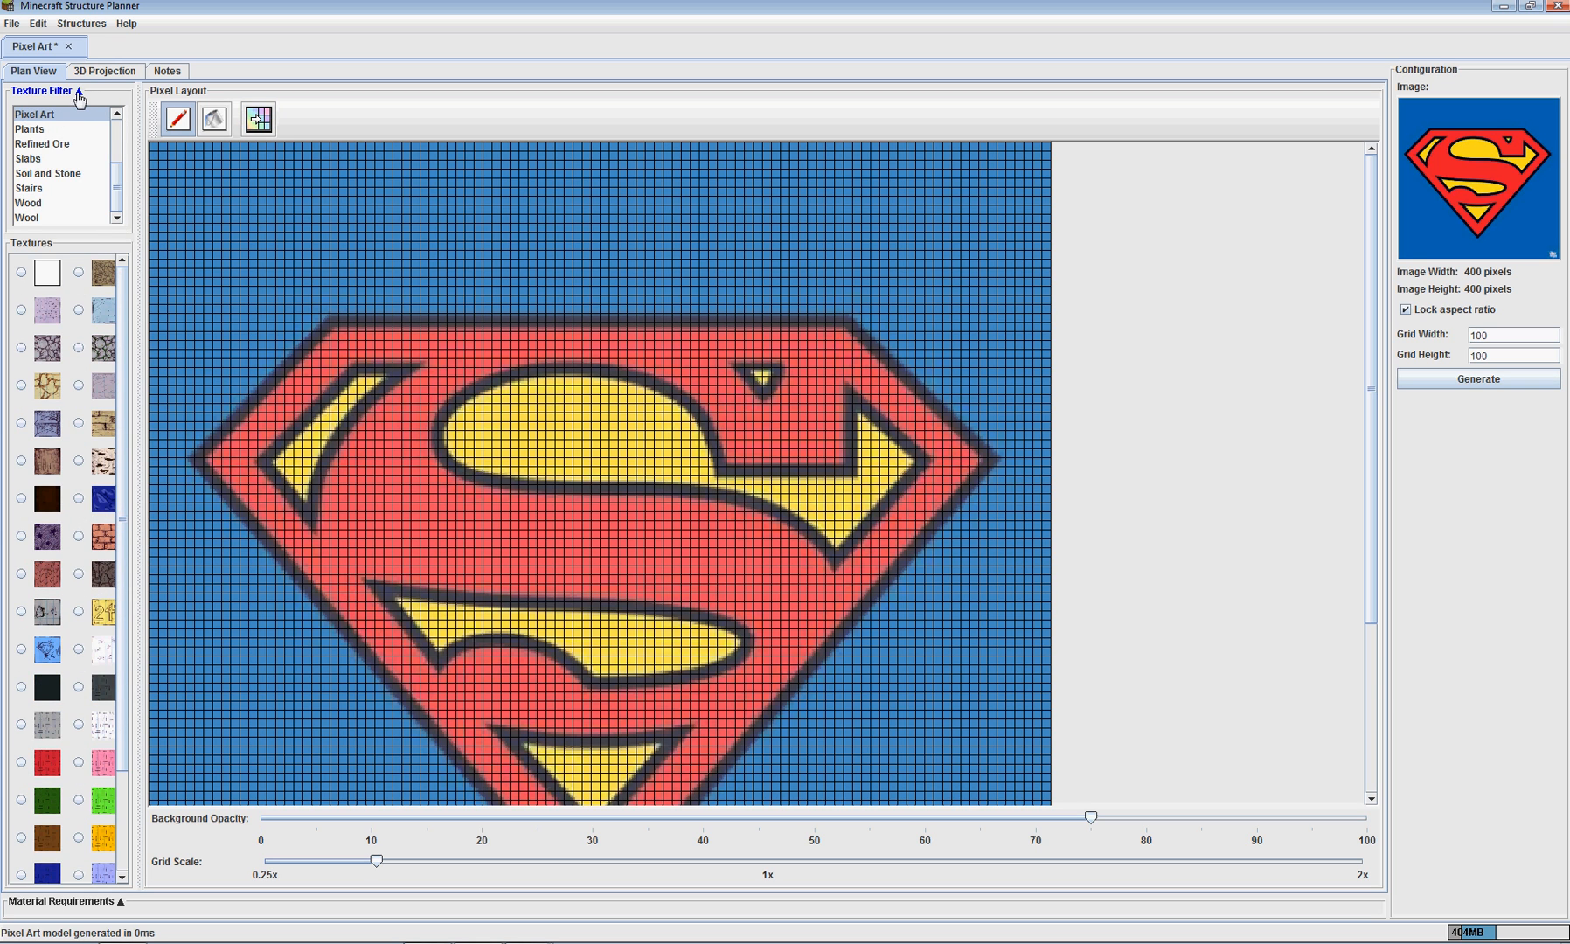
left_click(77, 91)
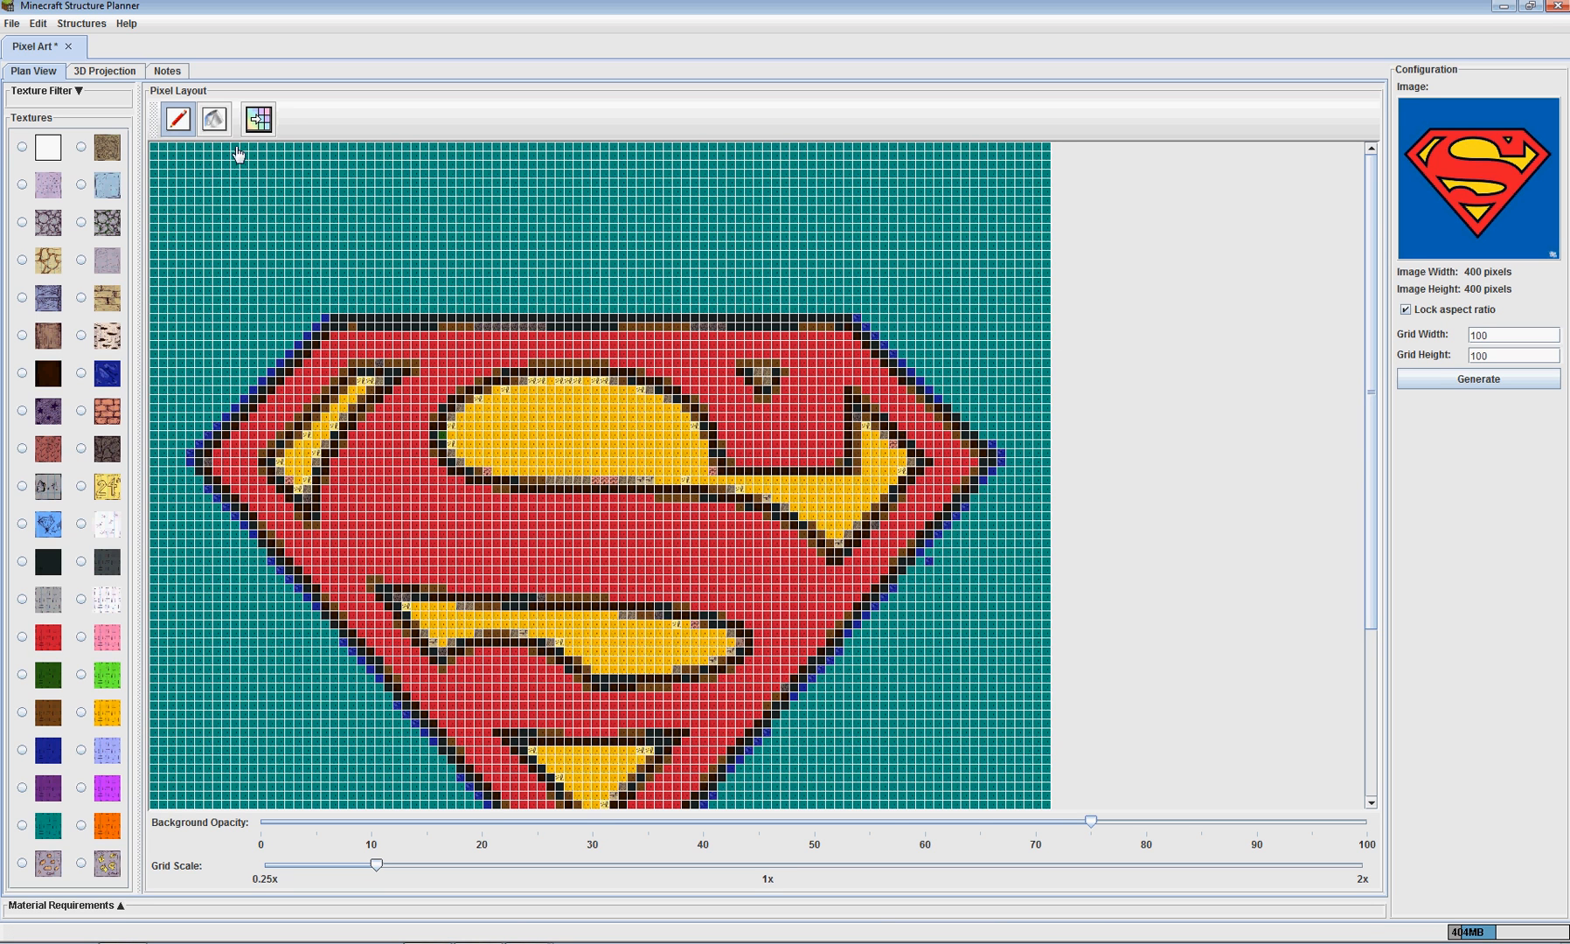
left_click(214, 119)
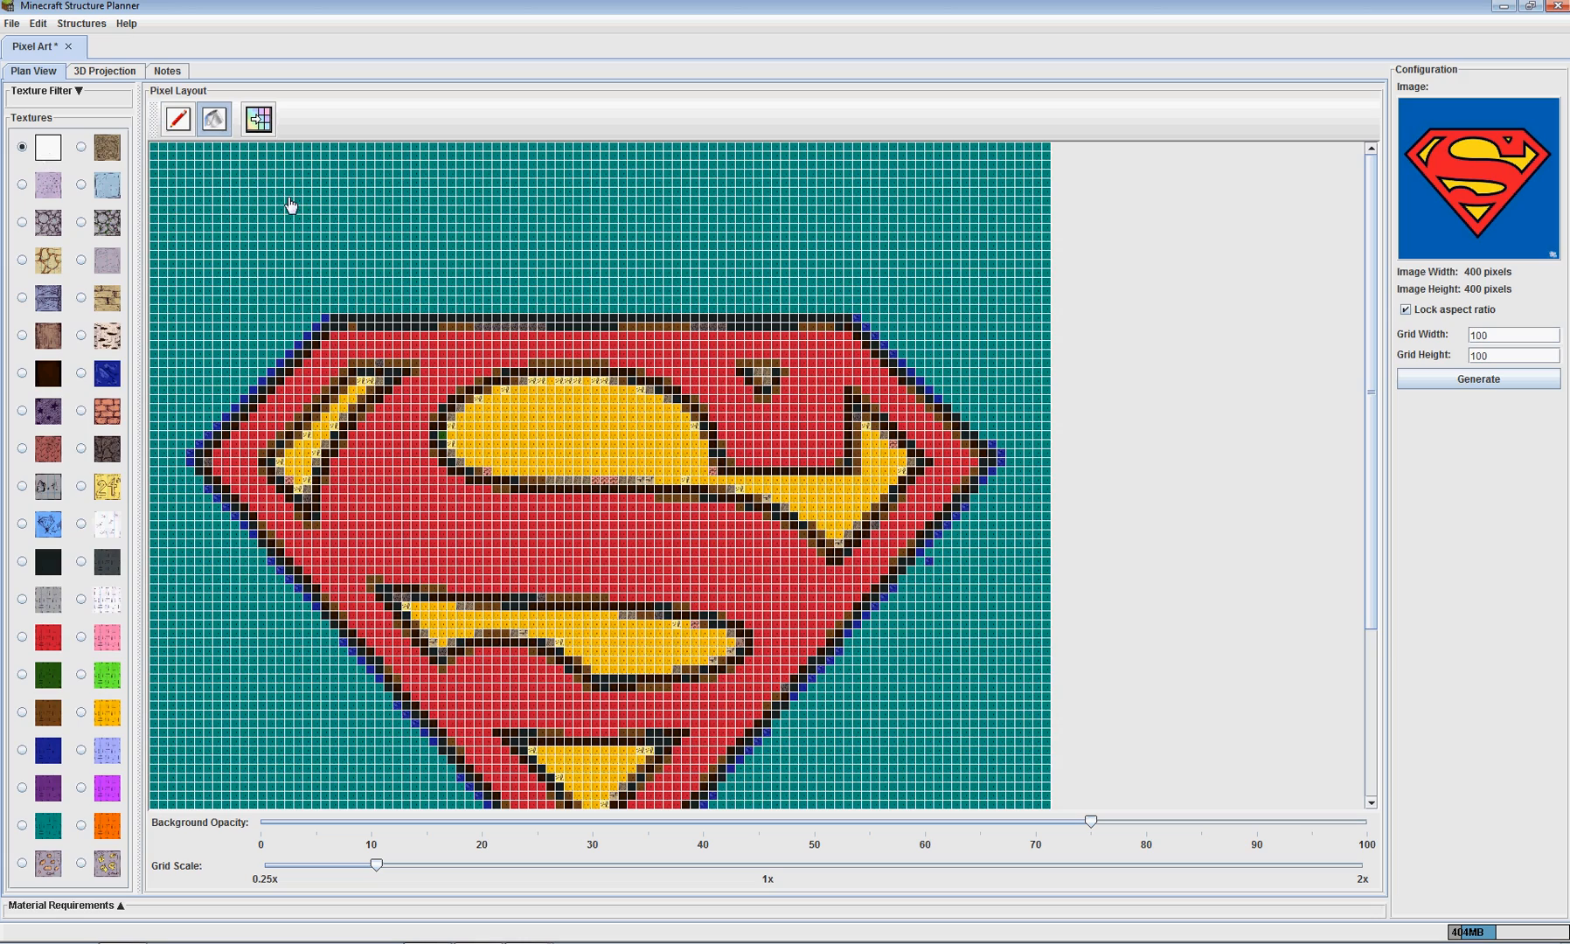
left_click(291, 205)
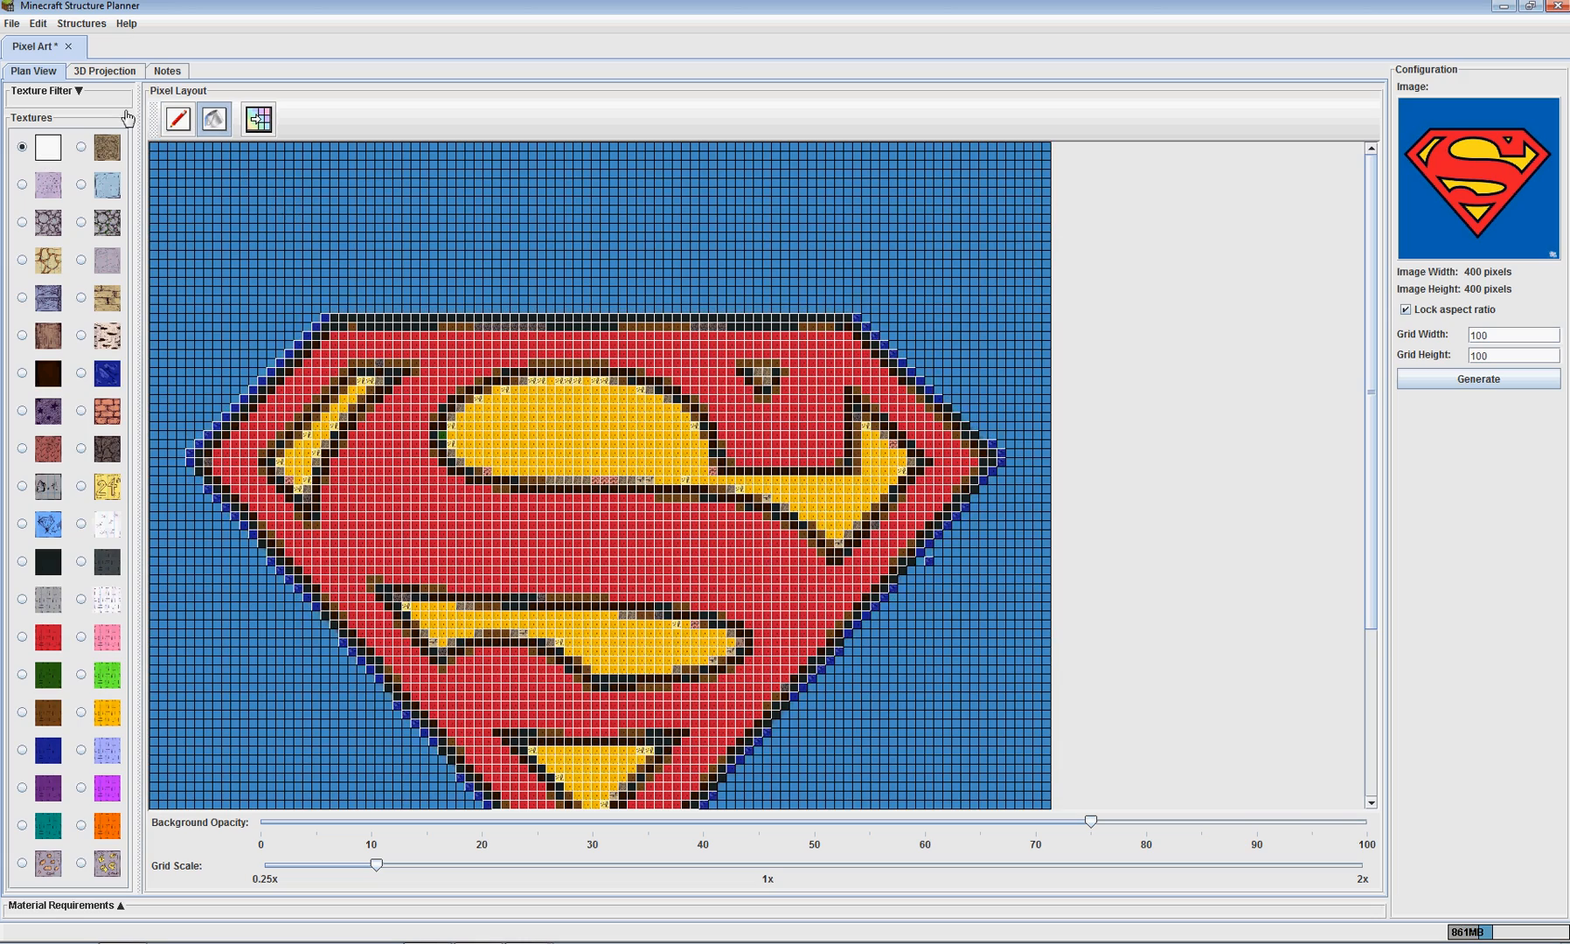
View the Superman pixel art in the 3D projection from the front, with the whole logo in frame
left_click(103, 71)
scroll(812, 511, "down", 10)
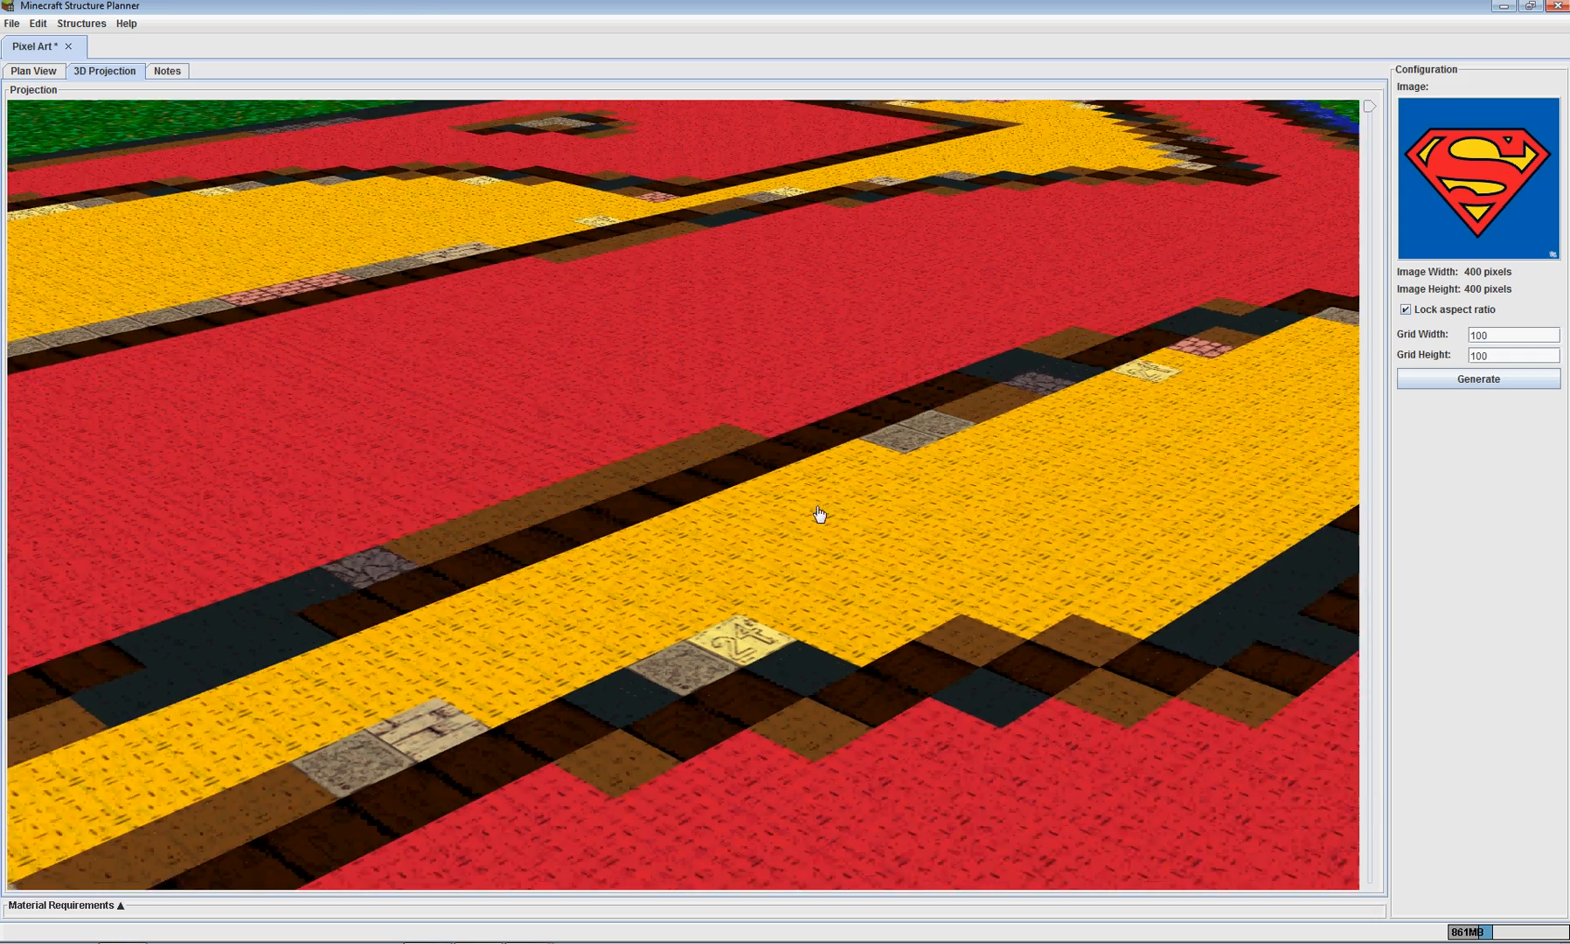
scroll(810, 506, "down", 8)
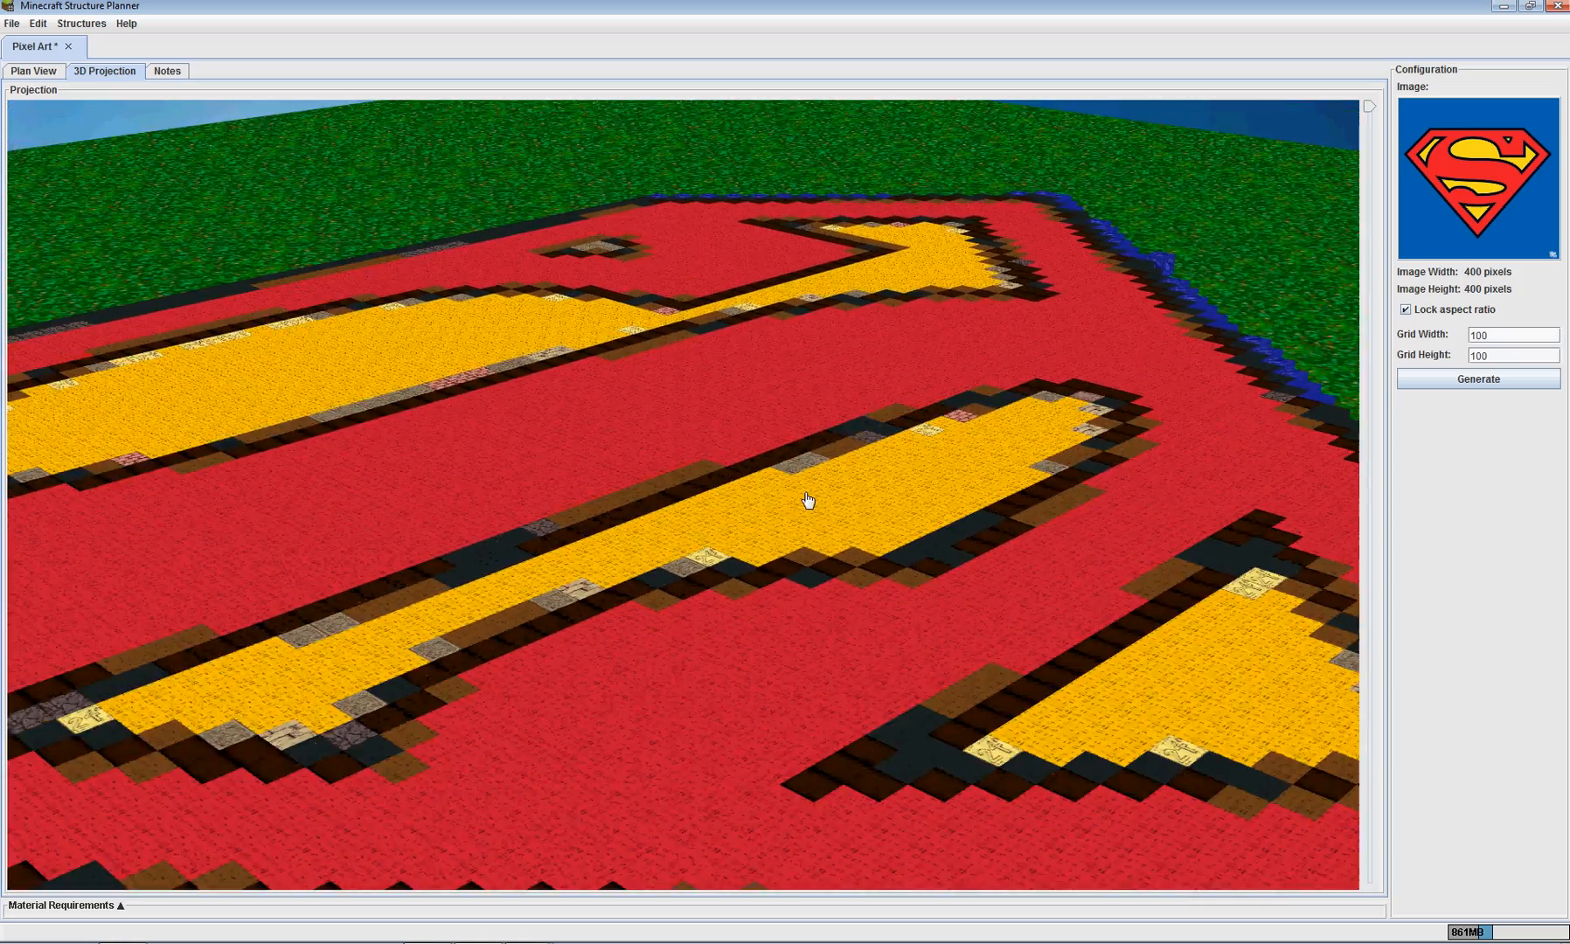
scroll(801, 502, "down", 3)
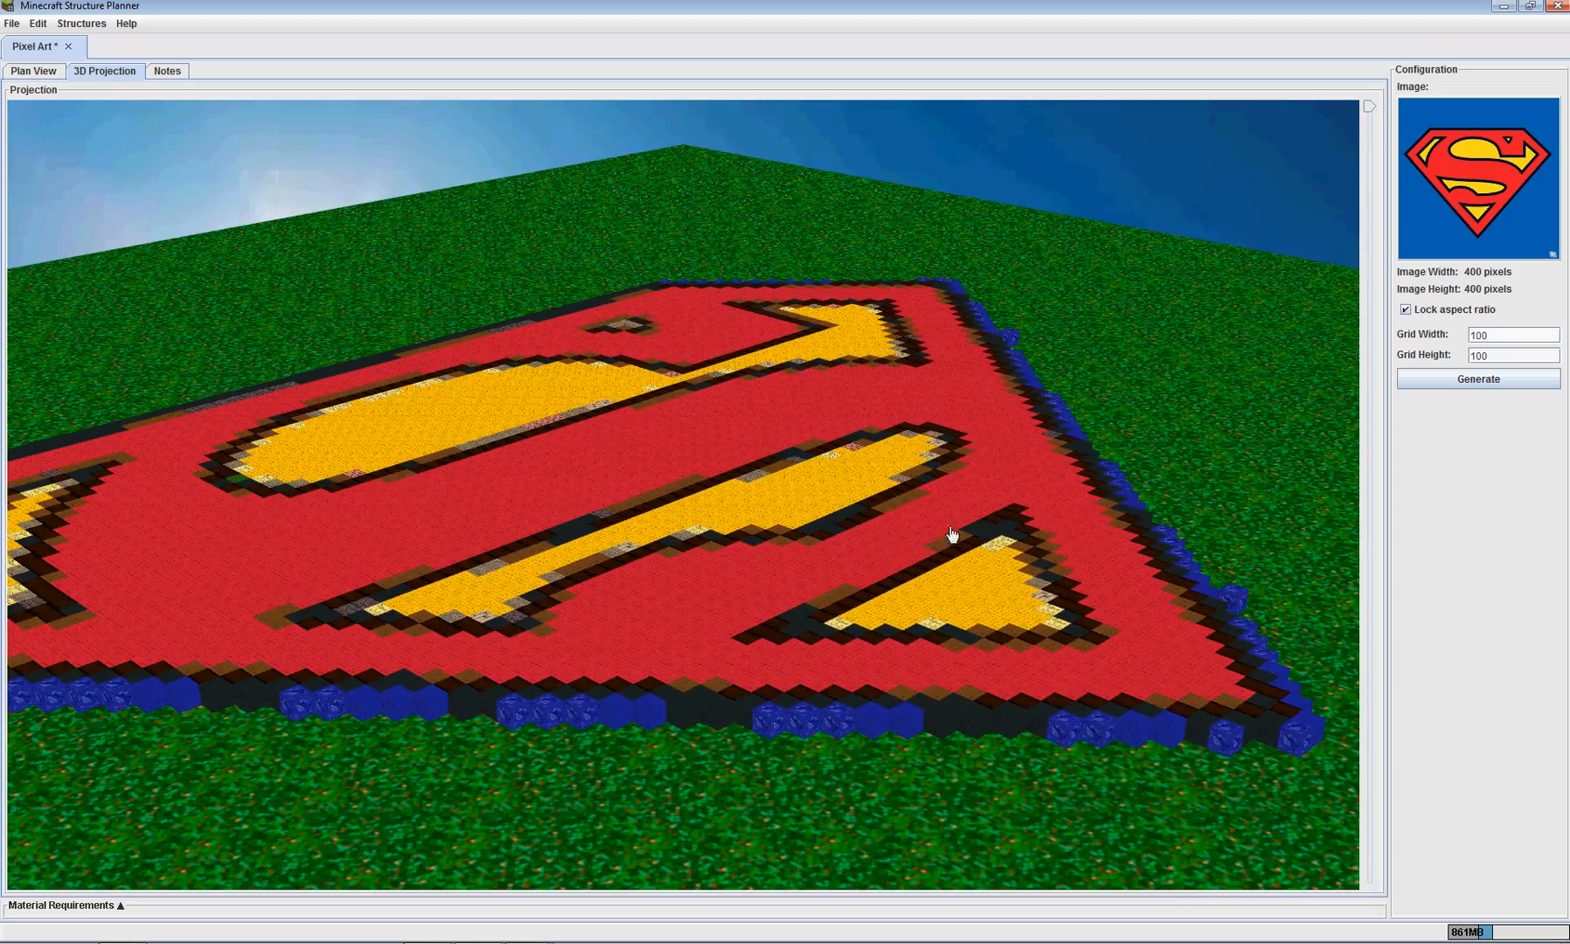
left_click_drag(980, 546, 913, 577)
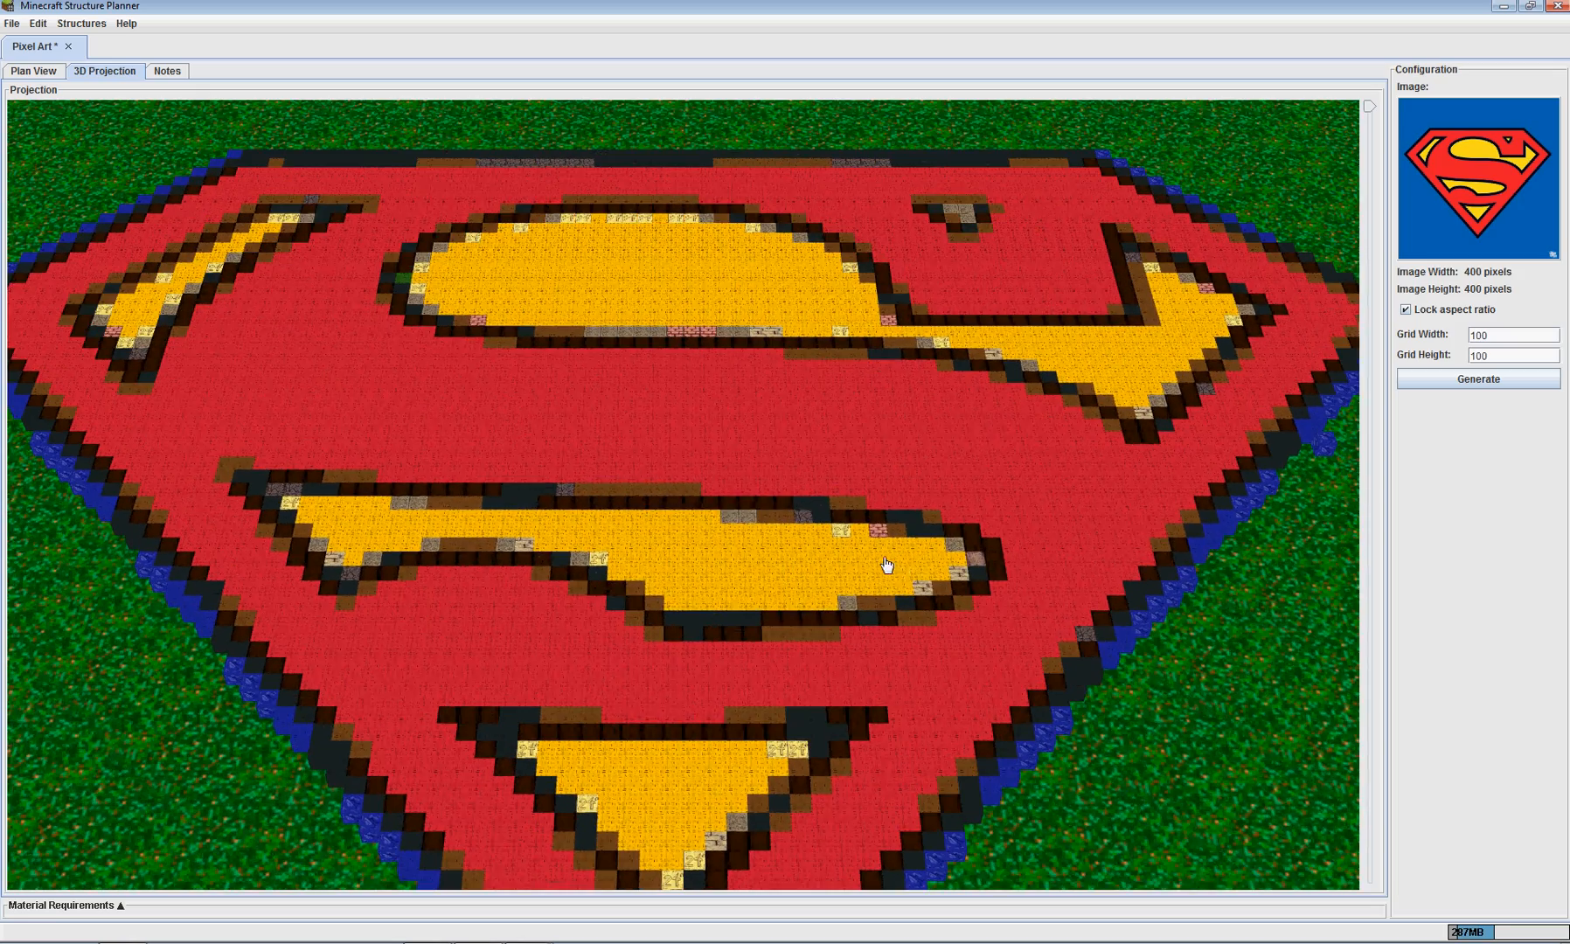
scroll(887, 561, "down", 4)
scroll(883, 549, "down", 3)
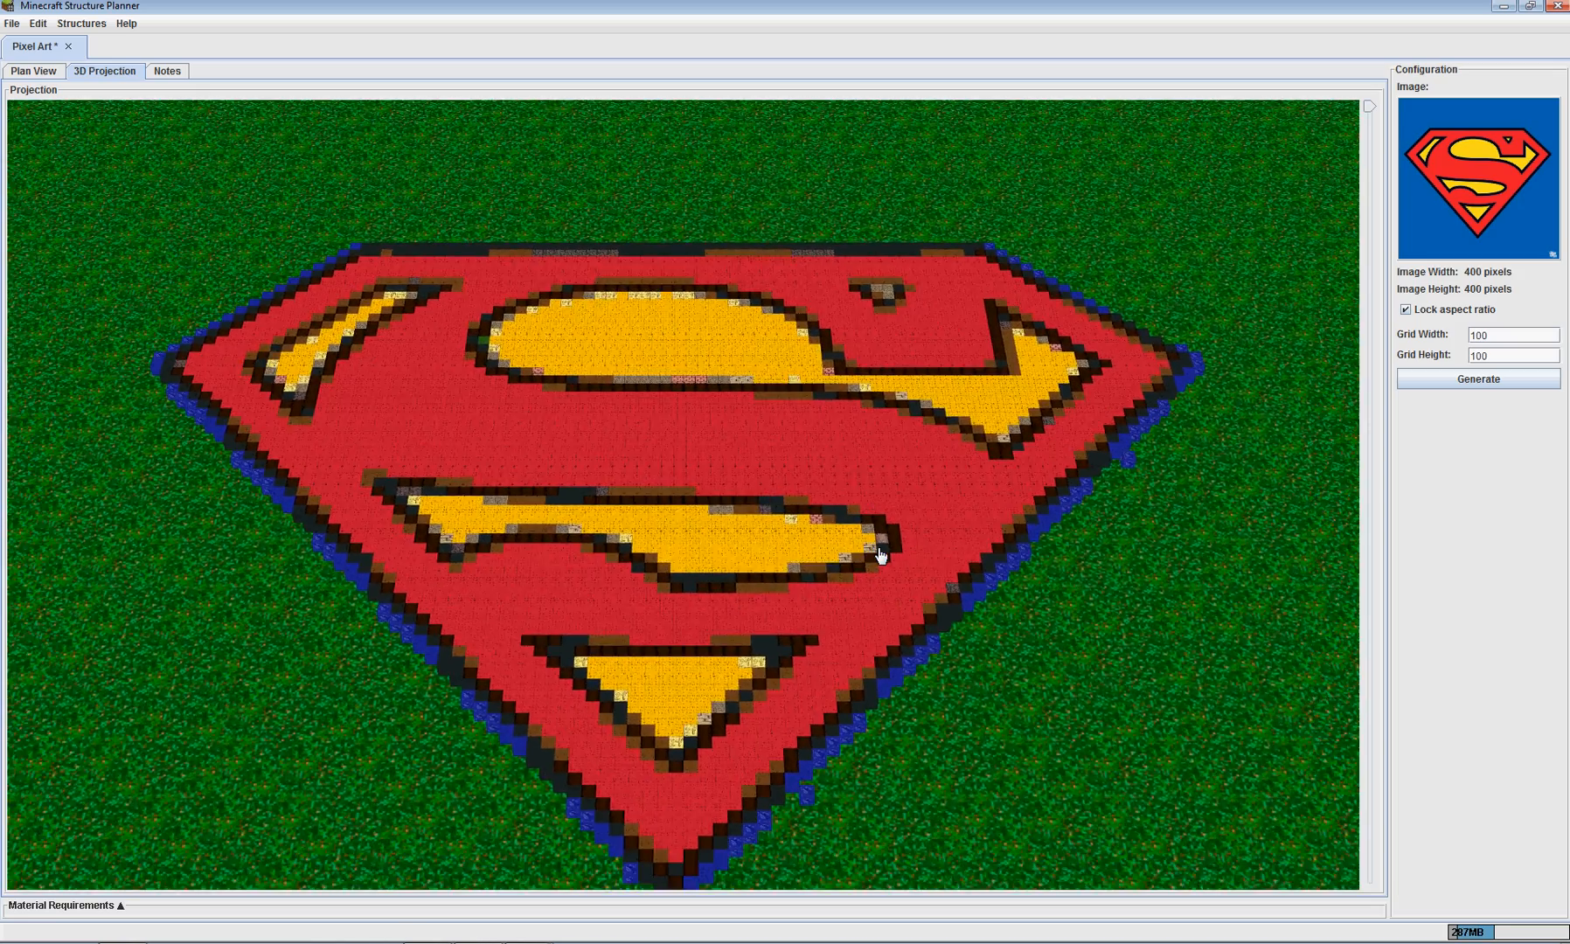